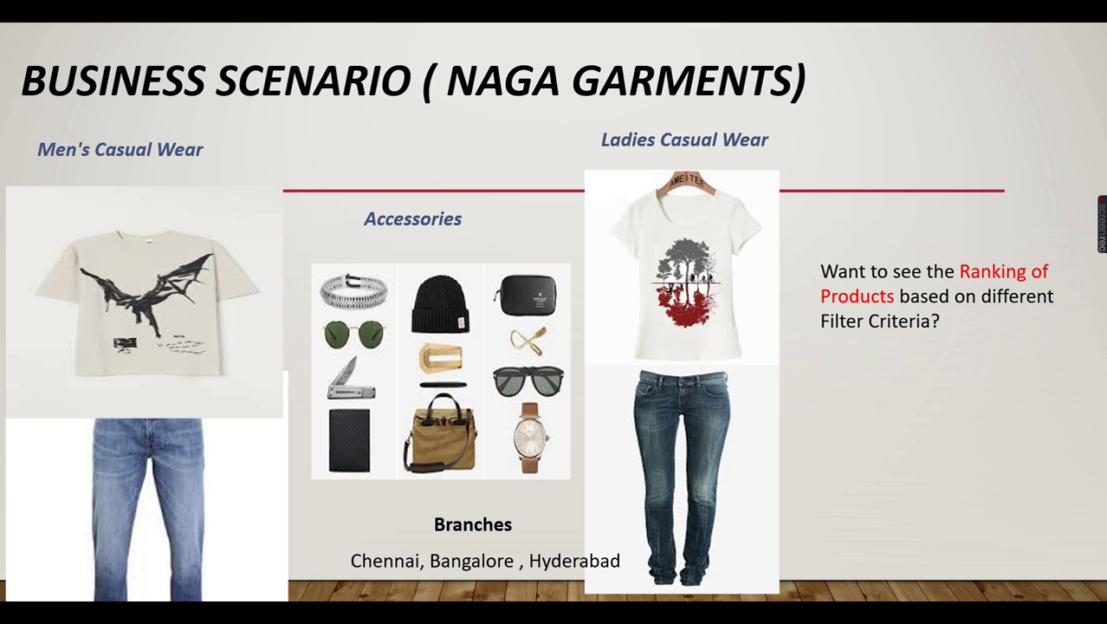
- Exit the business scenario slide show and switch to the V15 RANKX report in Power BI Desktop
key("Right")
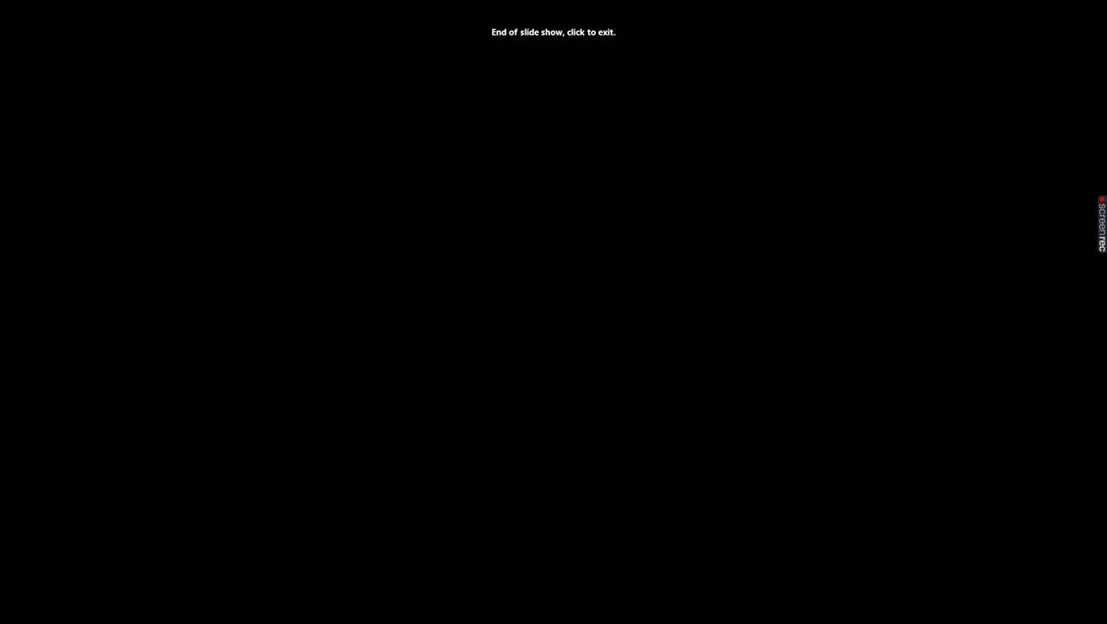
key("Escape")
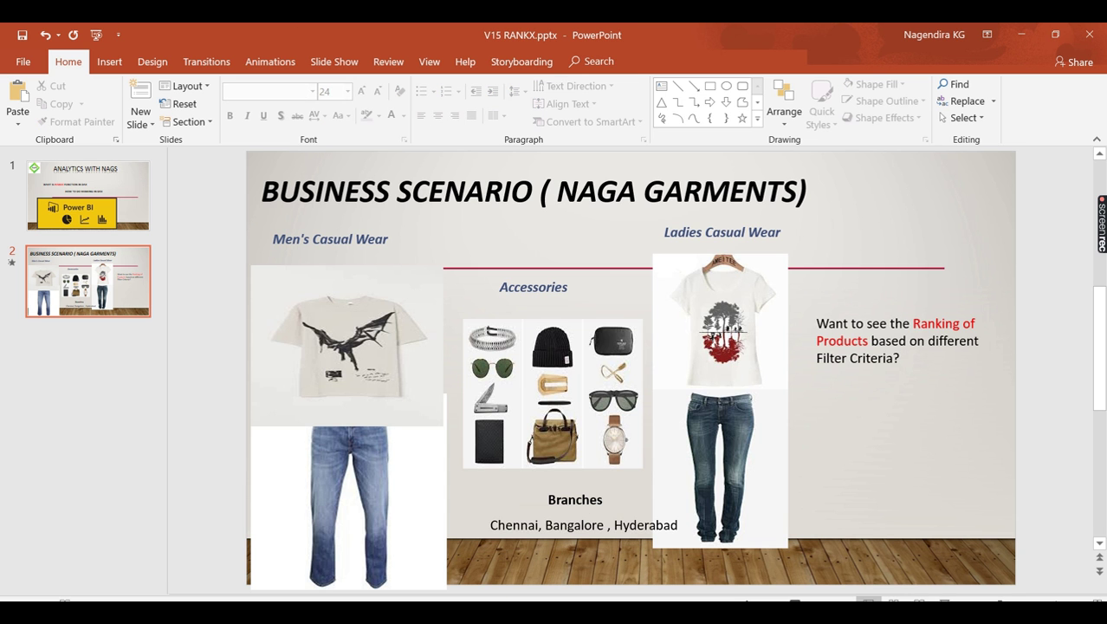
key("alt+Tab")
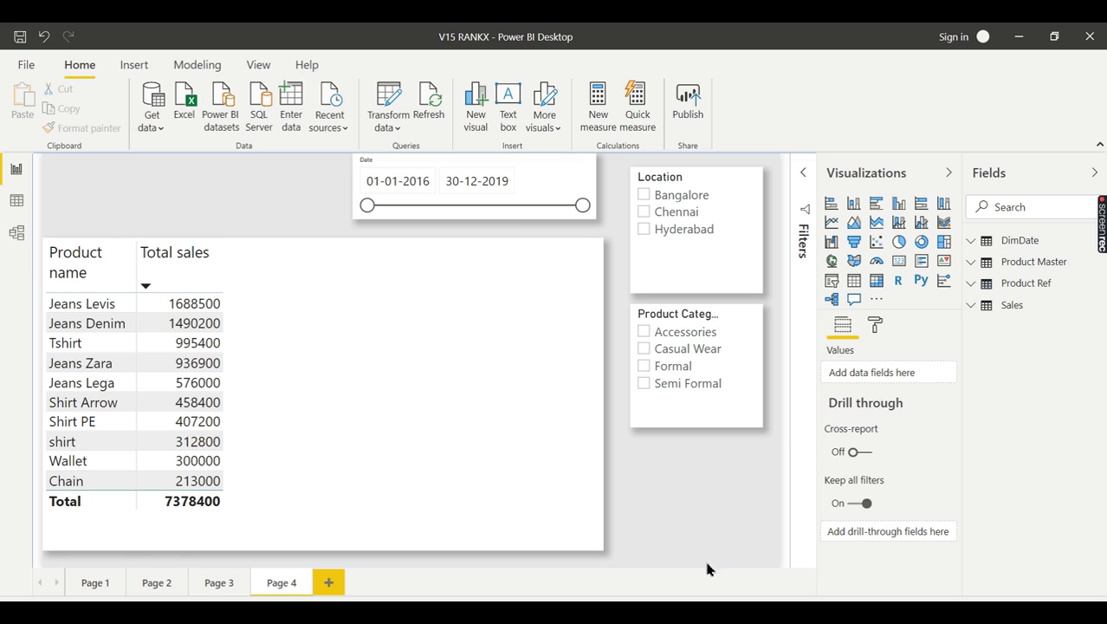
- Select the table visual that lists total sales by product name
left_click(305, 262)
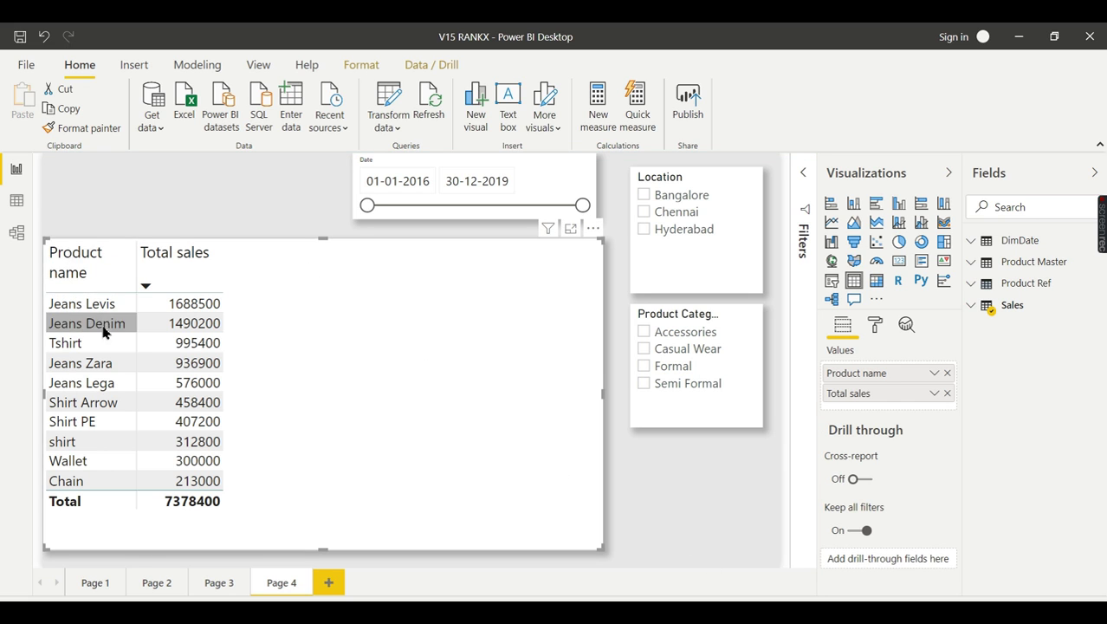
left_click(83, 285)
left_click(173, 260)
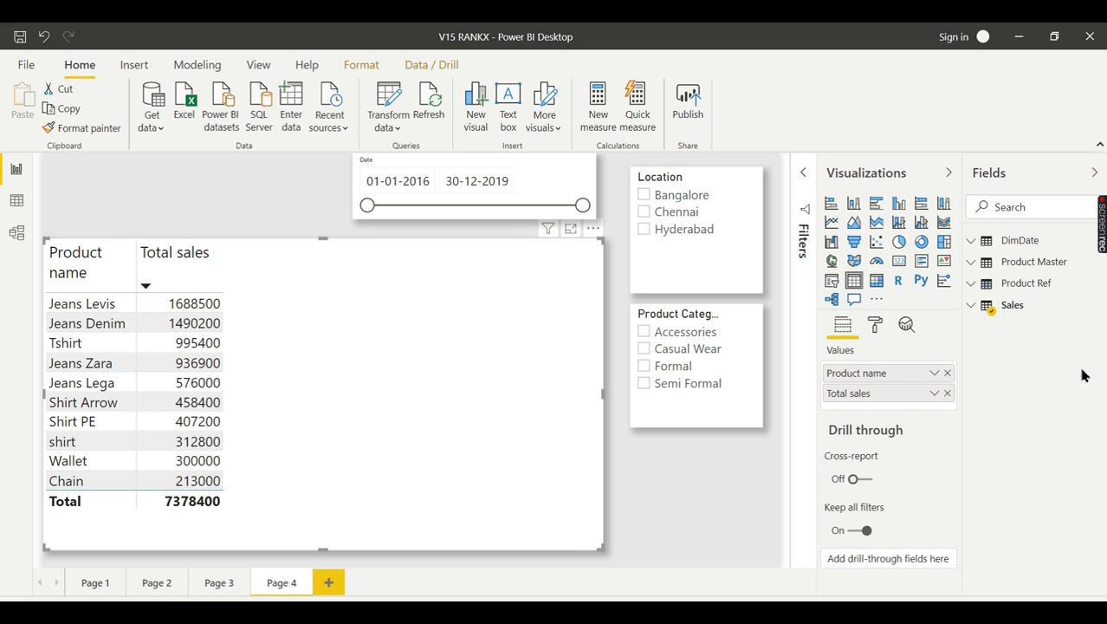
- Create a new measure in the Sales table and name it RankSales PRd
left_click(1099, 307)
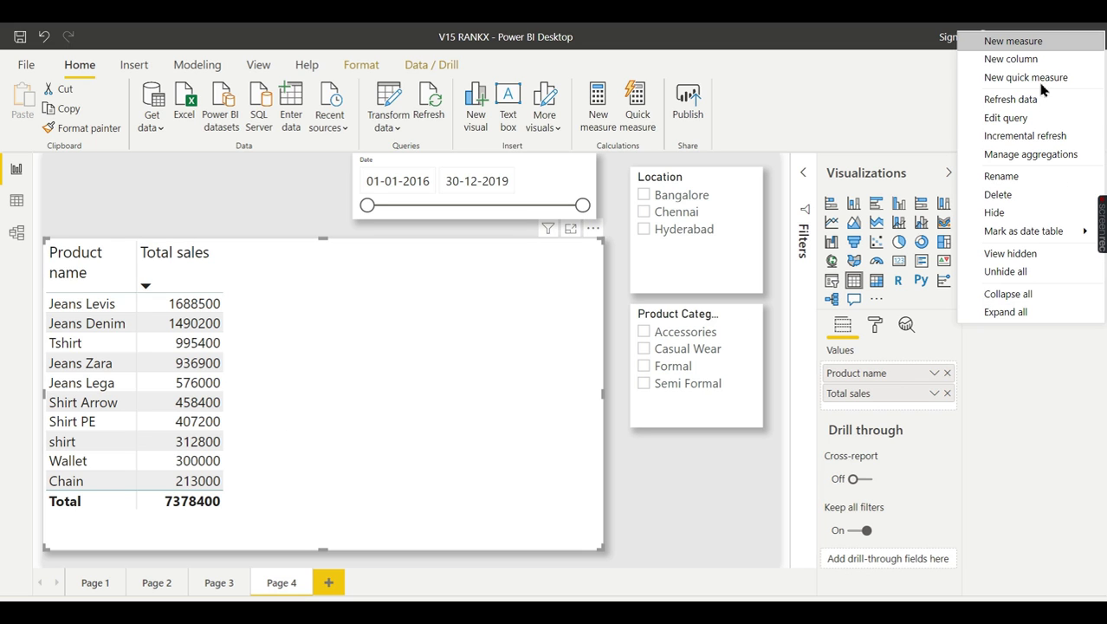
left_click(1038, 45)
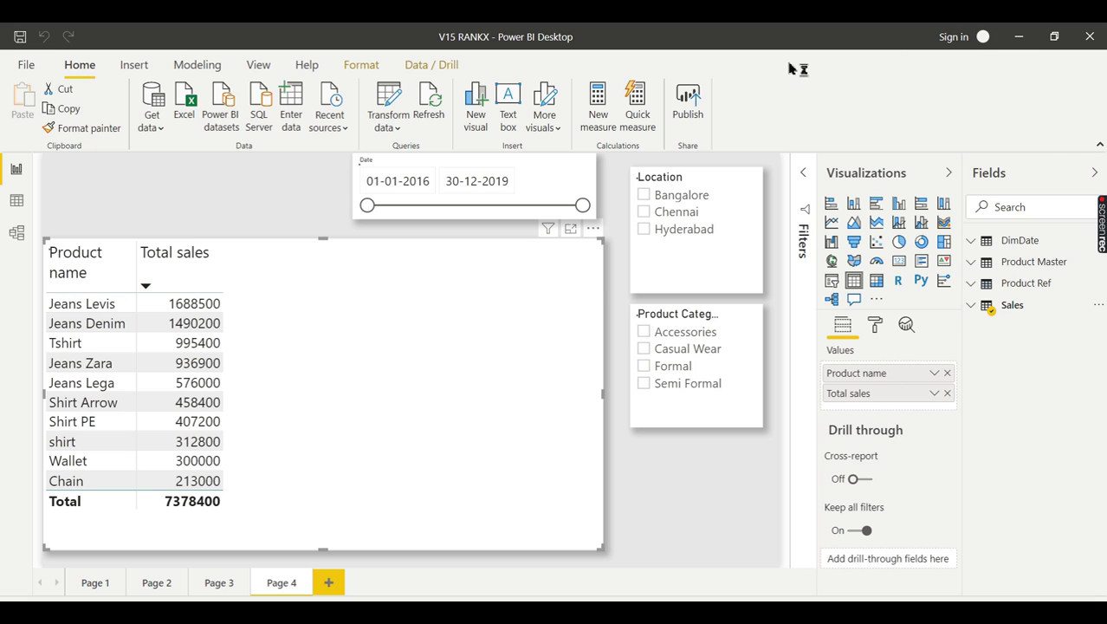
double_click(133, 170)
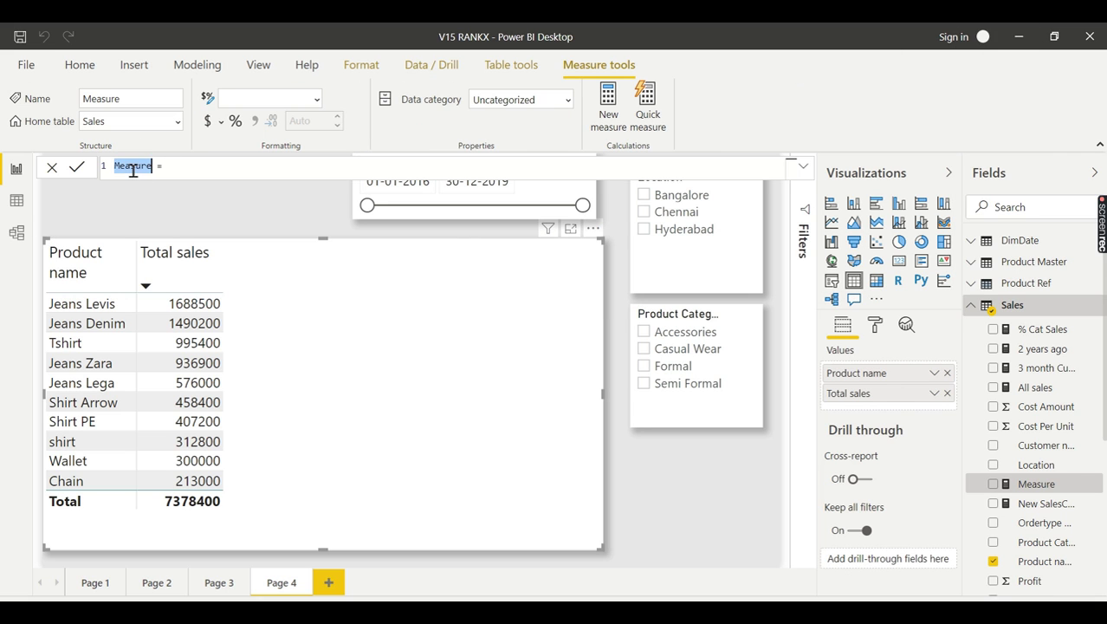
type("RankSales")
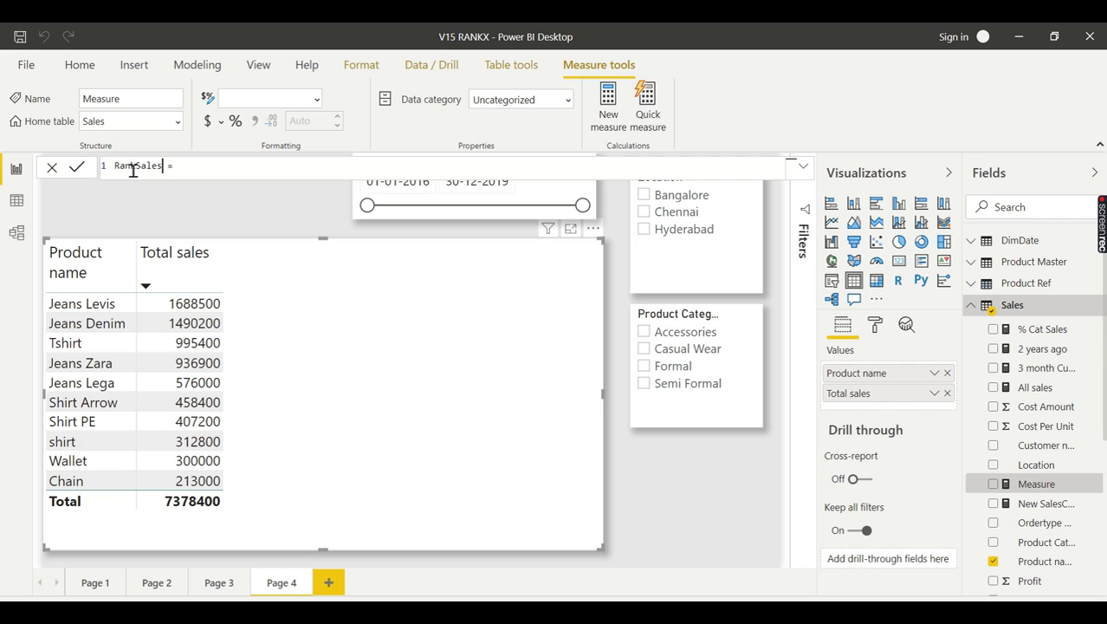
type(" PRo = Ra")
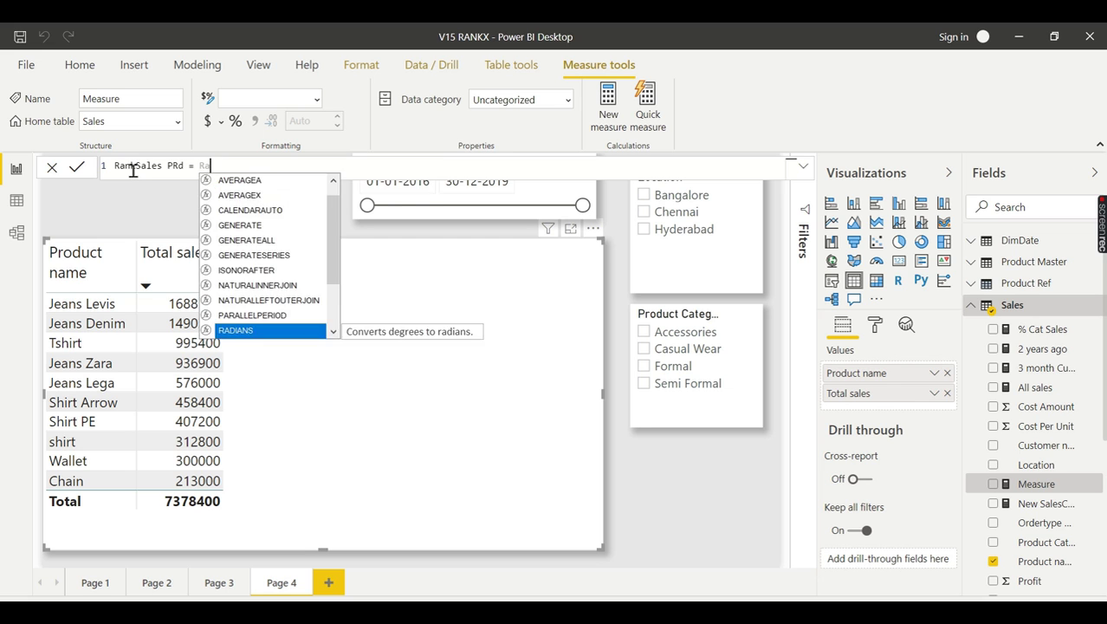
- Write a RankX formula for the measure with Sales as the table and [Total sales] as the expression
type("nkX")
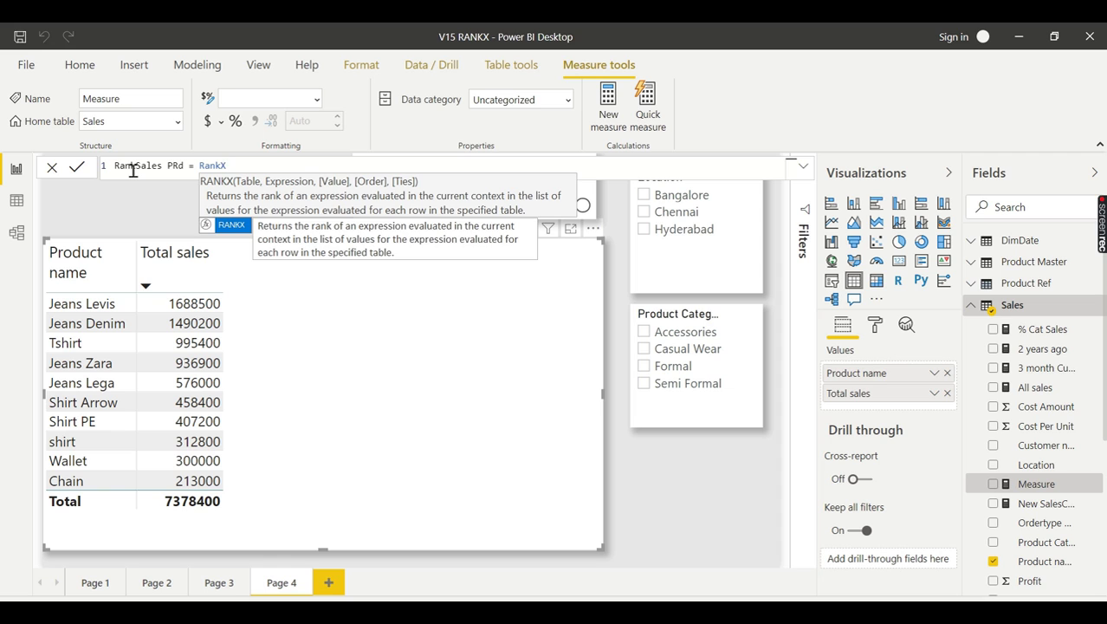
type("(")
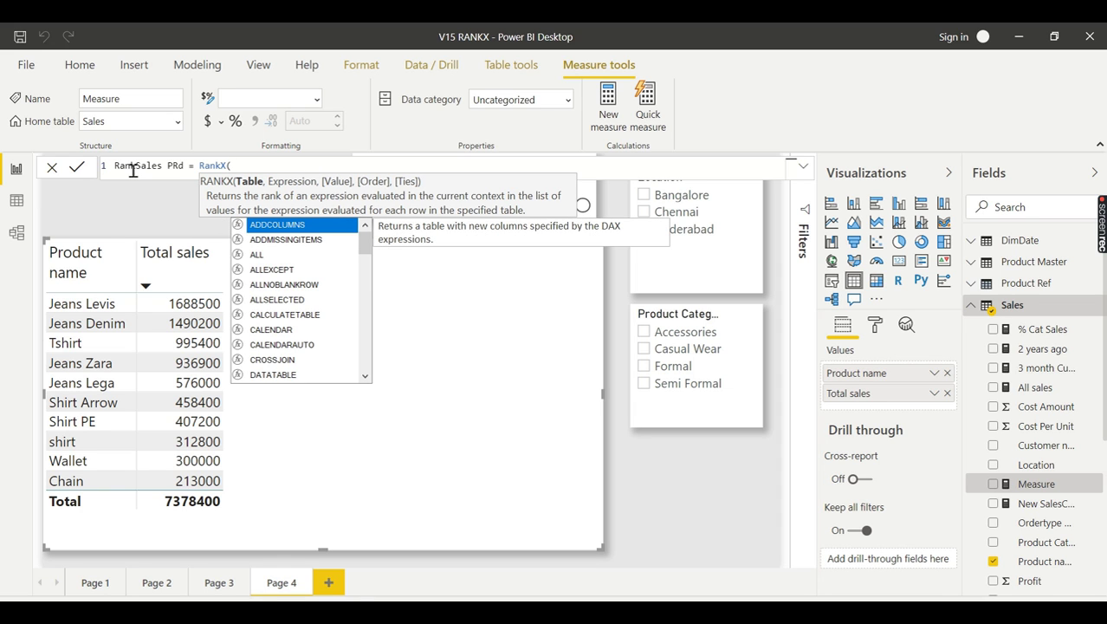
type("Sales")
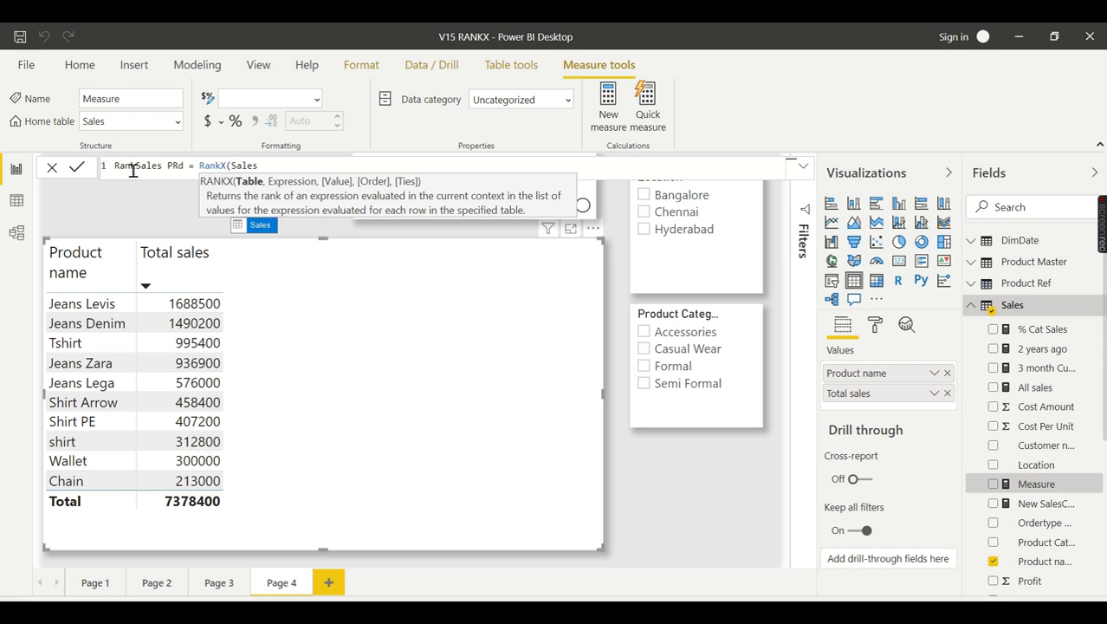
type(",Total")
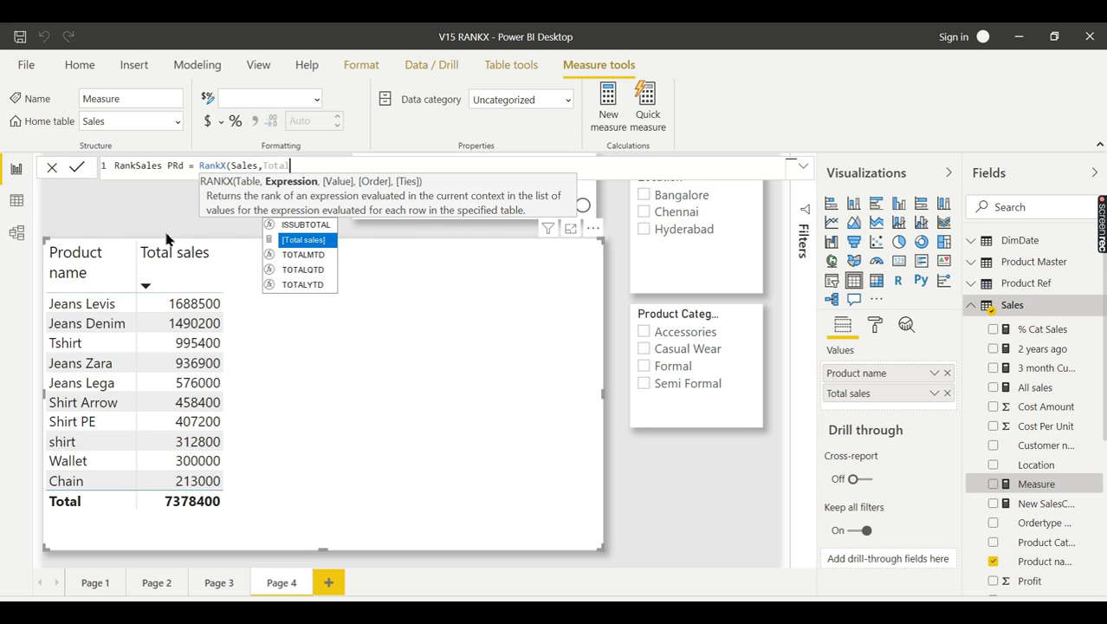
left_click(304, 241)
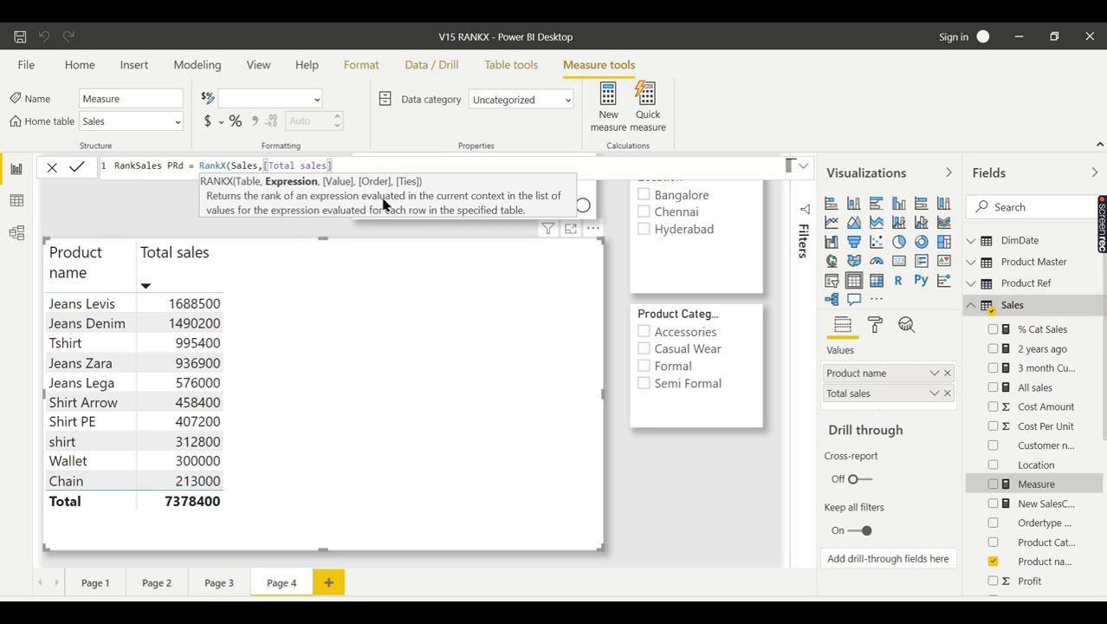
type(",")
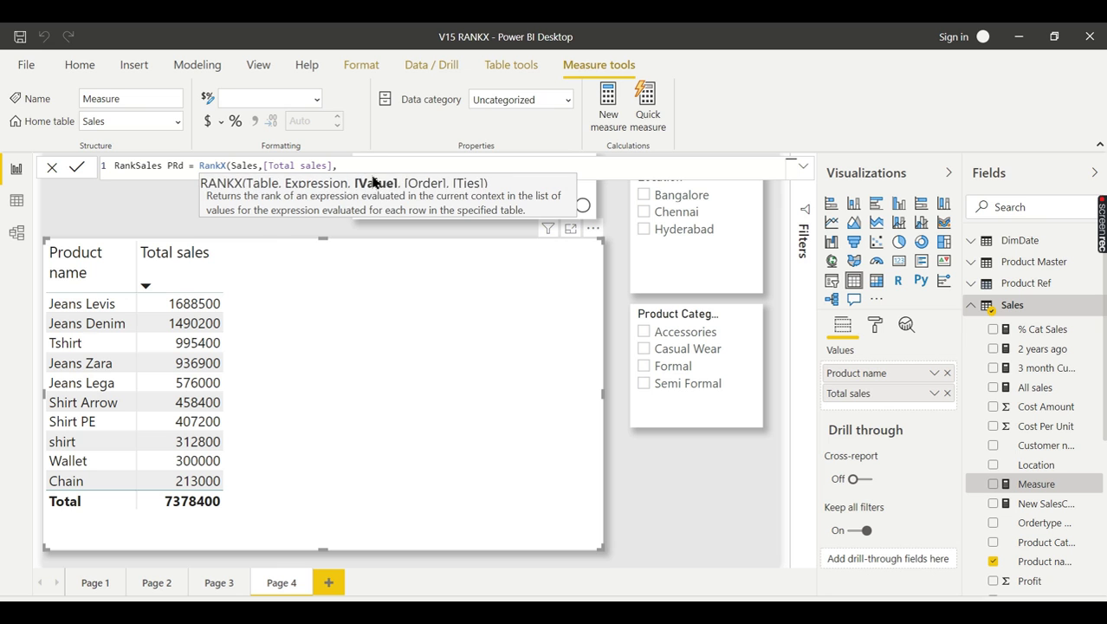
- Leave the RankX value argument empty, set the order to DESC, and commit the measure
scroll(366, 170, "up", 4)
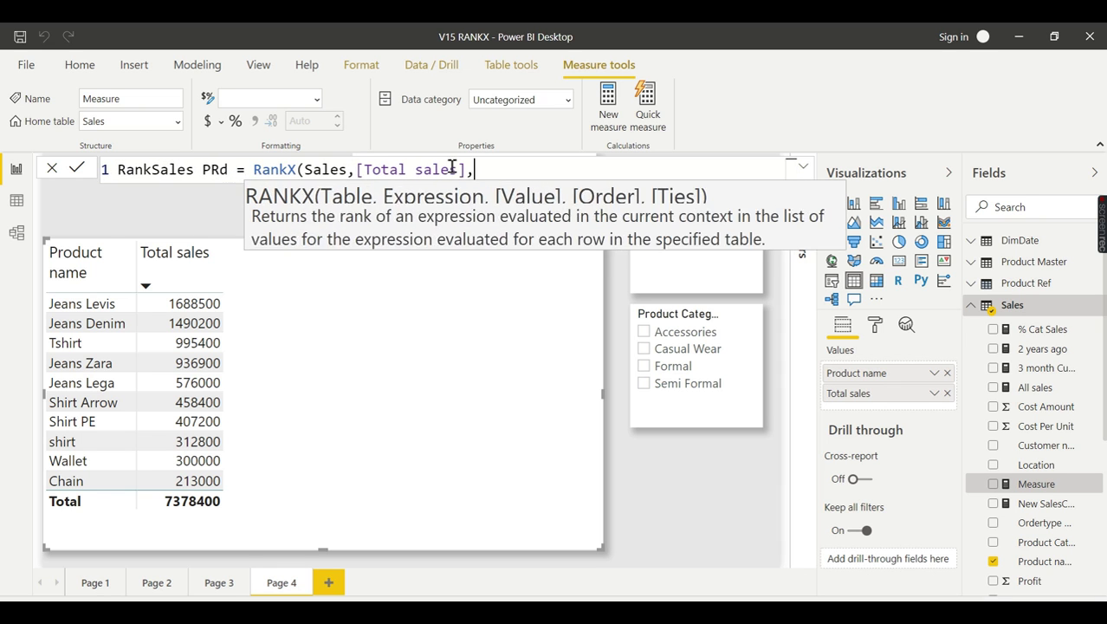
scroll(509, 171, "up", 1)
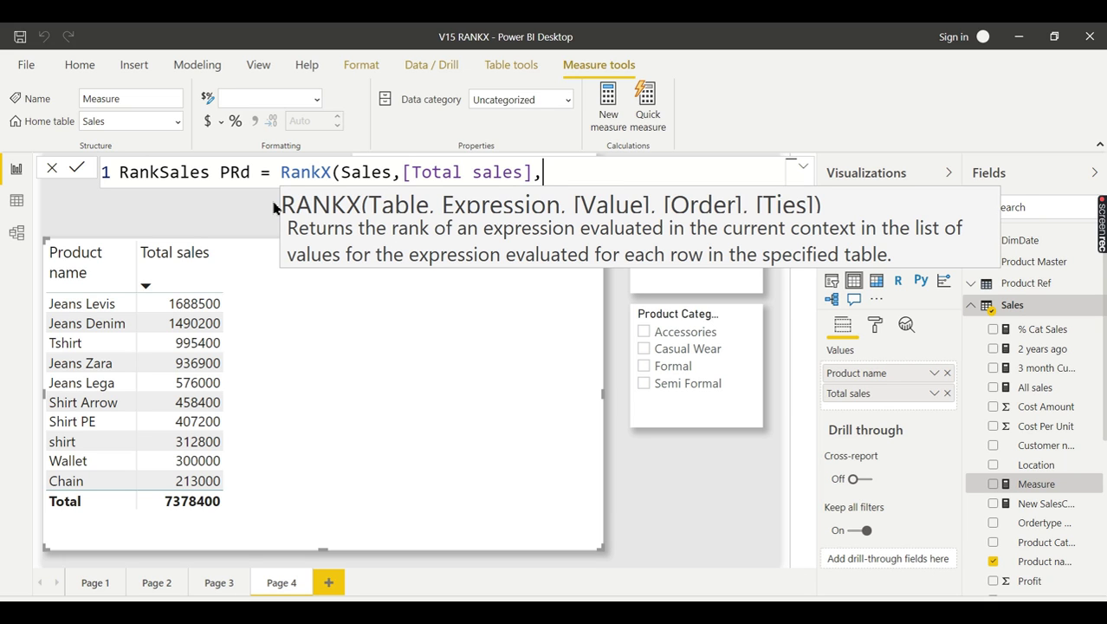
type(",")
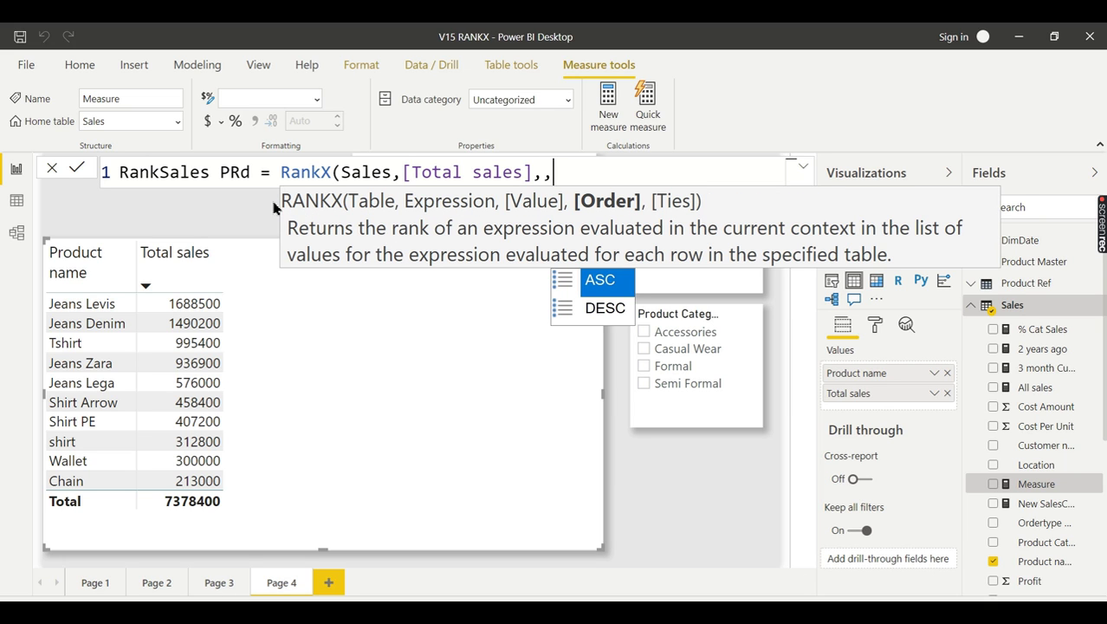
key("Down")
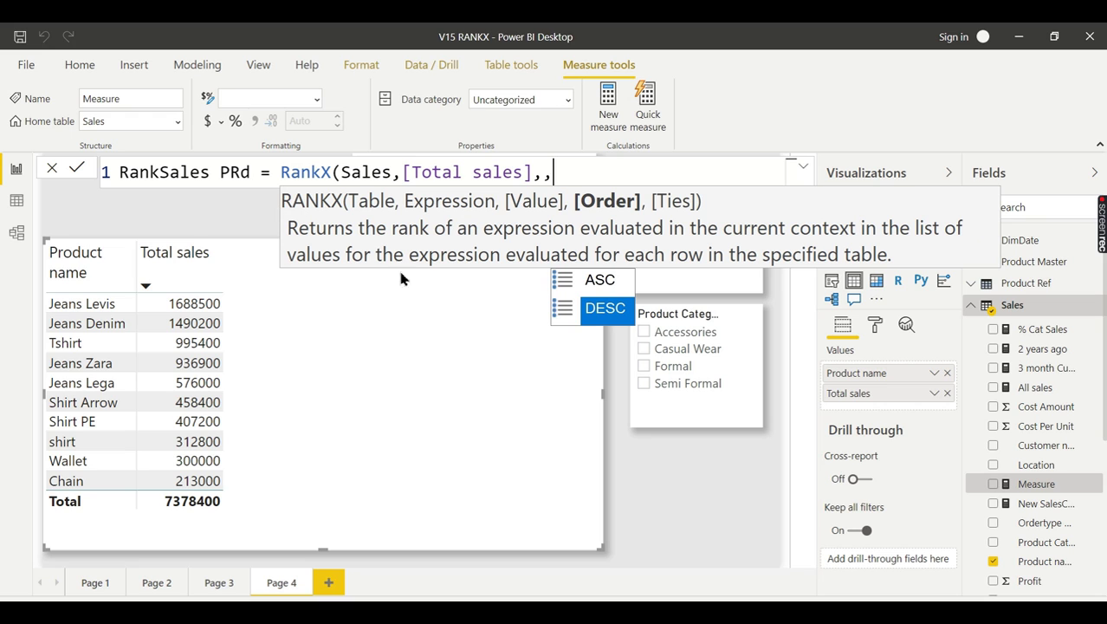
left_click(592, 311)
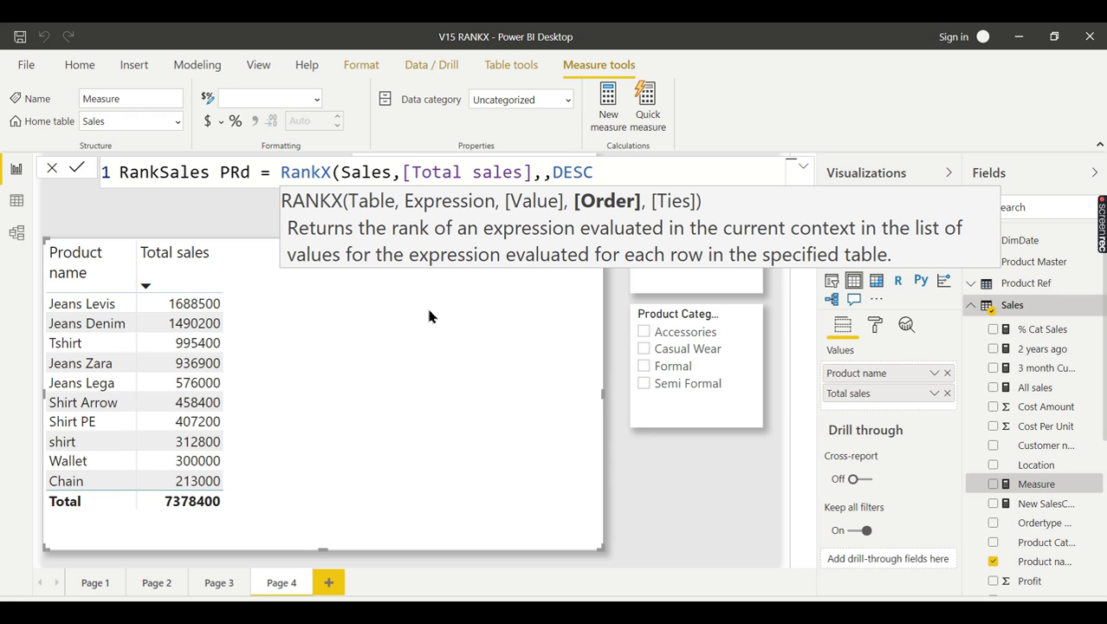
type(")")
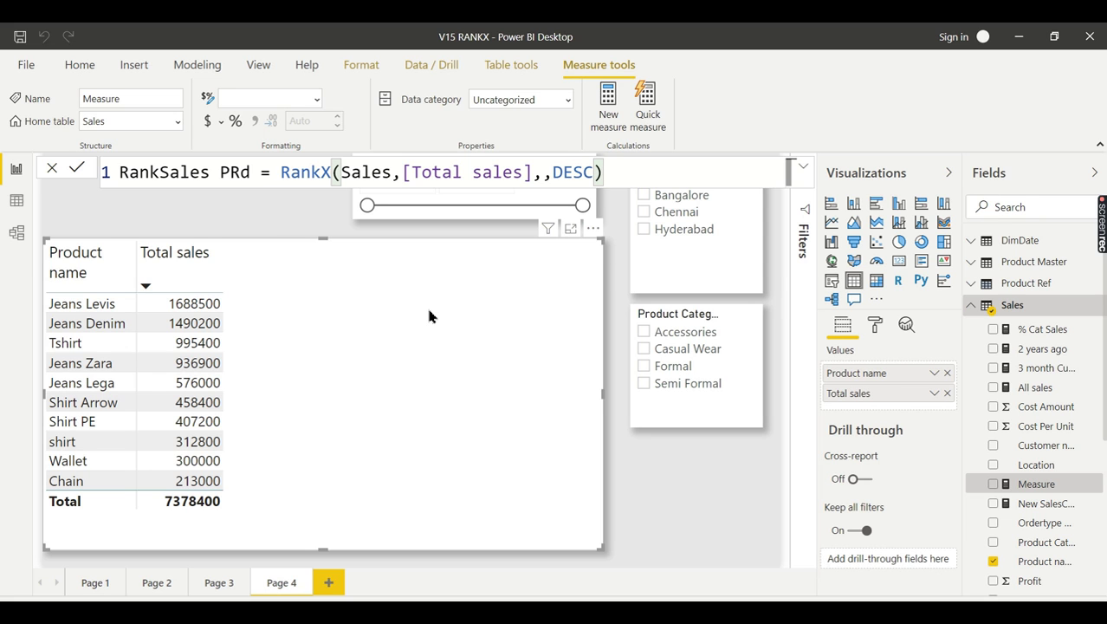
key("Return")
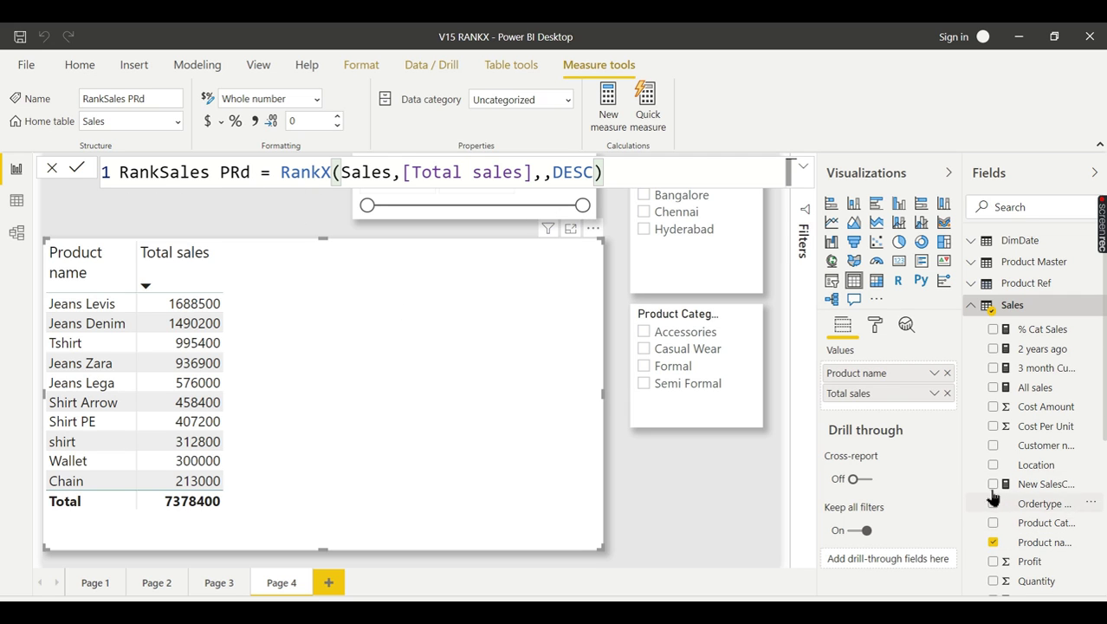
- Search the fields for "rank" and add the RankSales PRd measure to the product sales table
scroll(1022, 503, "down", 5)
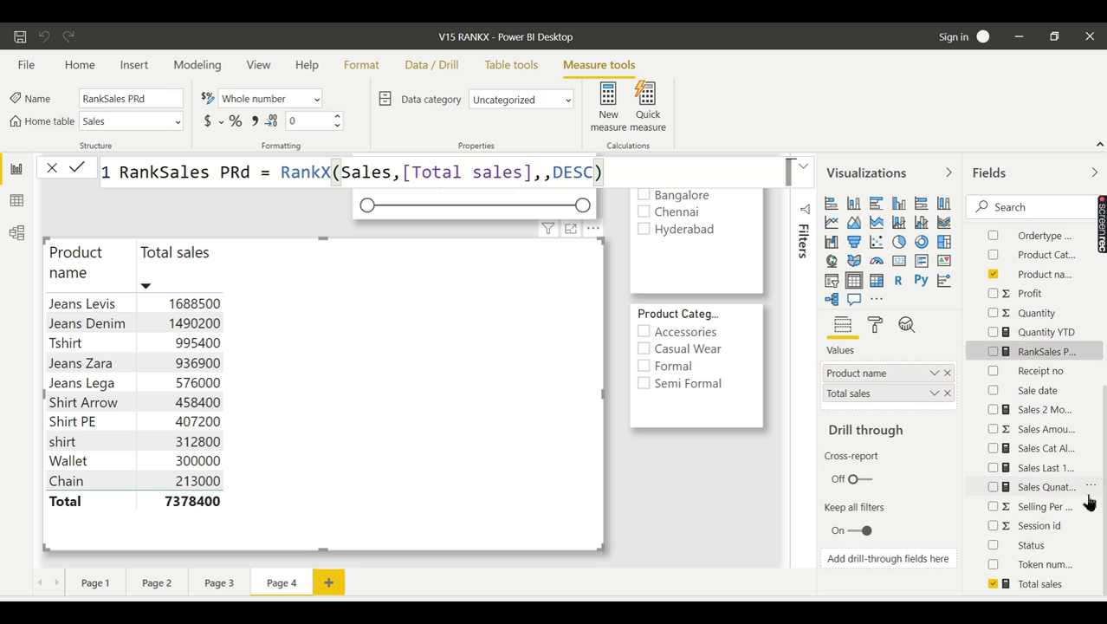
left_click(1053, 208)
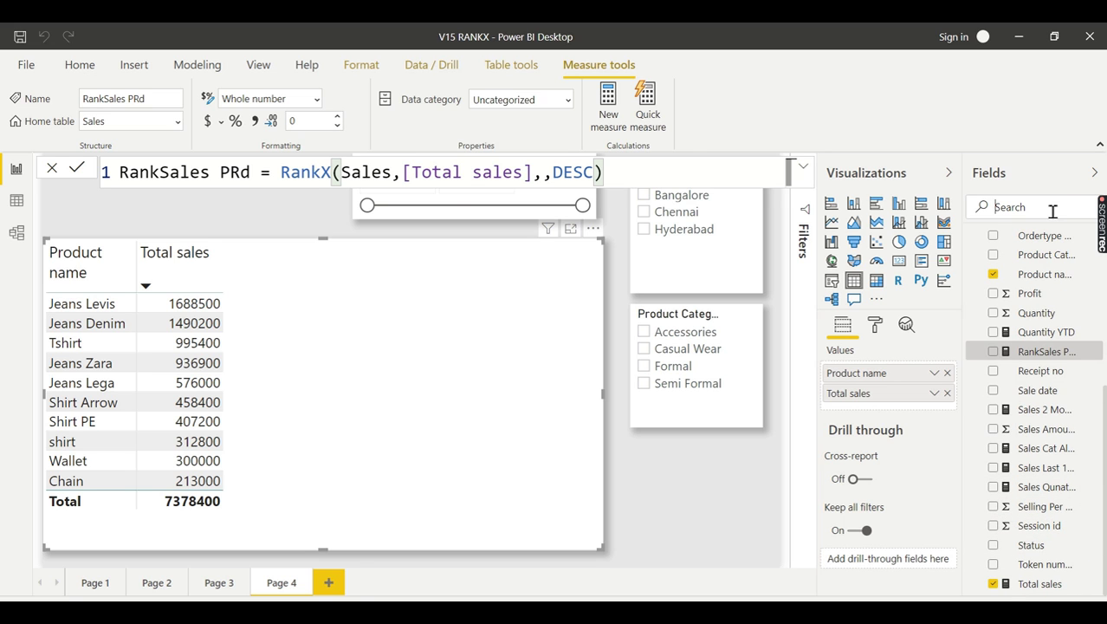
type("rank")
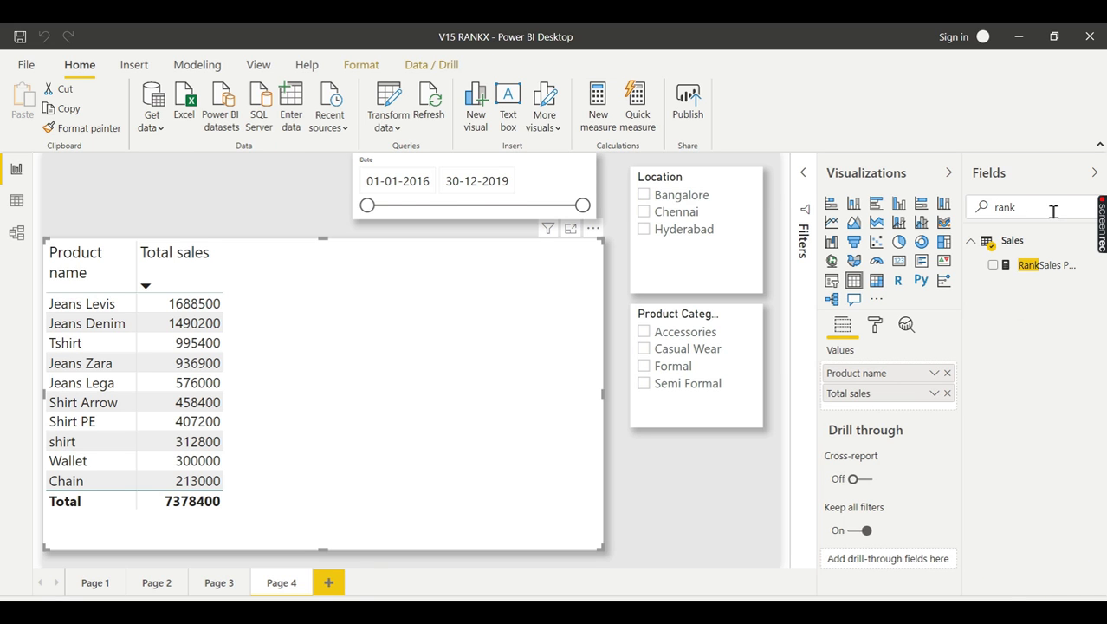
left_click(993, 265)
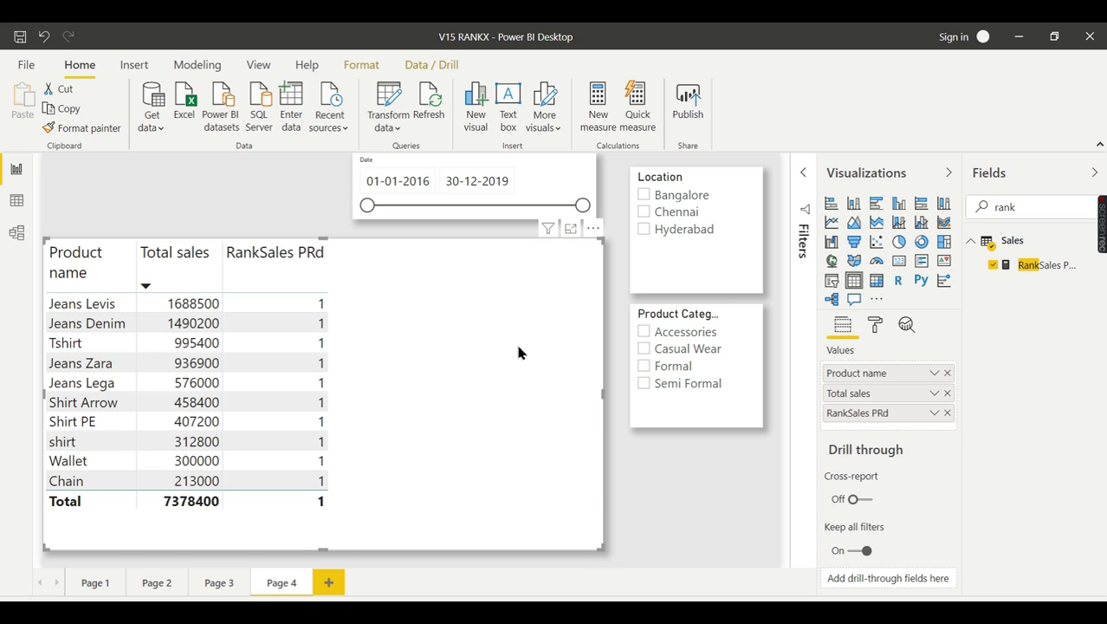
- Reopen the RankSales PRd formula and insert the All function before the Sales table argument
left_click(1059, 265)
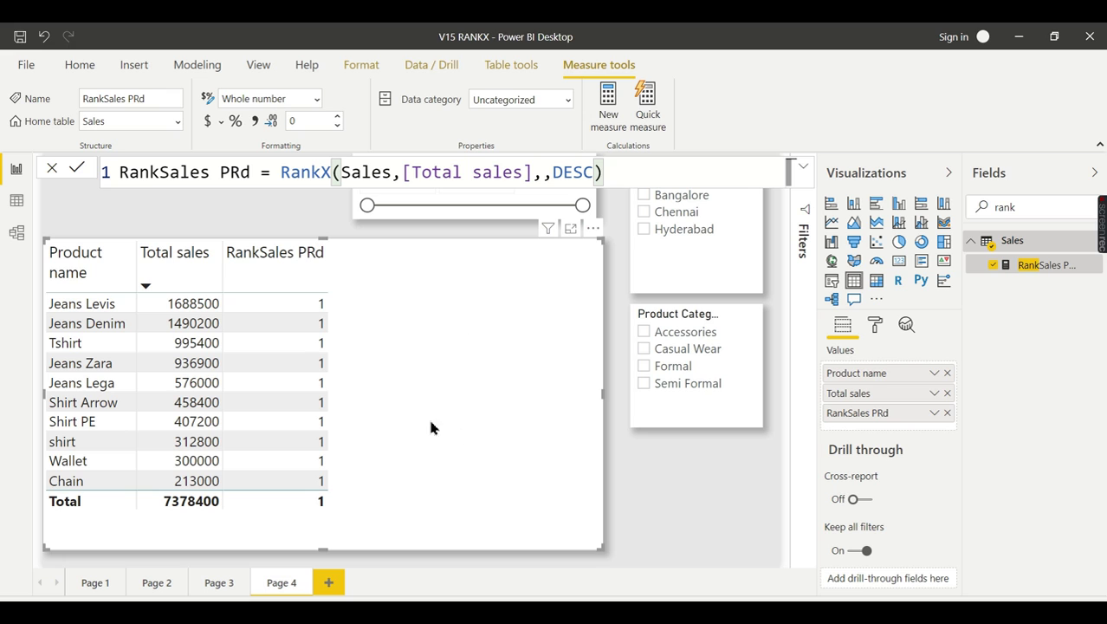
double_click(362, 180)
key("Left")
key("BackSpace")
type("(")
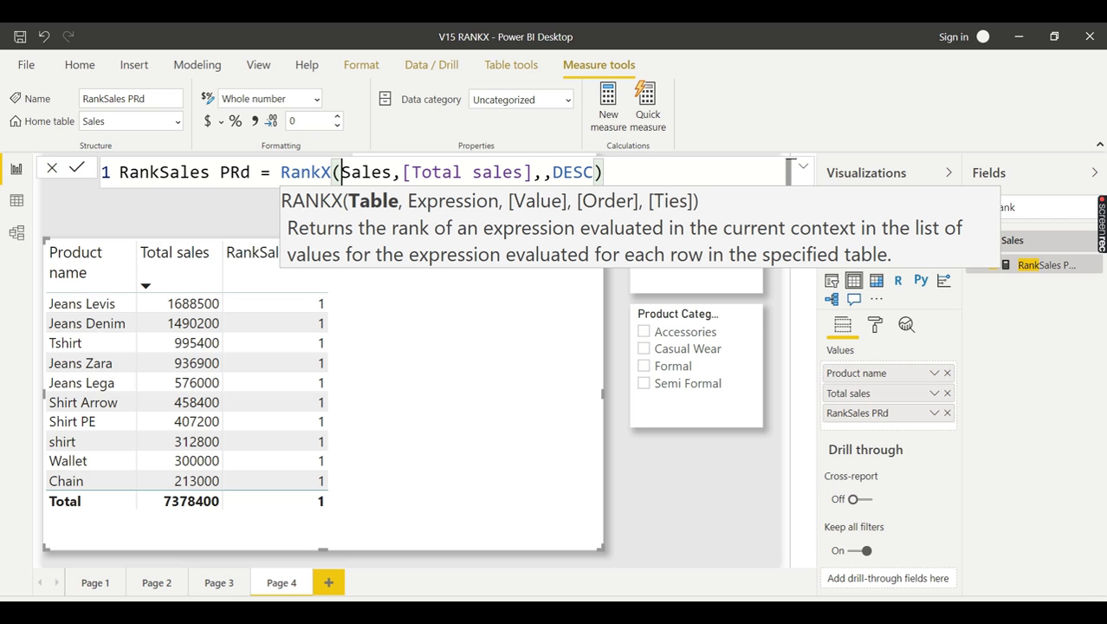
type("All(")
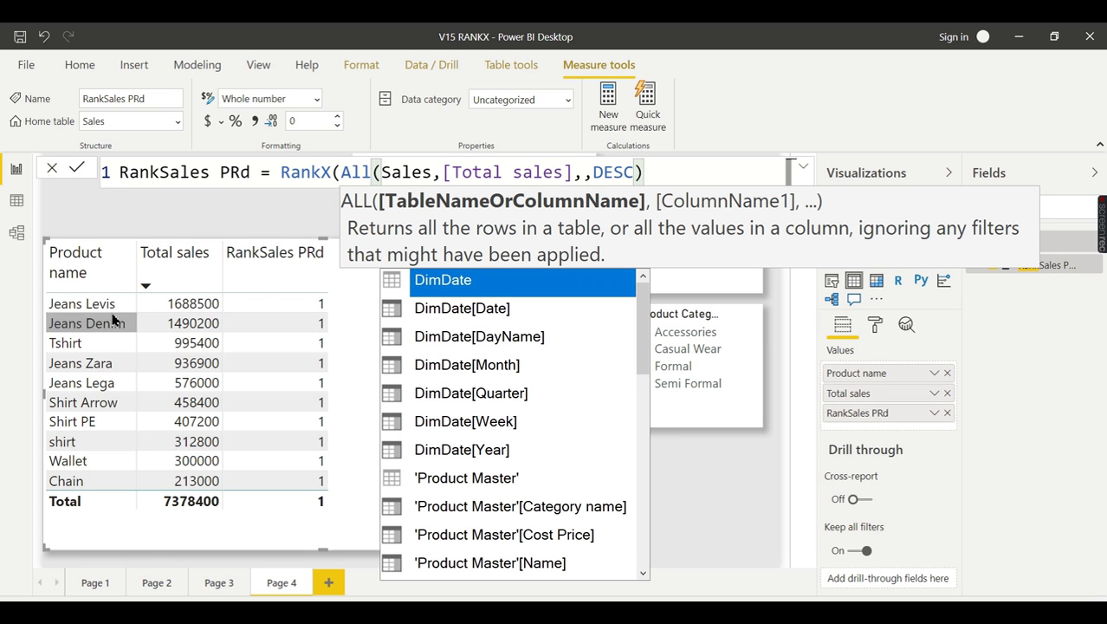
- Complete the All function with the column Sales[Product name], close its parenthesis, and commit the RankSales PRd formula
left_click(436, 172)
type(",")
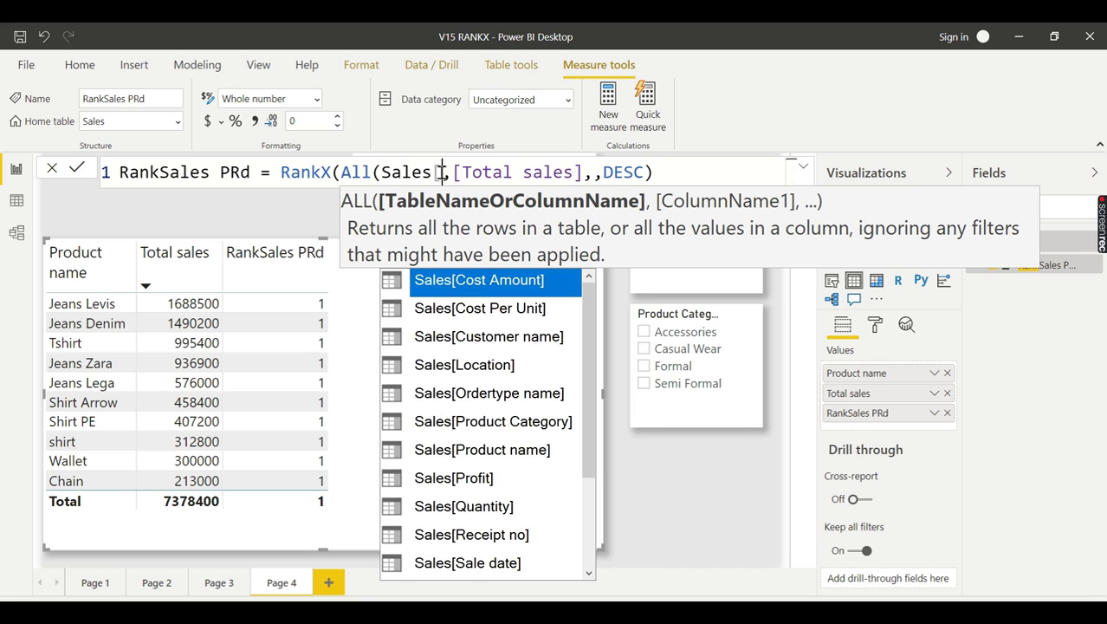
type("Pr")
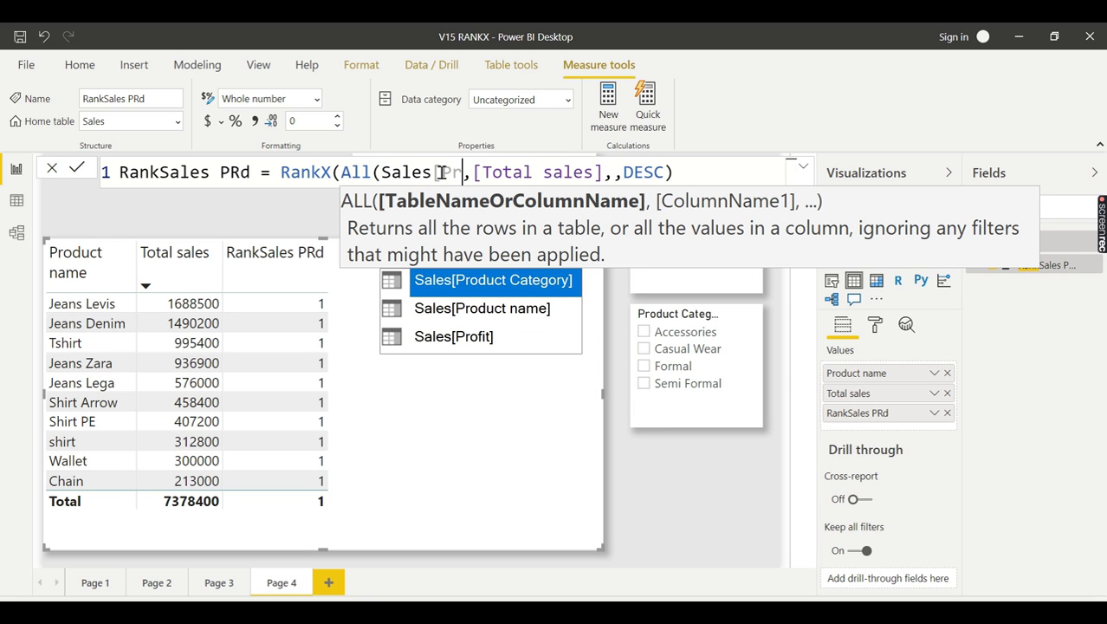
left_click(515, 312)
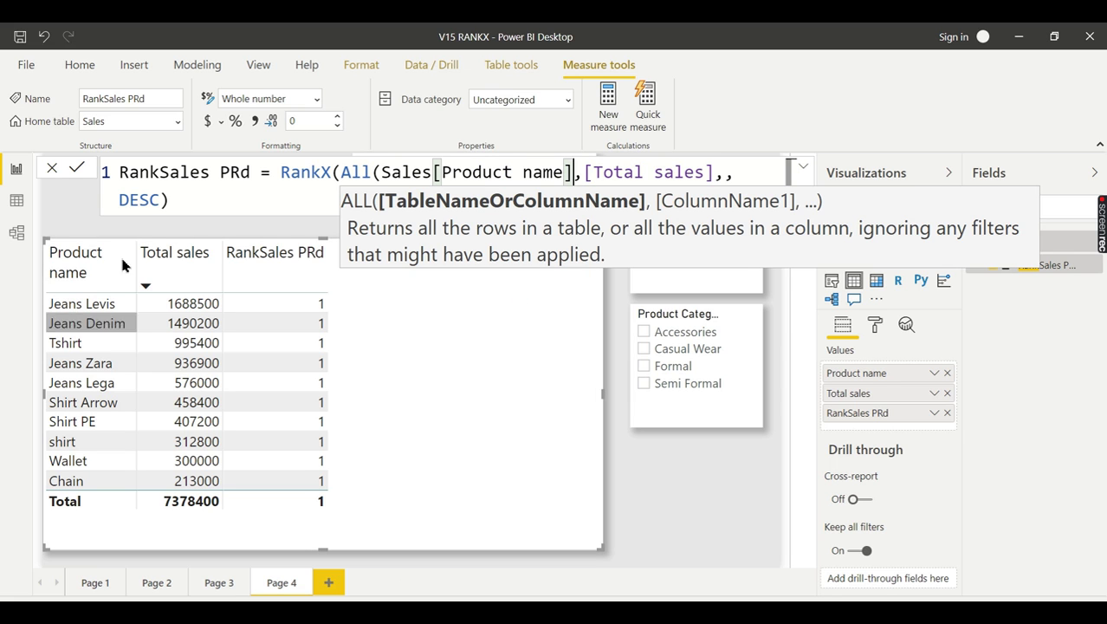
type(")")
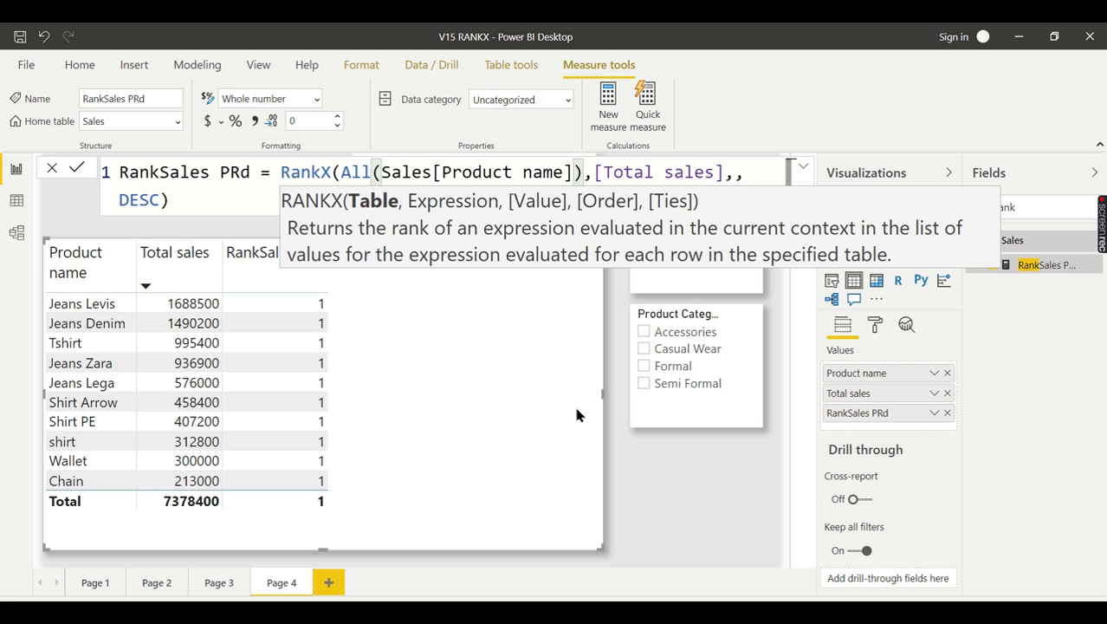
key("Return")
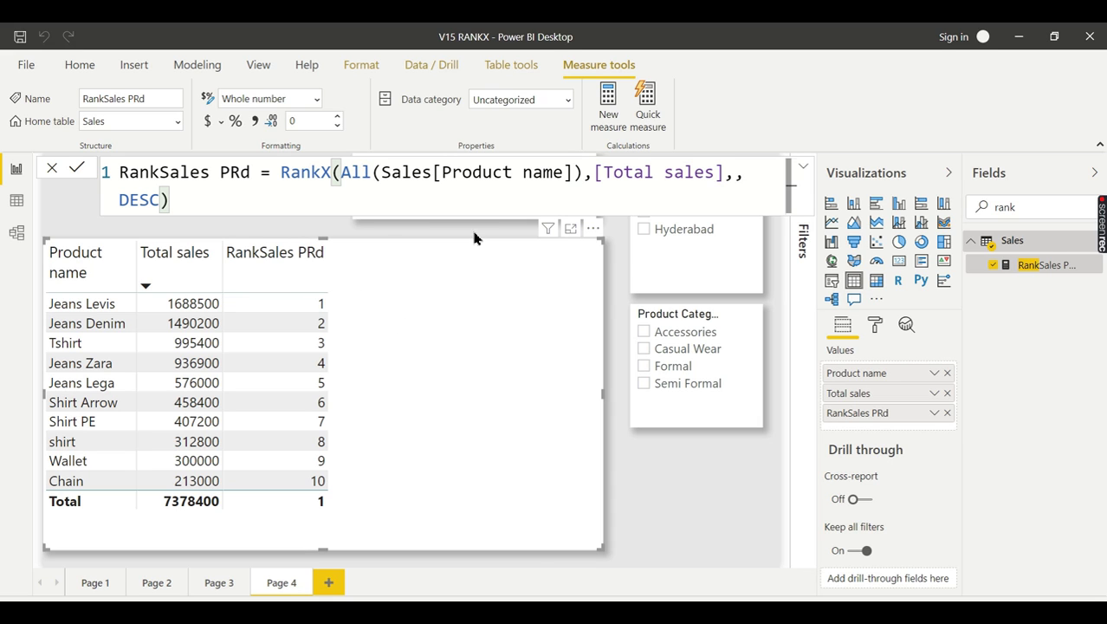
- Review the full RankSales PRd formula in the expanded formula bar and collapse it back
left_click(803, 167)
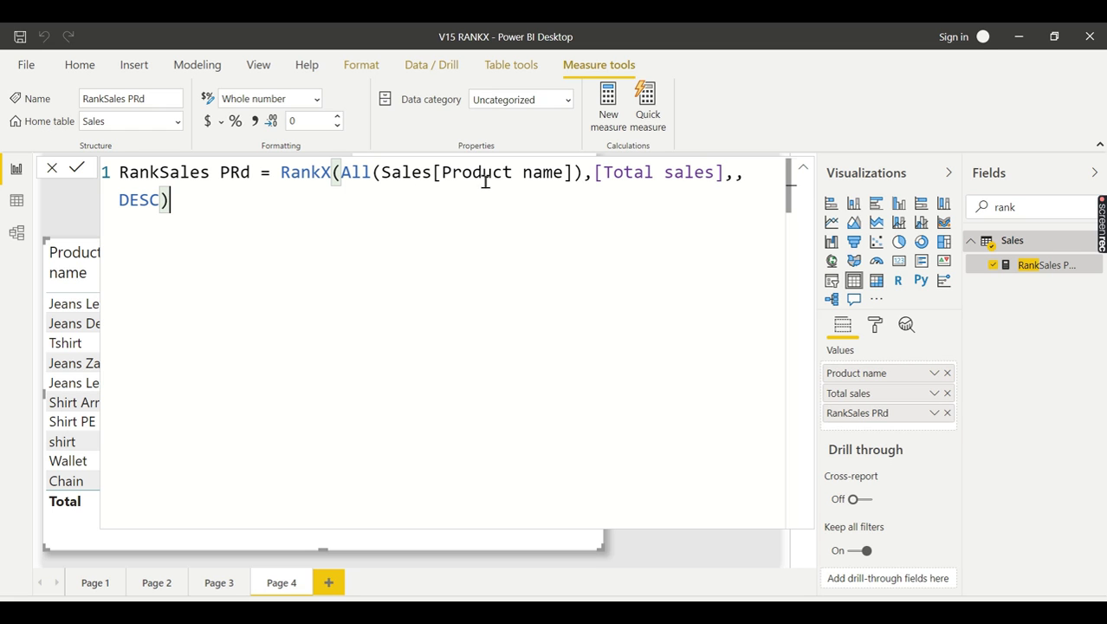
left_click(805, 171)
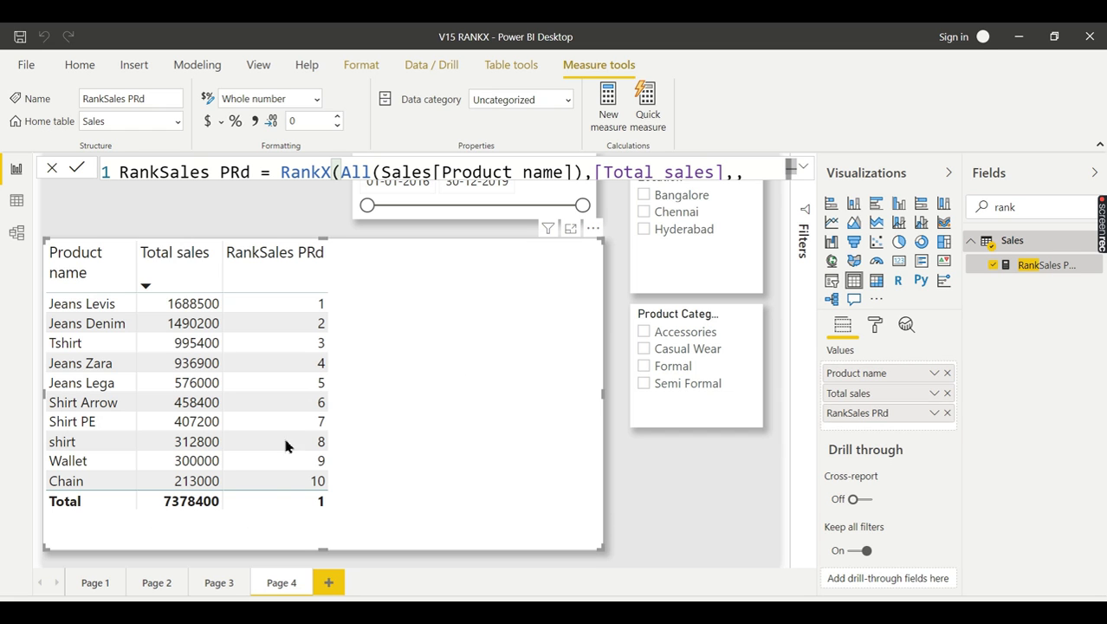
left_click(802, 167)
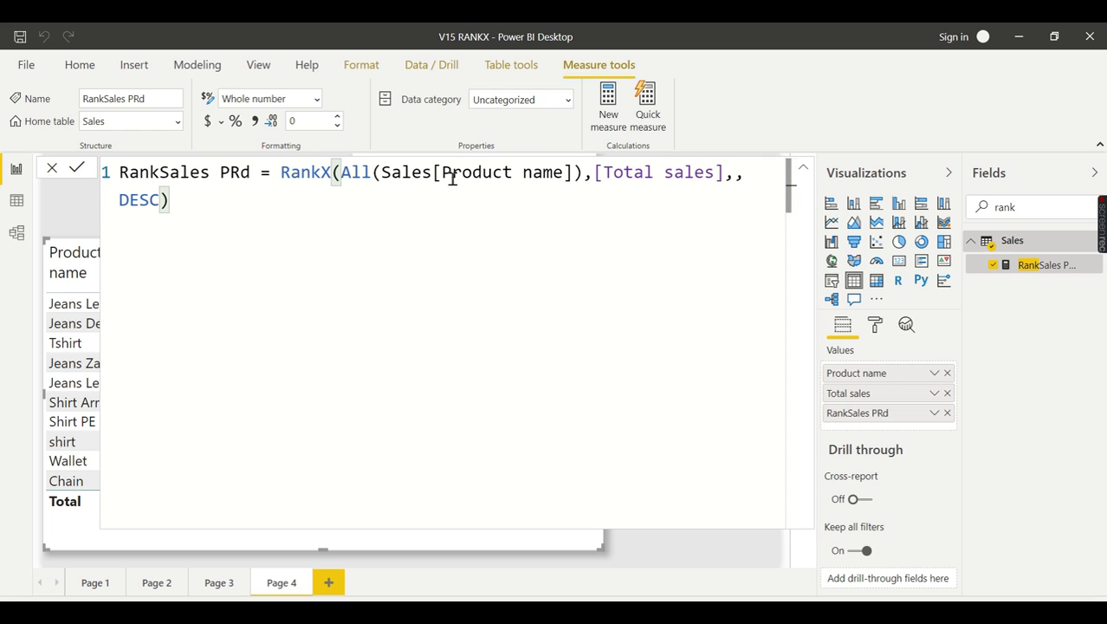
left_click(804, 168)
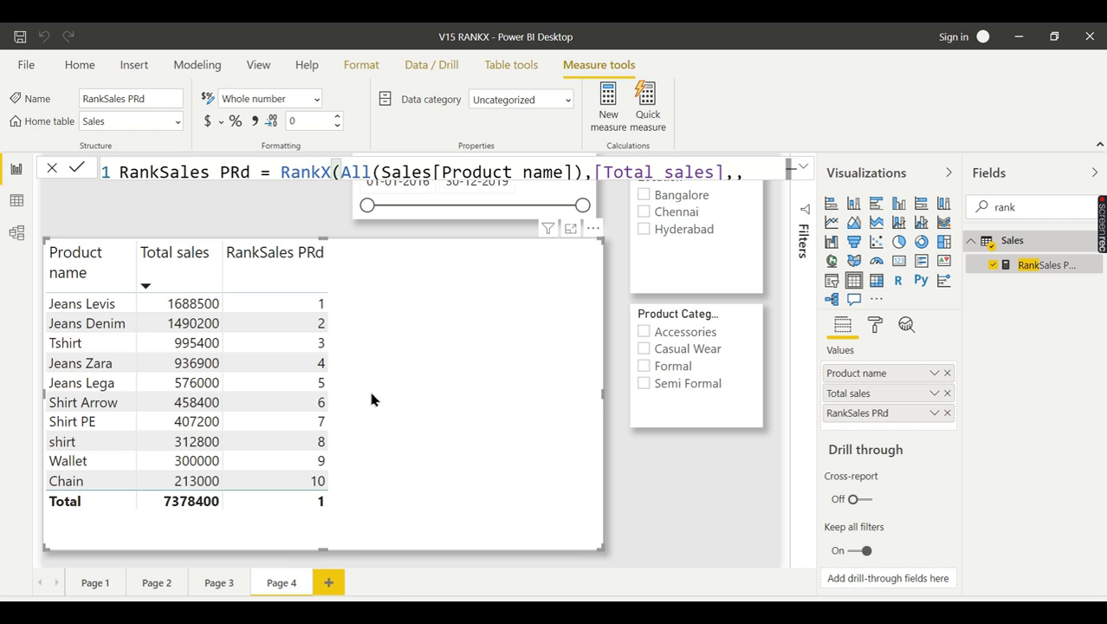
- Examine the product ranks under the Accessories, Casual Wear, Formal and Semi Formal category filters one at a time, and clear the filter
left_click(687, 338)
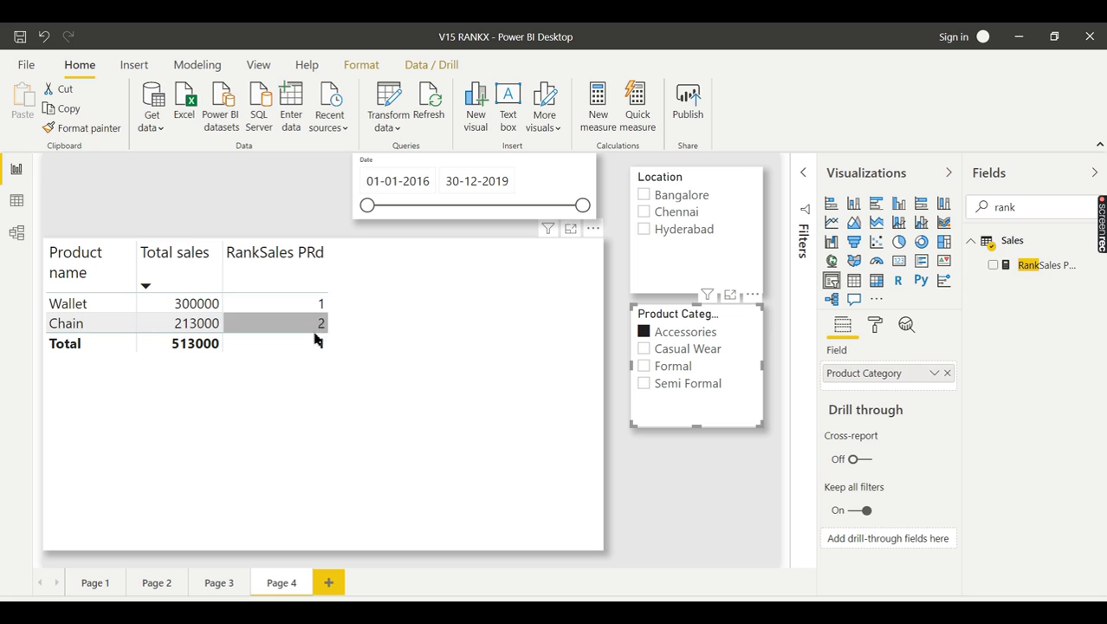
left_click(661, 348)
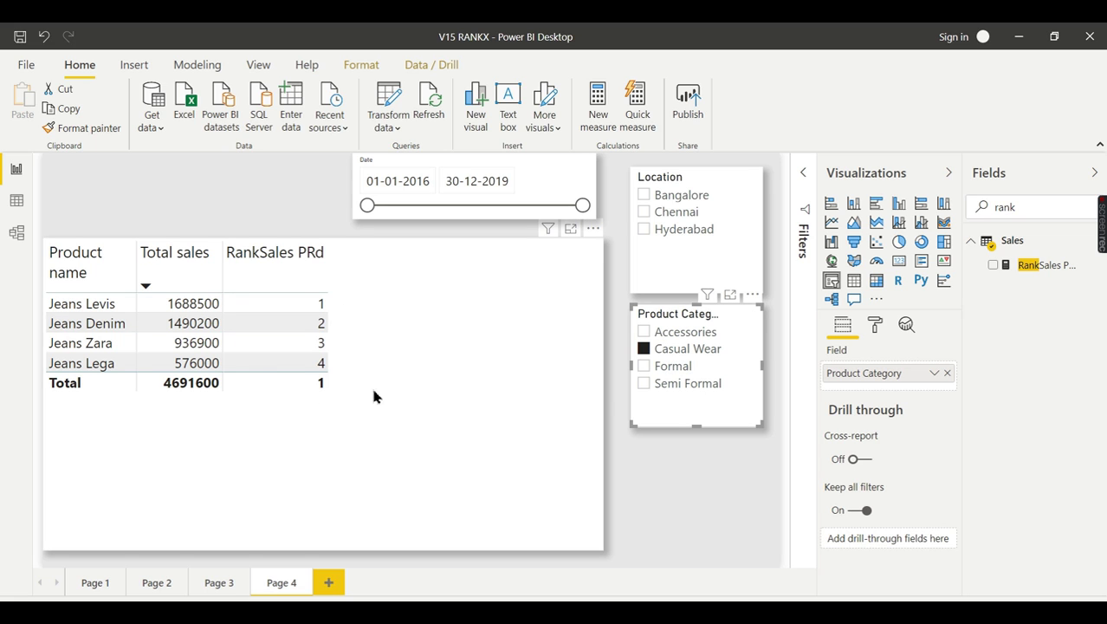
left_click(683, 367)
left_click(697, 391)
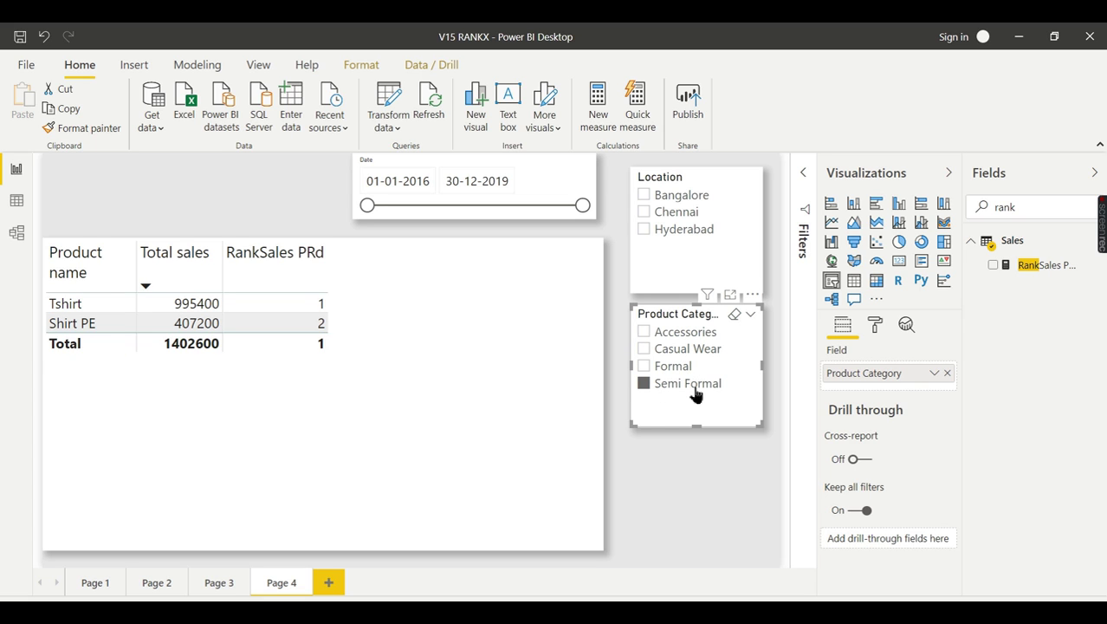
left_click(666, 388)
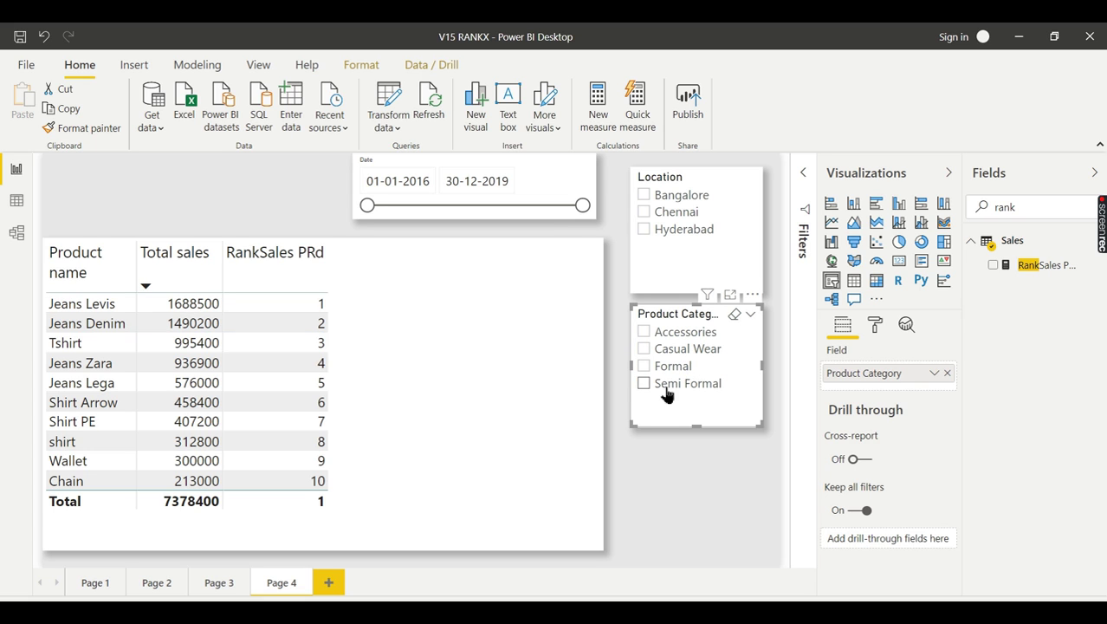
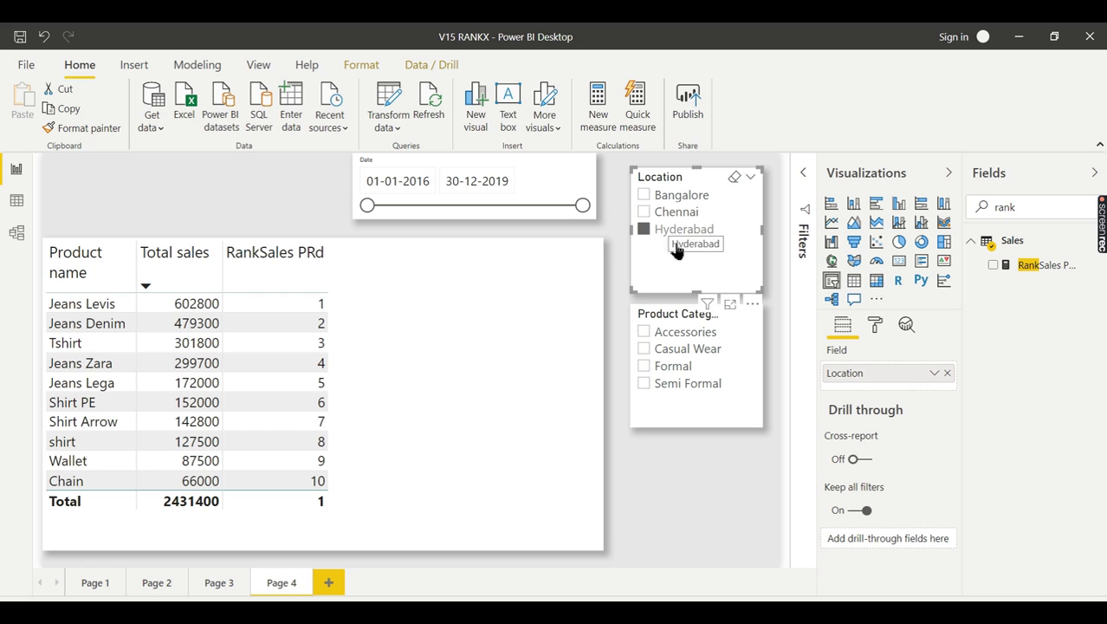
- Compare the product ranks with the Location filter on Chennai, Bangalore and Hyderabad, and clear the location filter
left_click(672, 213)
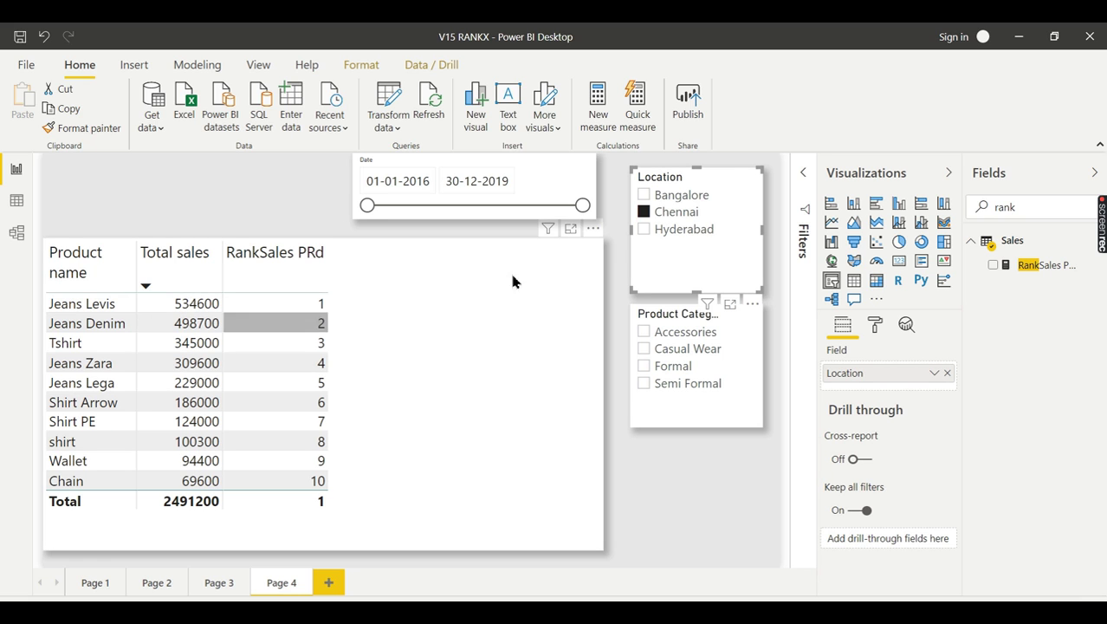
left_click(682, 197)
left_click(678, 219)
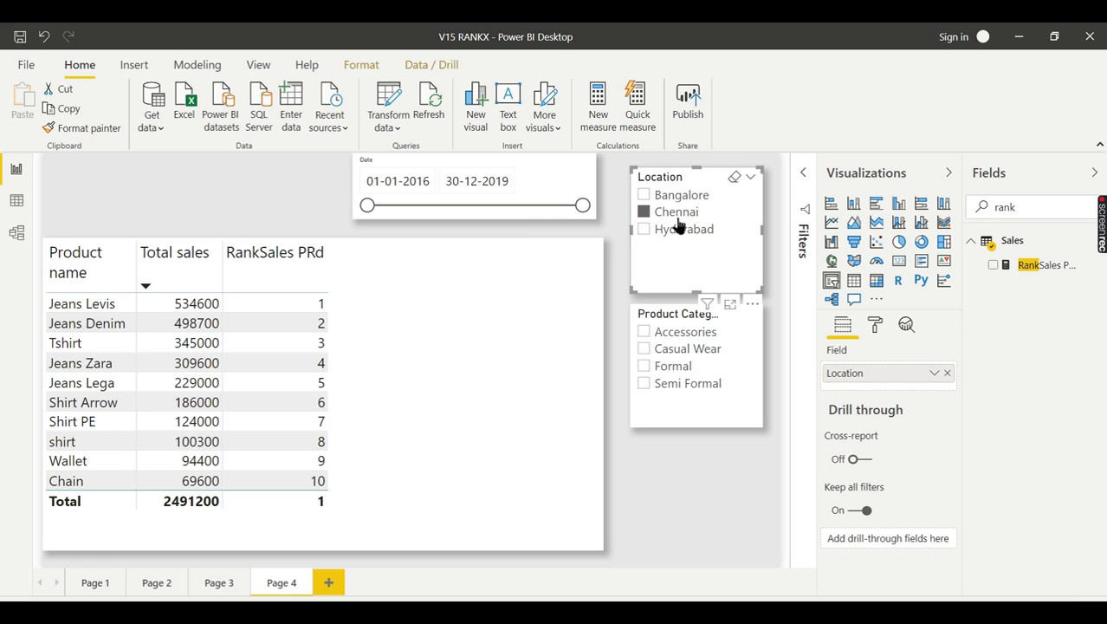
left_click(683, 231)
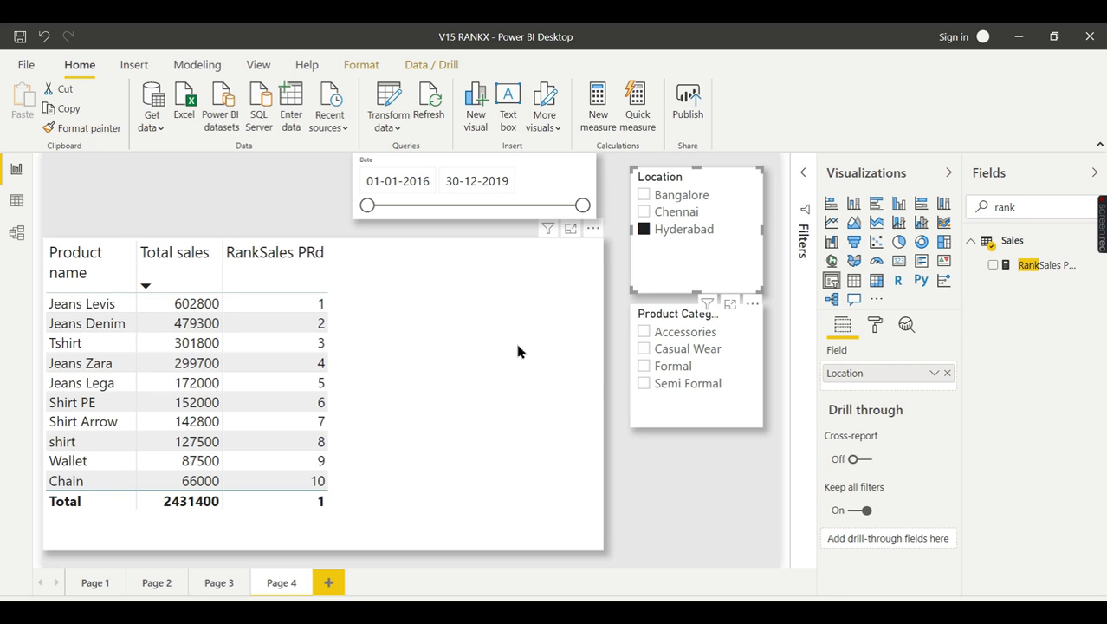
left_click(693, 232)
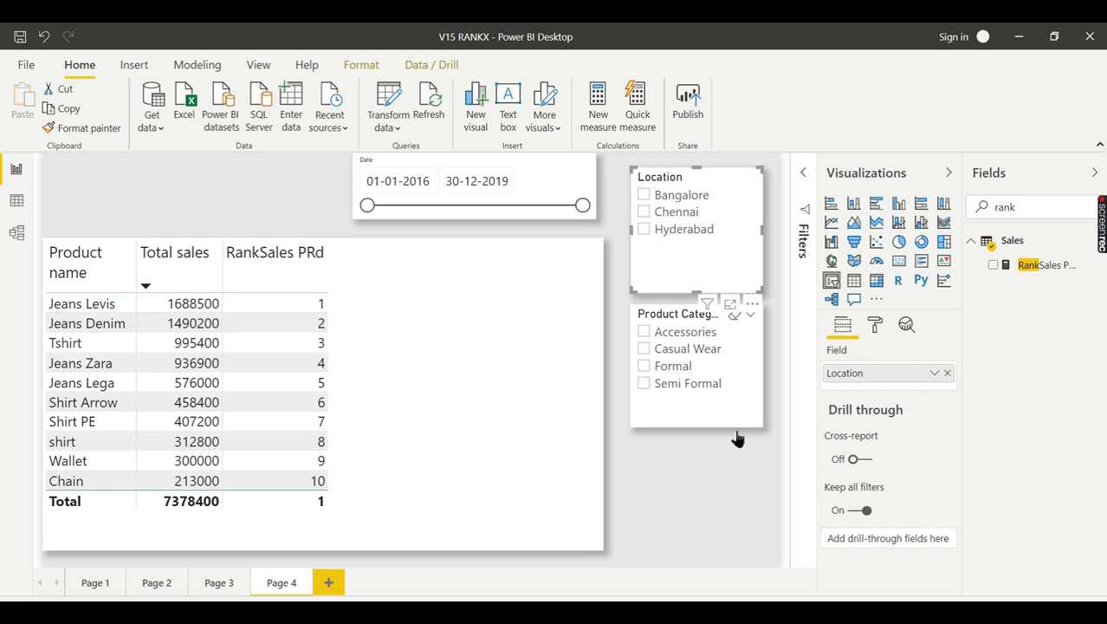
- Clear the field search and add Product Category to the product sales table as the column before Product name
left_click(500, 251)
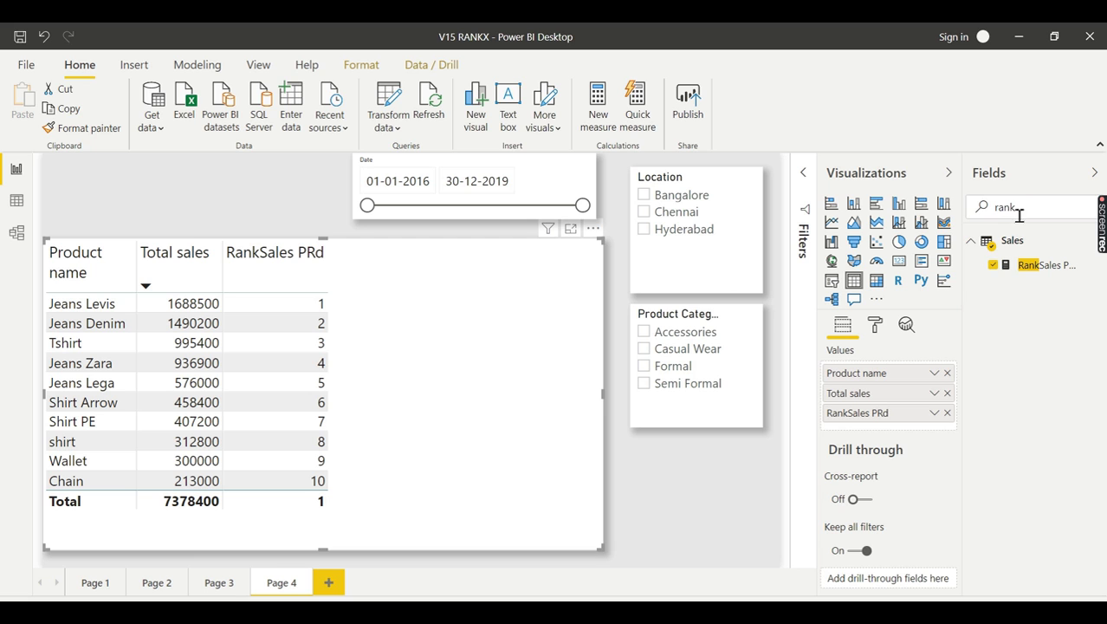
key("BackSpace")
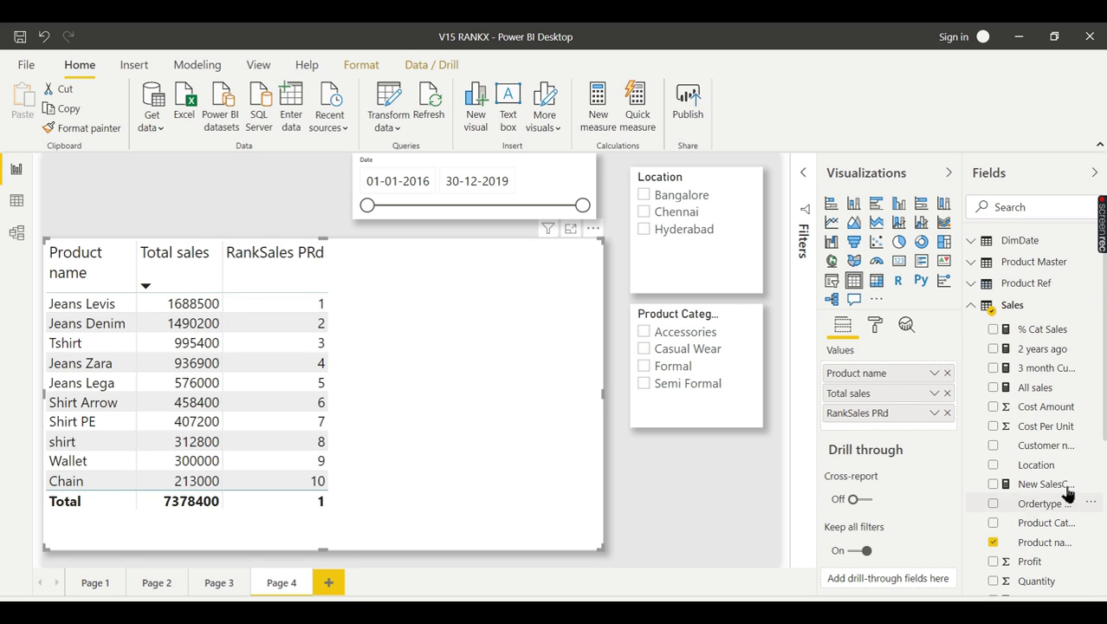
left_click(994, 523)
left_click_drag(876, 435, 883, 372)
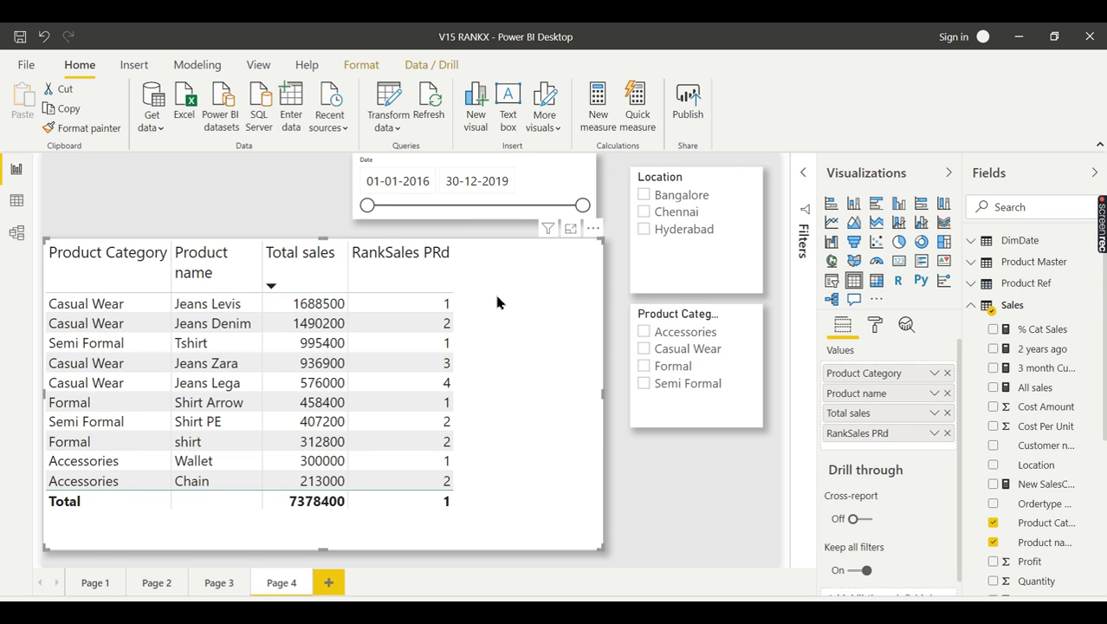
- Convert the product sales table to a matrix and set its grid text size to 16 pt
left_click(879, 284)
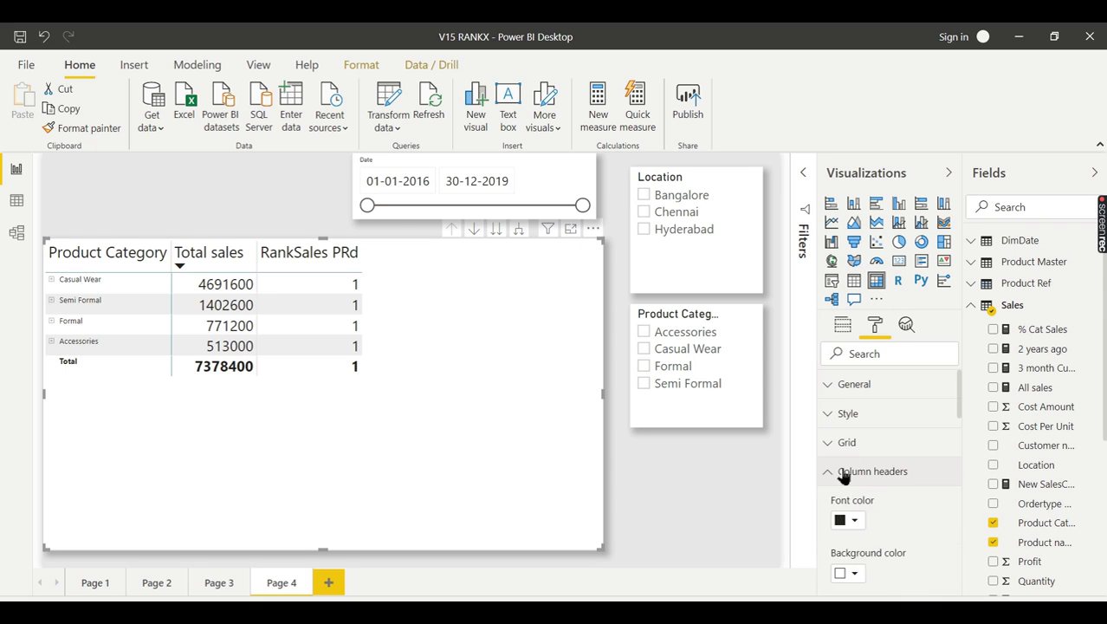
left_click(848, 470)
left_click(875, 441)
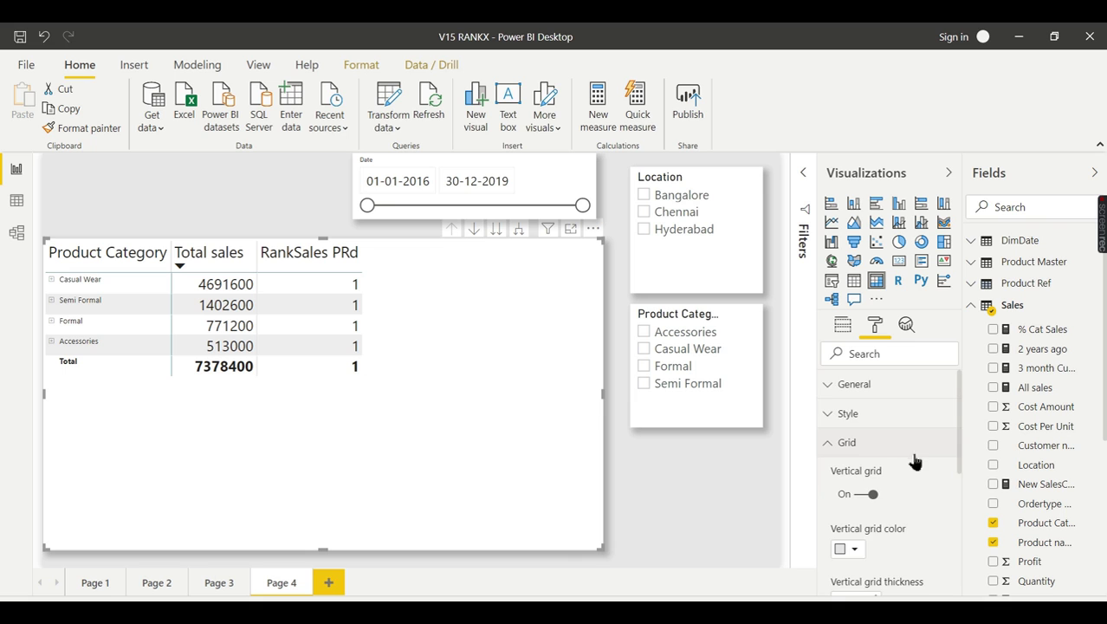
scroll(914, 460, "down", 3)
scroll(886, 469, "down", 3)
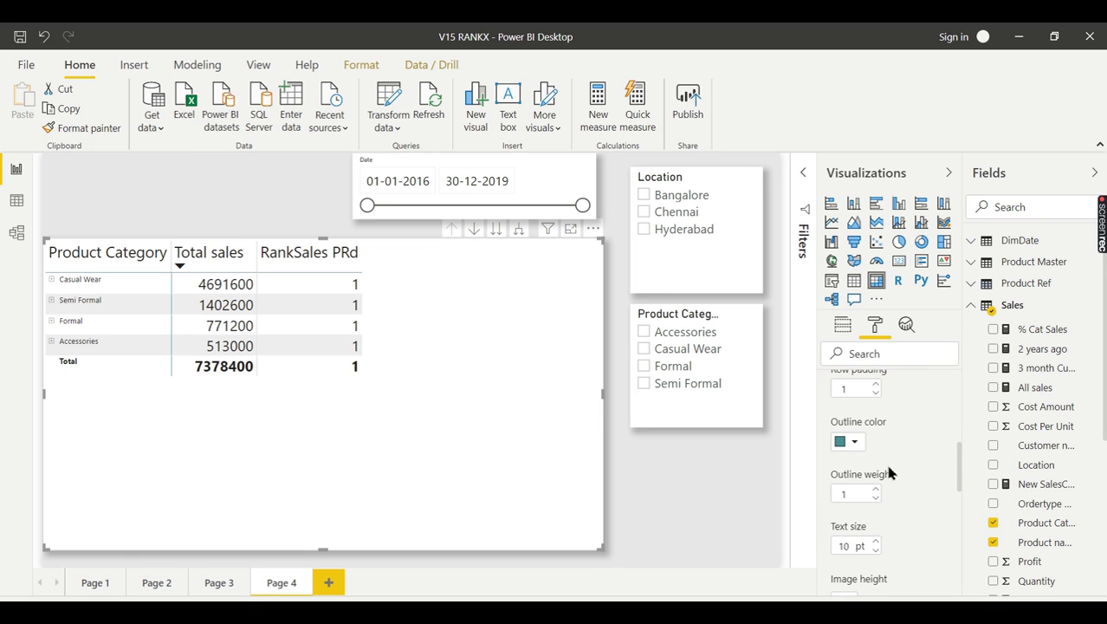
left_click(876, 542)
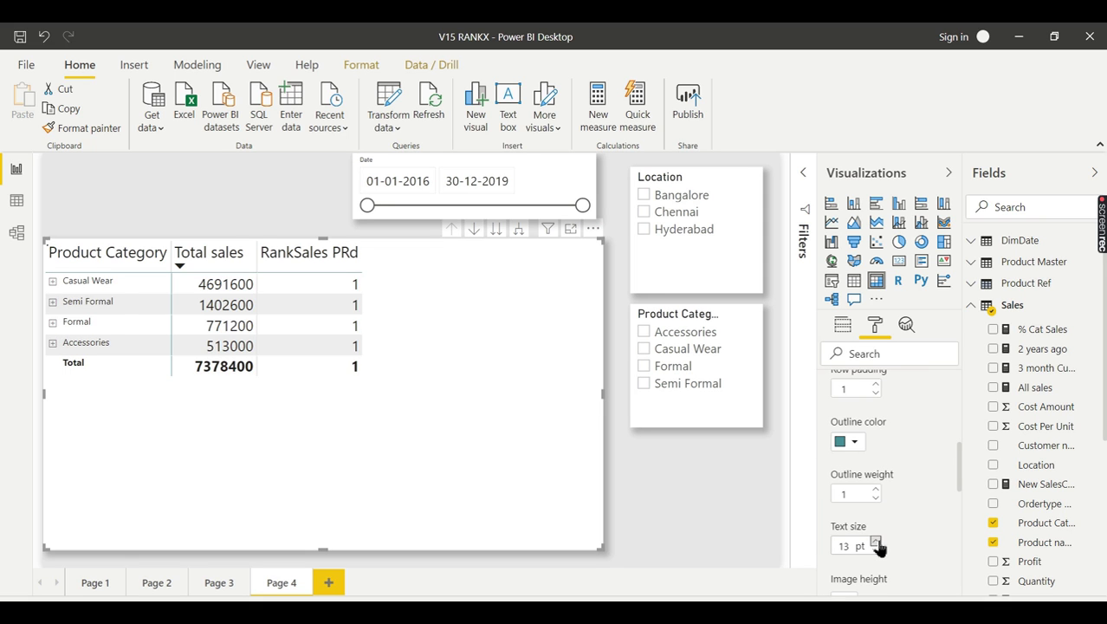
left_click(876, 540)
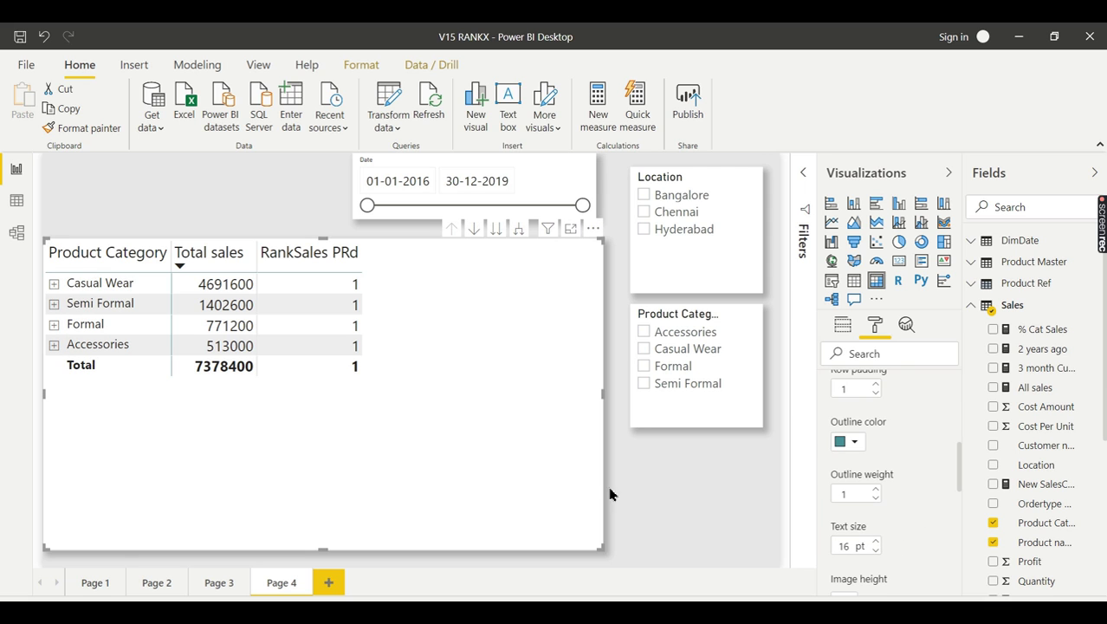
scroll(894, 440, "up", 3)
scroll(894, 440, "up", 3)
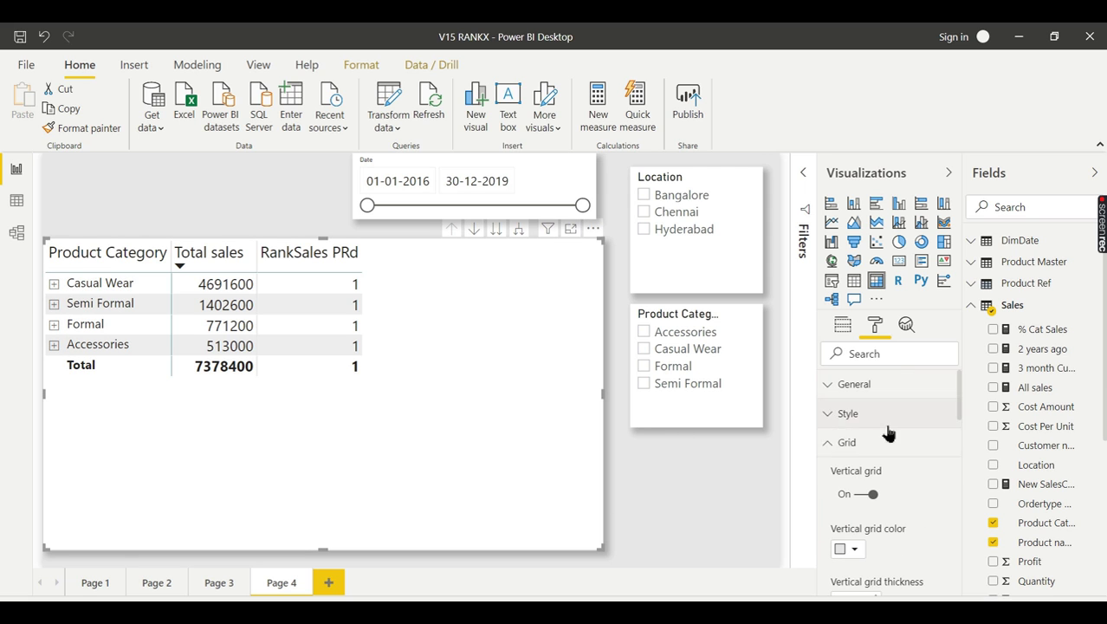
left_click(837, 444)
- Expand the Casual Wear, Semi Formal and Formal rows in the matrix to list their products
left_click(53, 285)
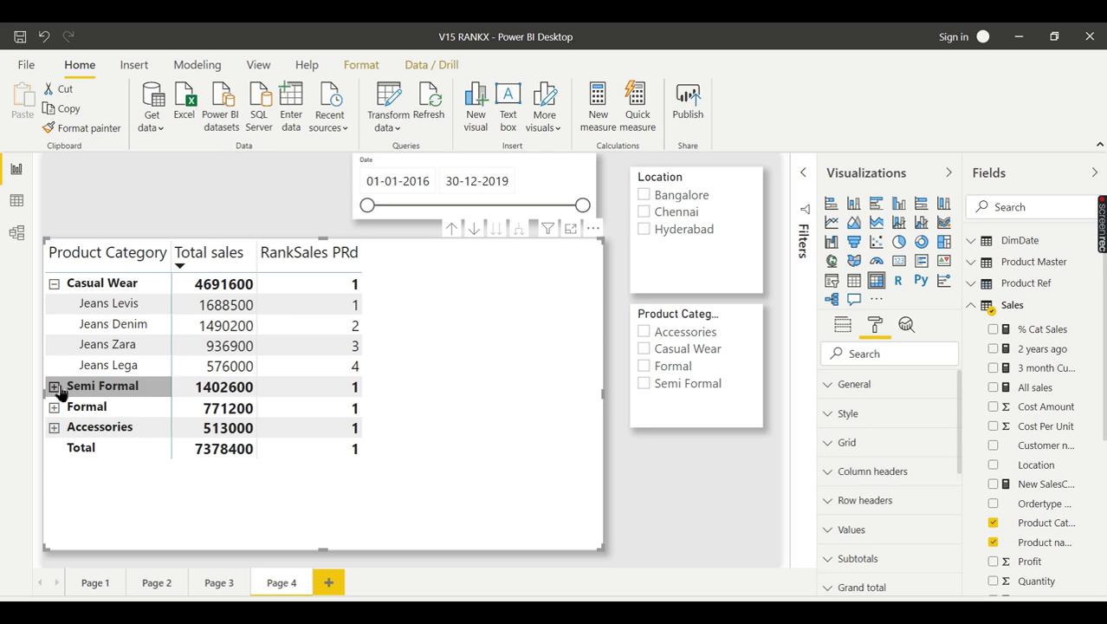
left_click(53, 387)
left_click(53, 448)
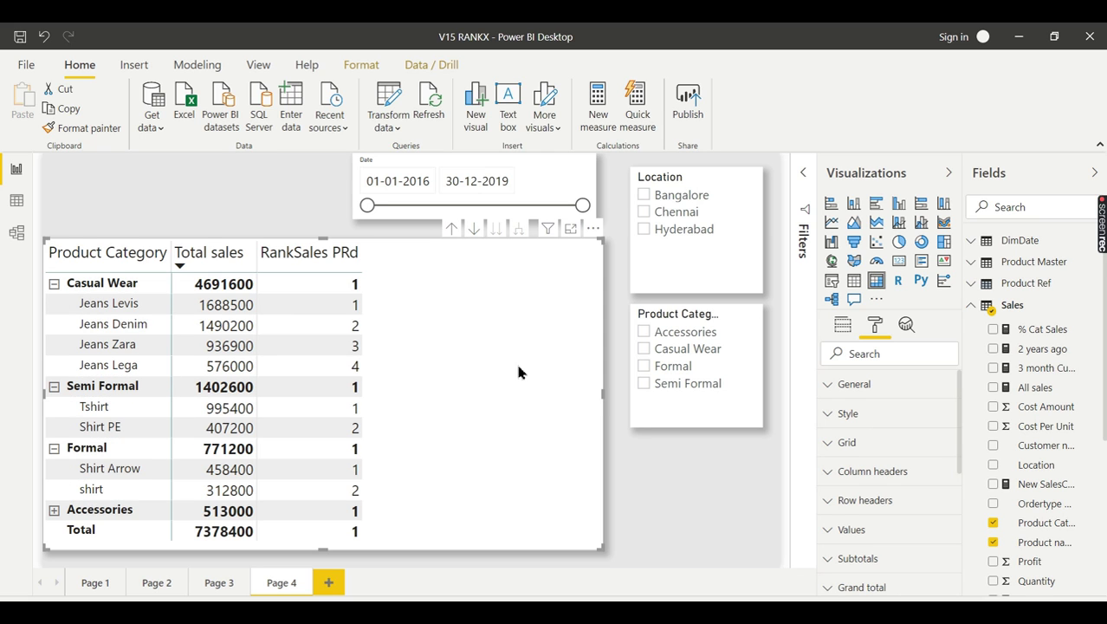
- Remove Product Category from the matrix rows and undo the removal
left_click(844, 324)
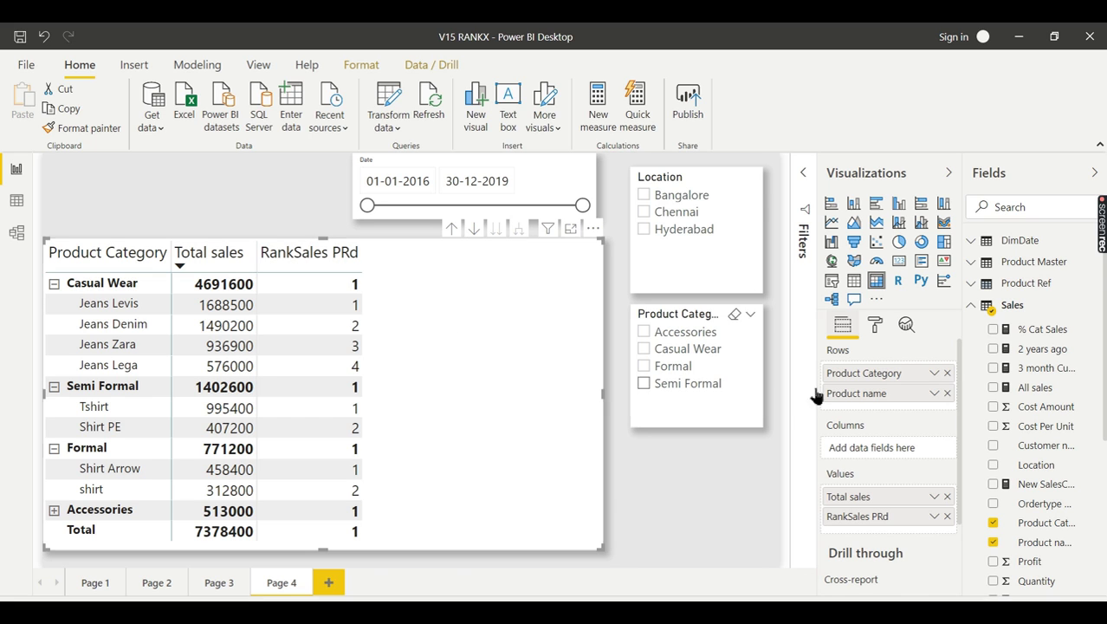
left_click(948, 374)
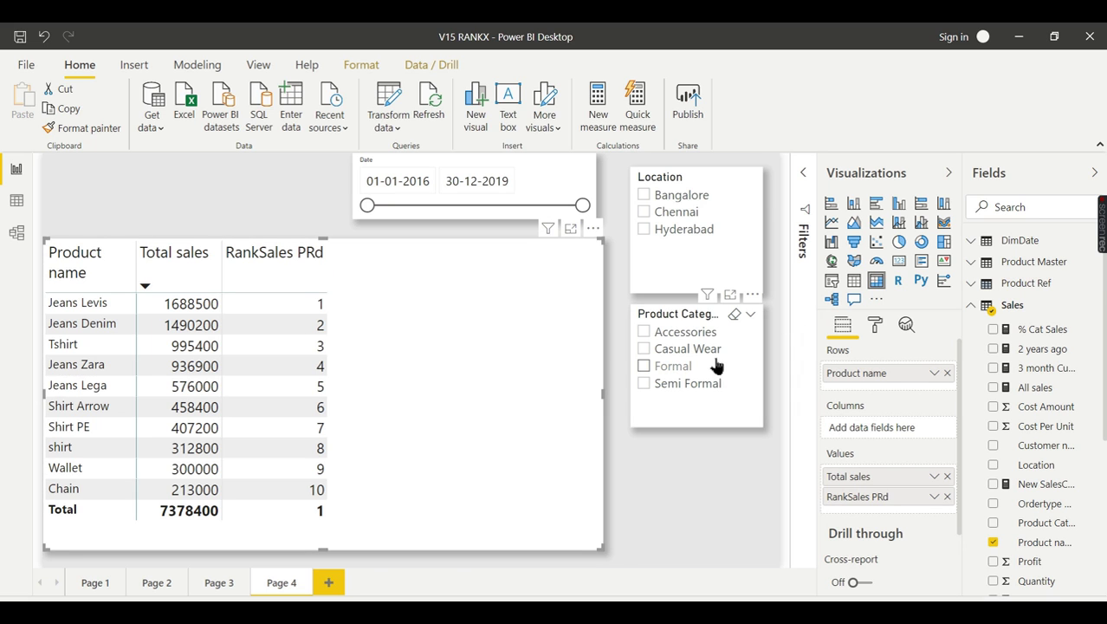
key("ctrl+z")
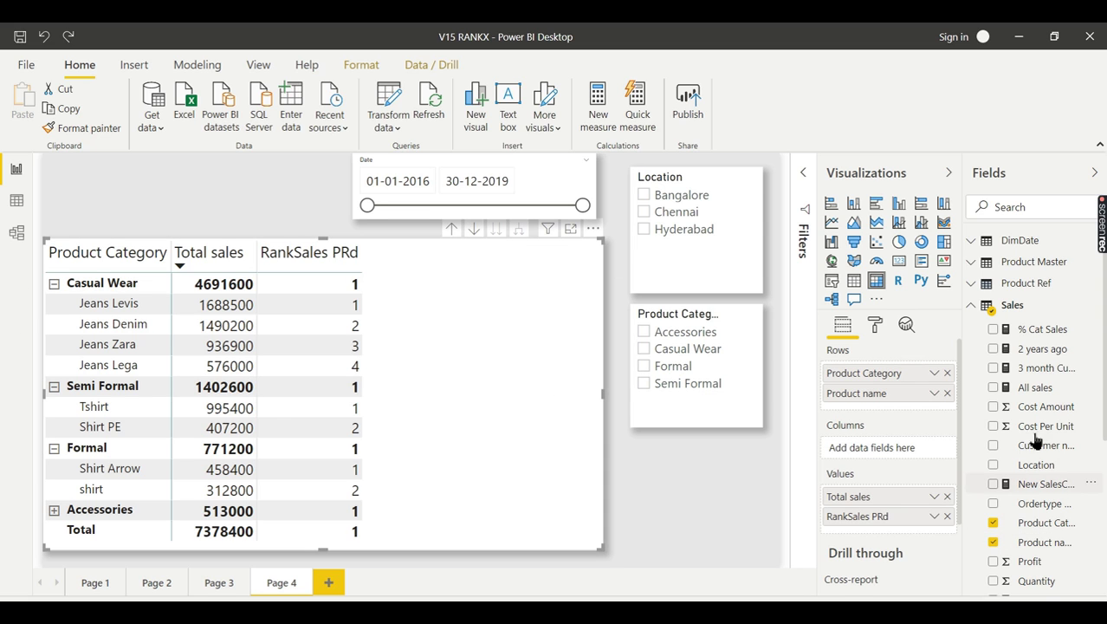
- Copy the whole RankSales PRd formula and paste it into a new measure in the Sales table
scroll(1047, 433, "down", 4)
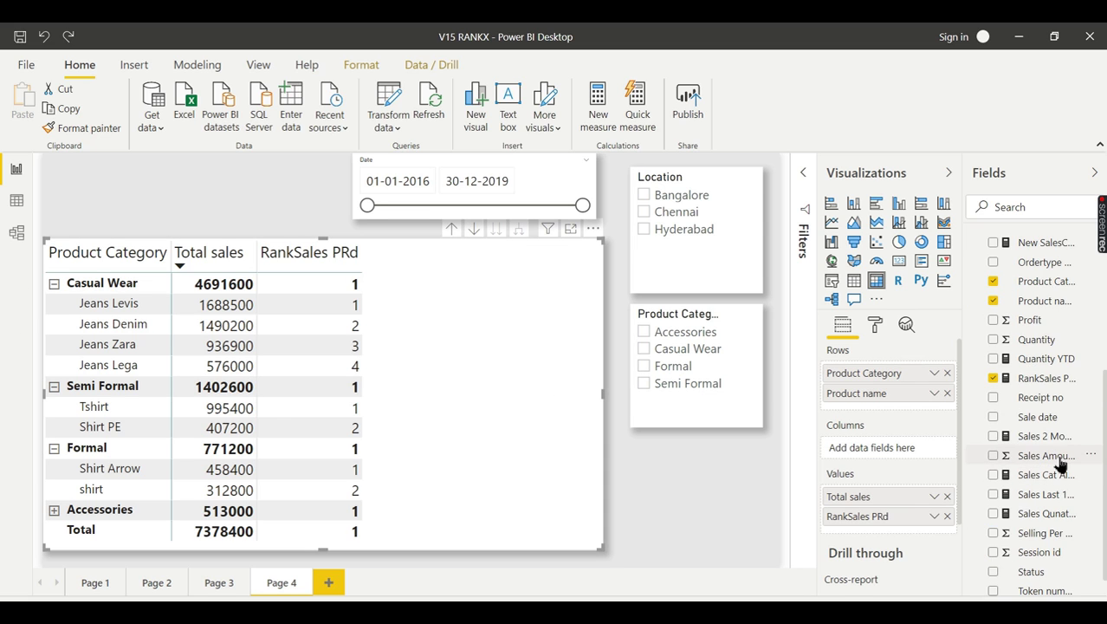
left_click(1046, 378)
left_click_drag(213, 202, 102, 157)
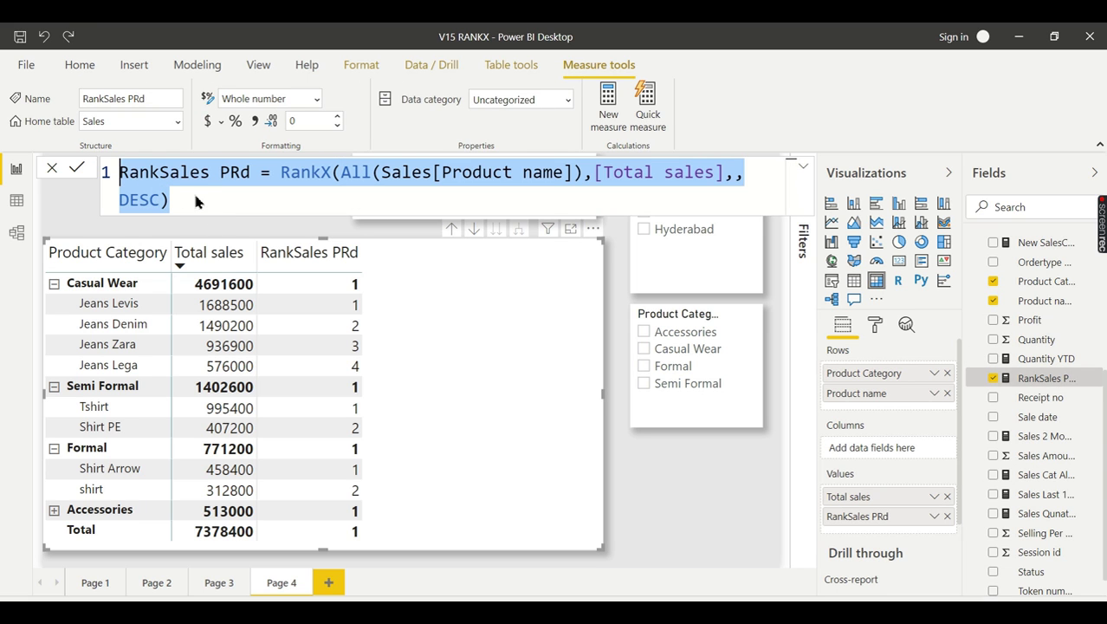
left_click(375, 146)
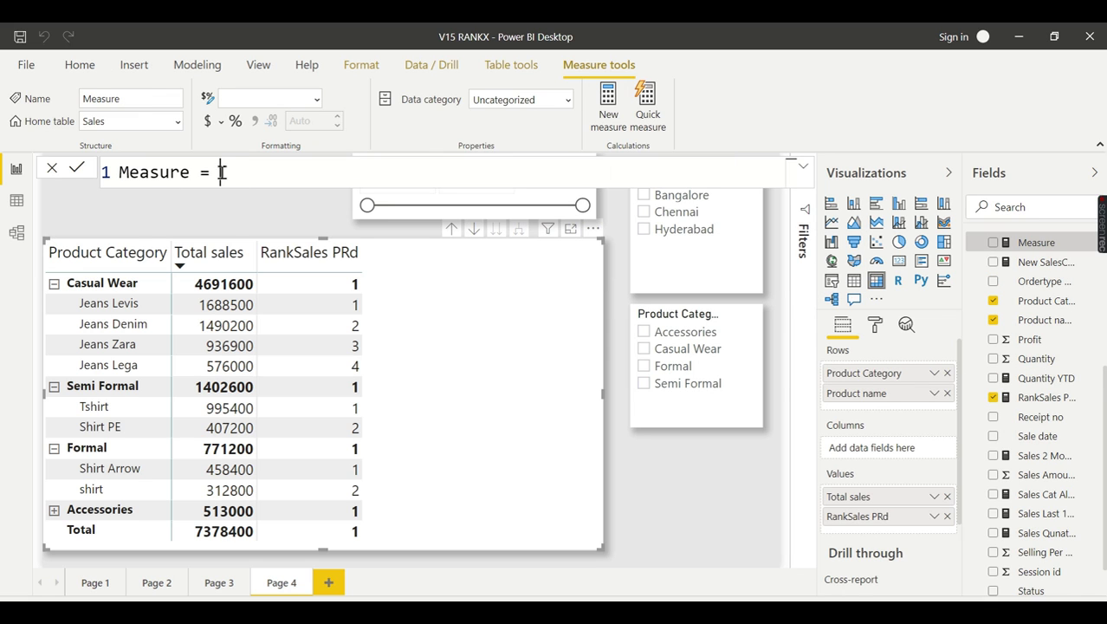
key("ctrl+a")
type("RankSales PRd = RankX(All(Sales[Product name]),[Total sales],,DESC)")
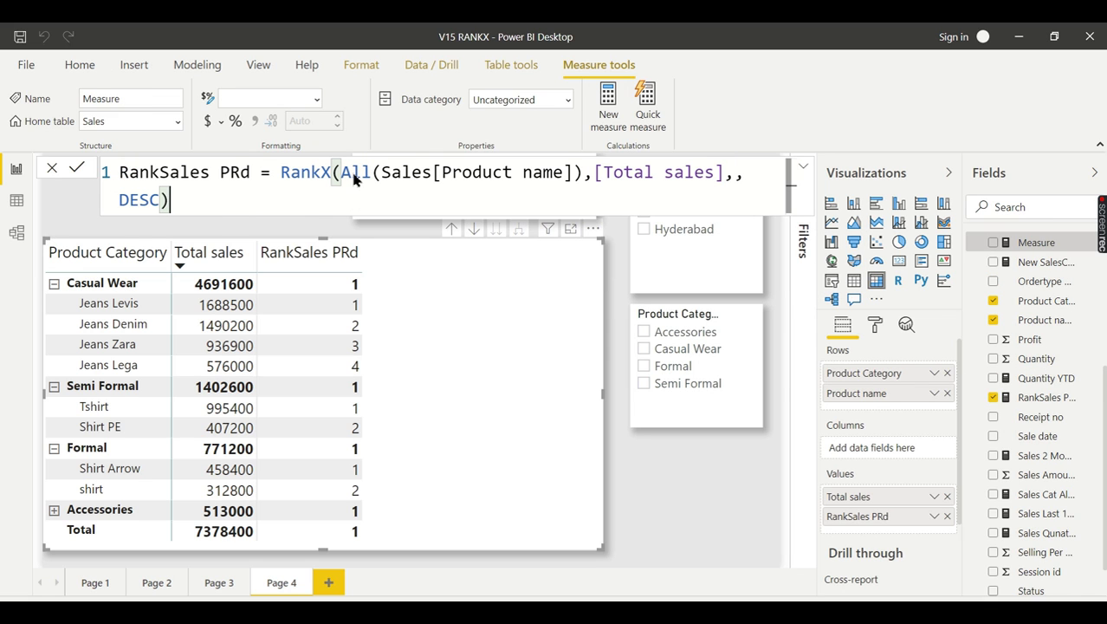
- Rename the copied measure in its formula as RankSales PRdcat and change the All argument to Sales[Product Category]
key("Left")
type("cat")
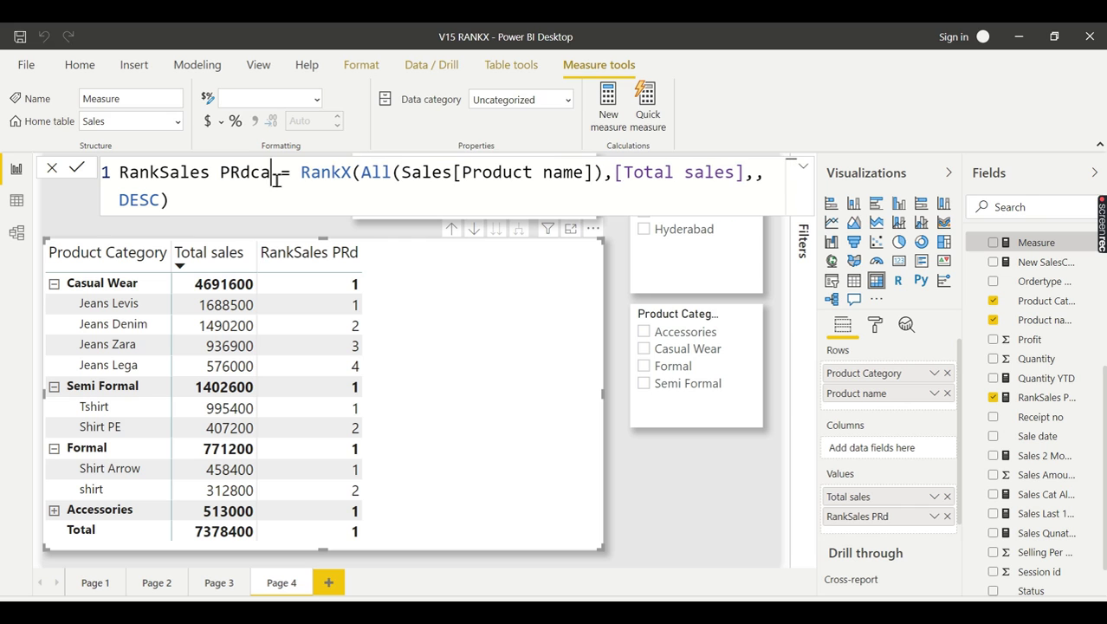
left_click_drag(597, 177, 555, 178)
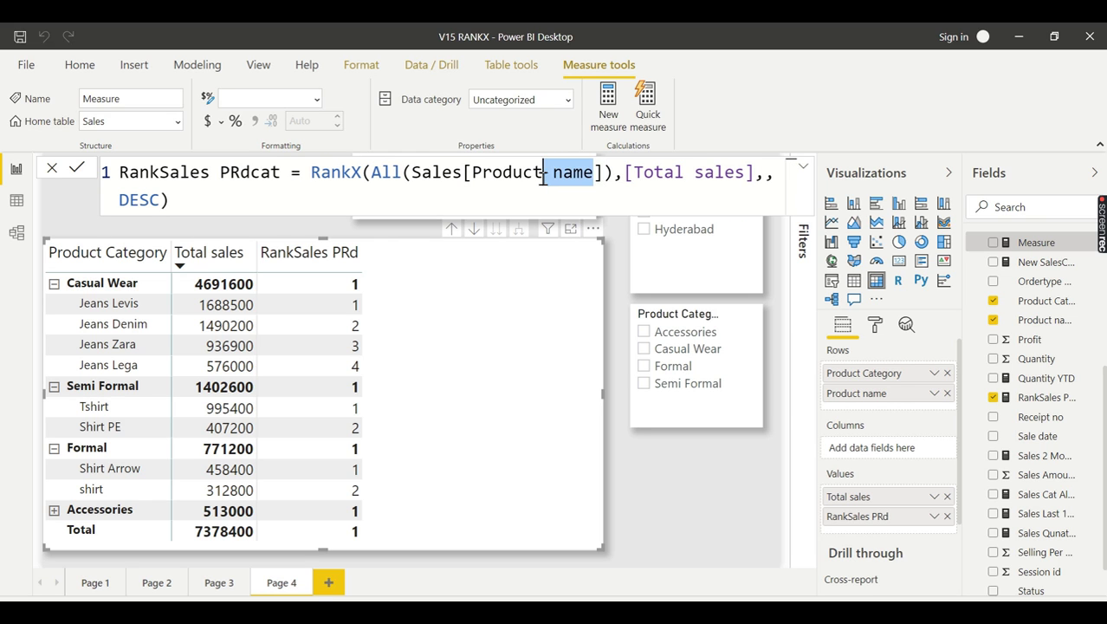
type("cat")
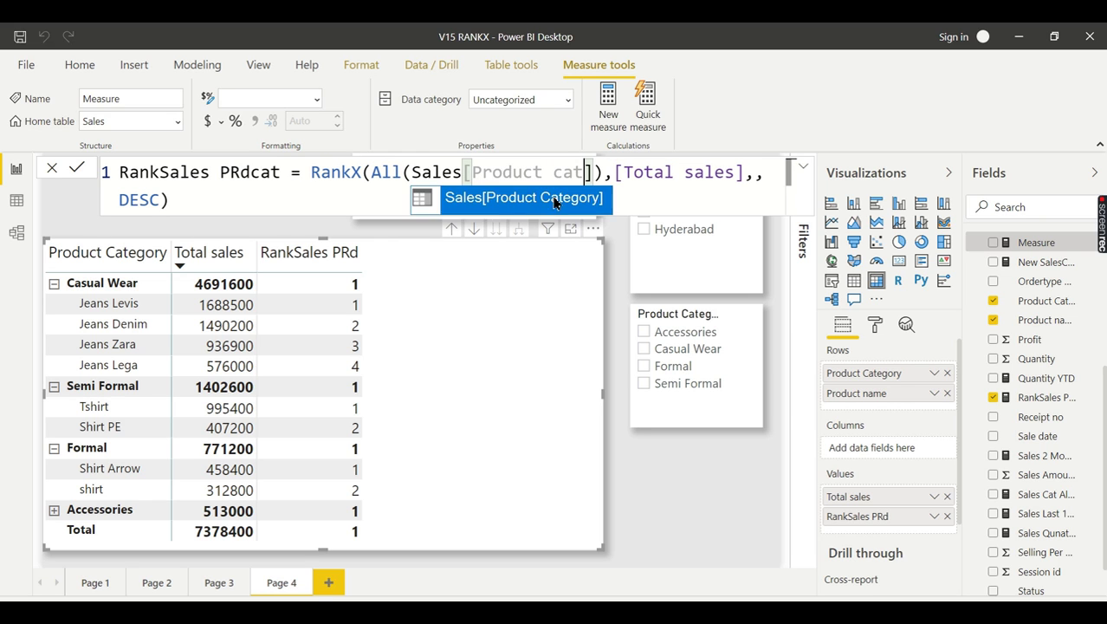
key("Tab")
left_click(401, 203)
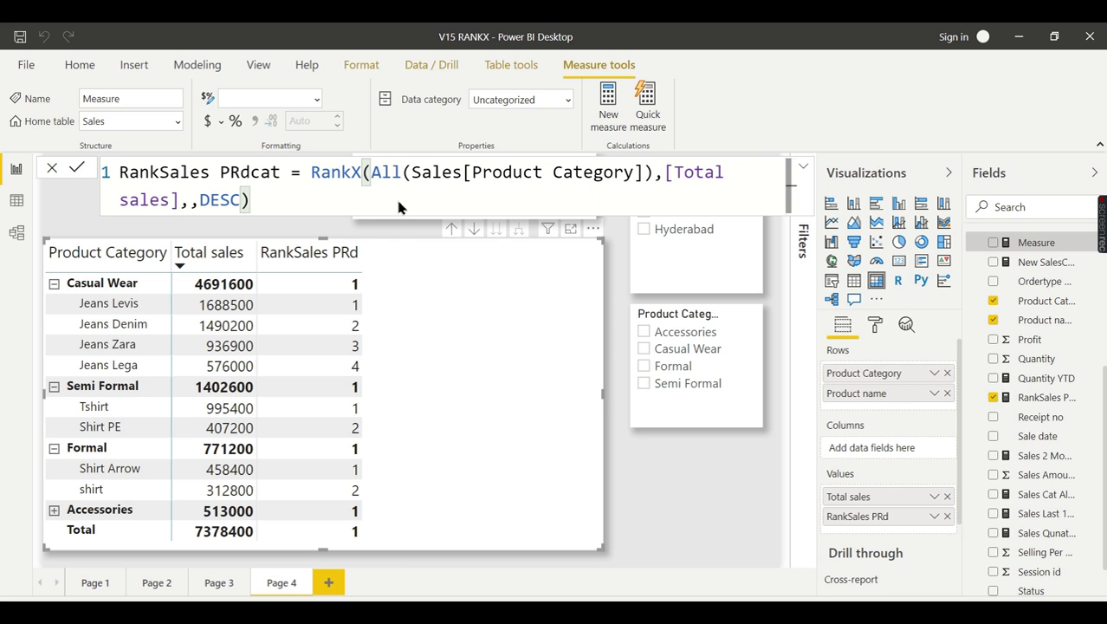
- Commit the RankSales PRdcat measure and add it to the matrix values
key("Return")
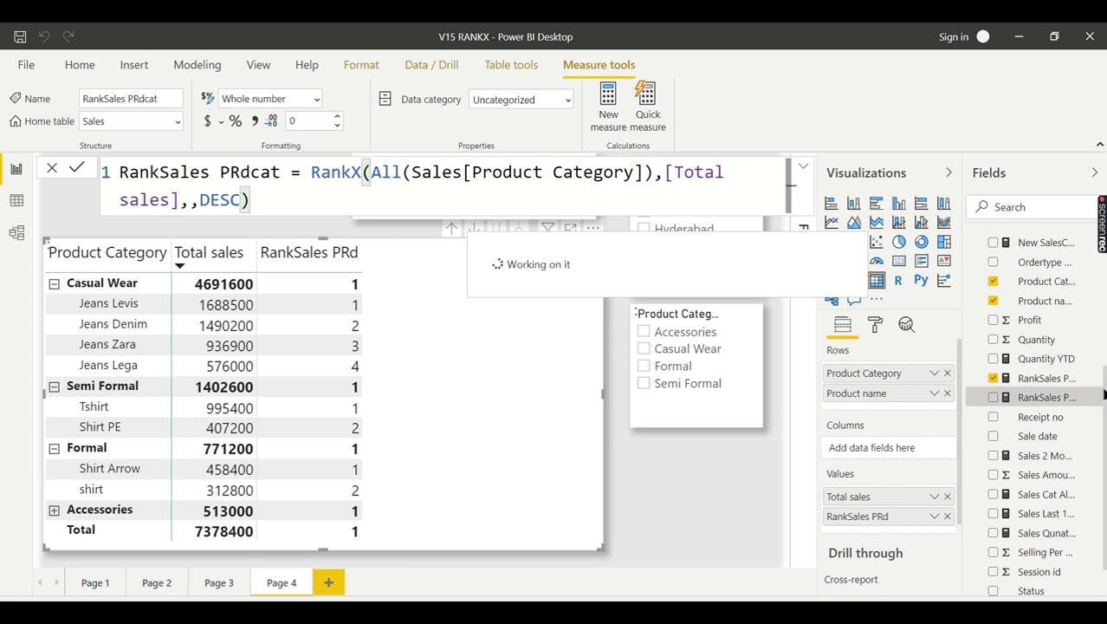
left_click(994, 397)
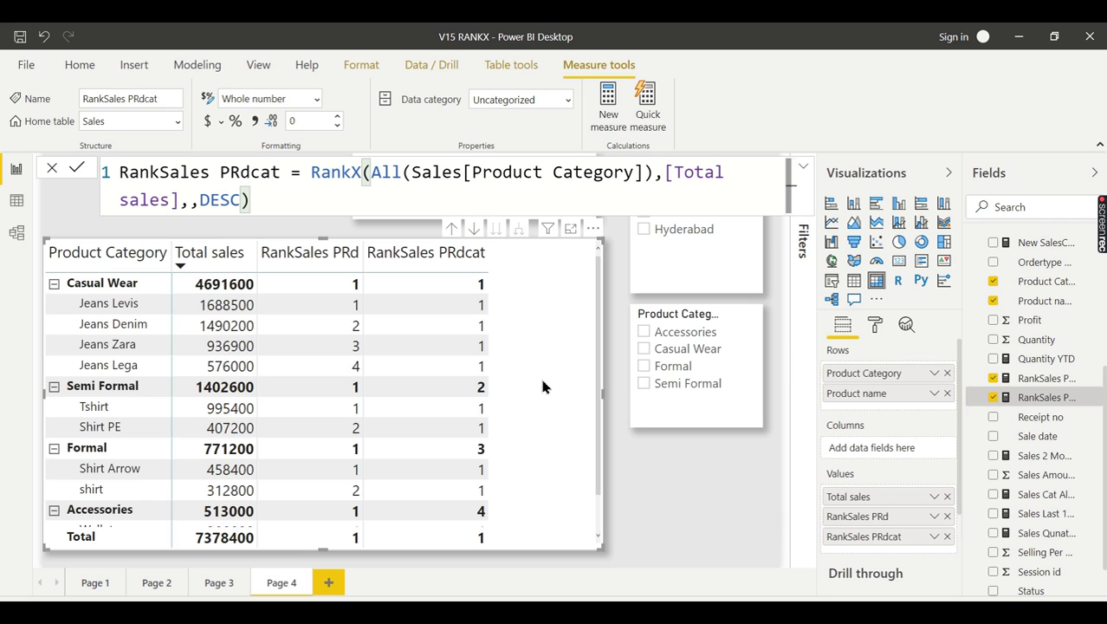
scroll(556, 382, "down", 1)
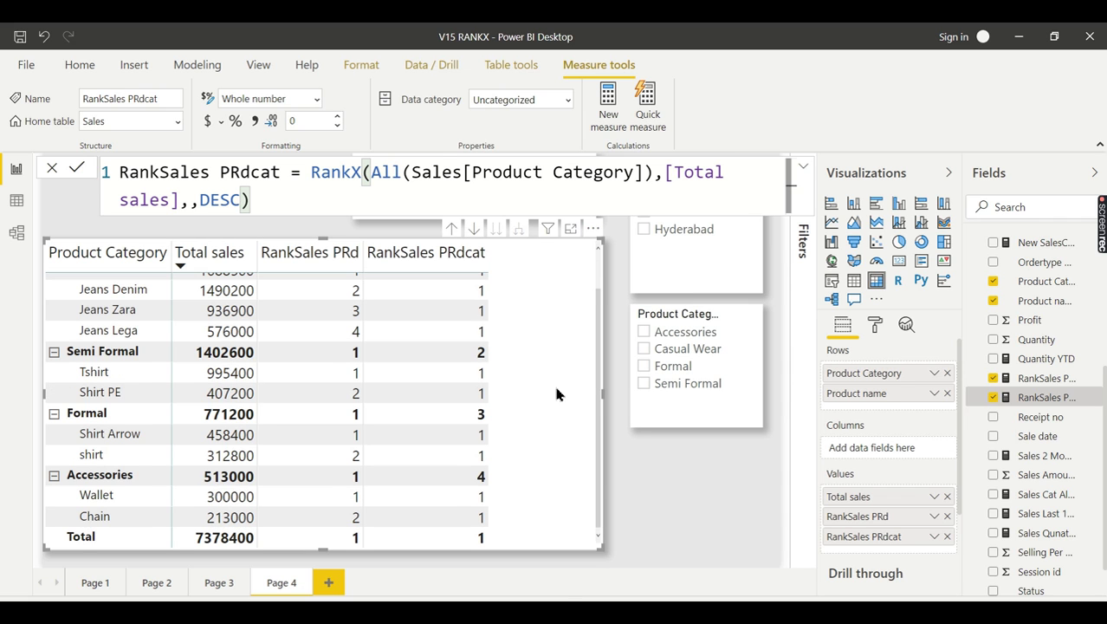
scroll(538, 372, "up", 1)
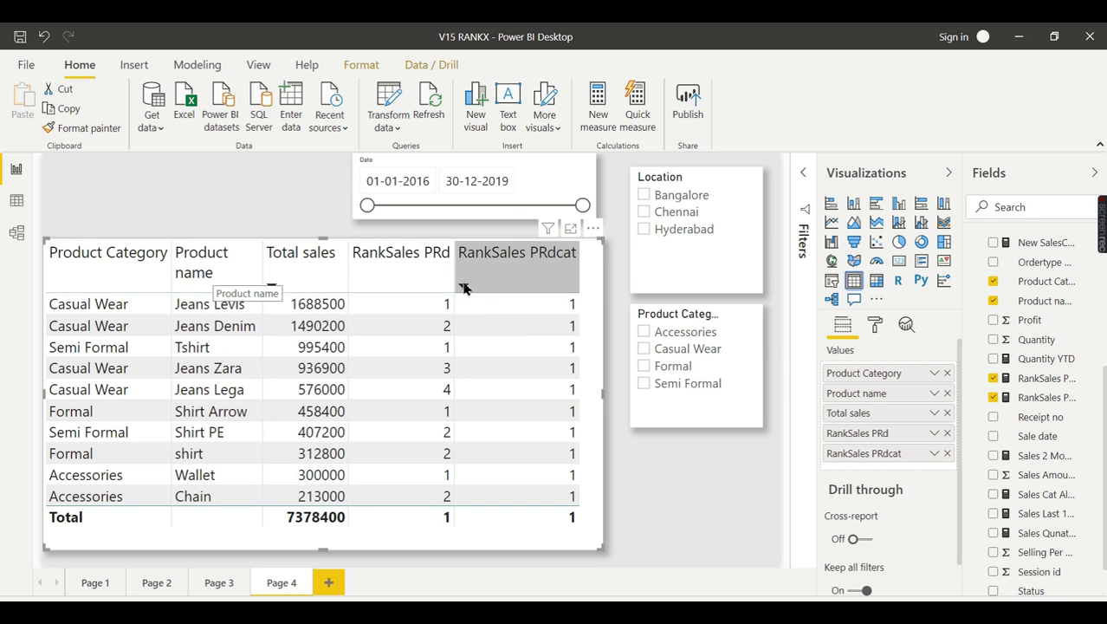
- Review the RankSales PRd formula and open the RankSales PRdcat formula for editing
left_click(1042, 379)
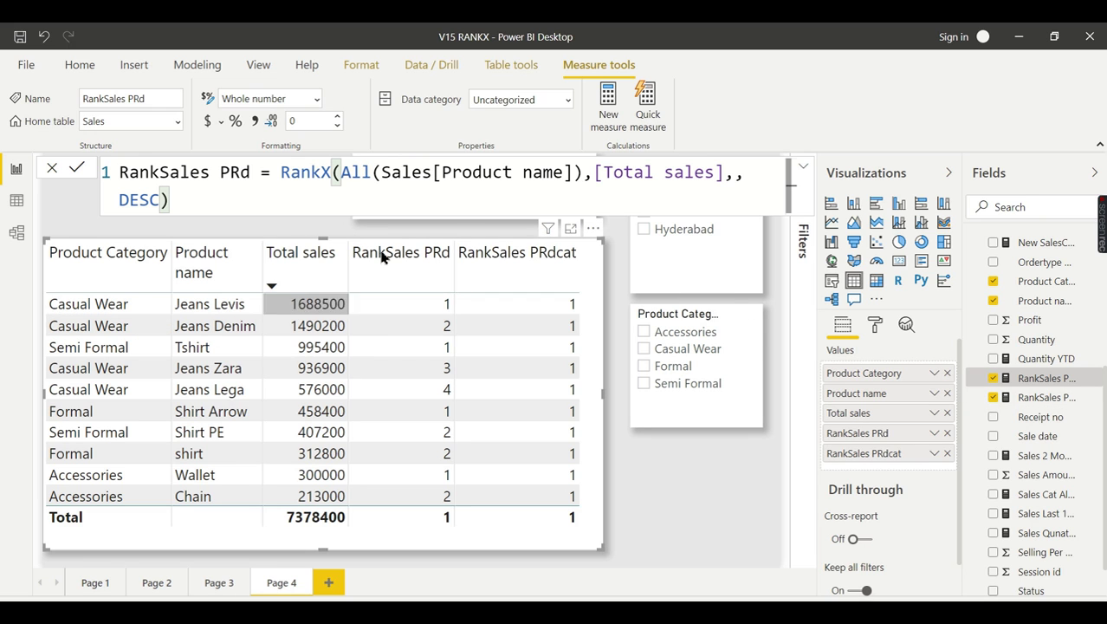
left_click(1033, 398)
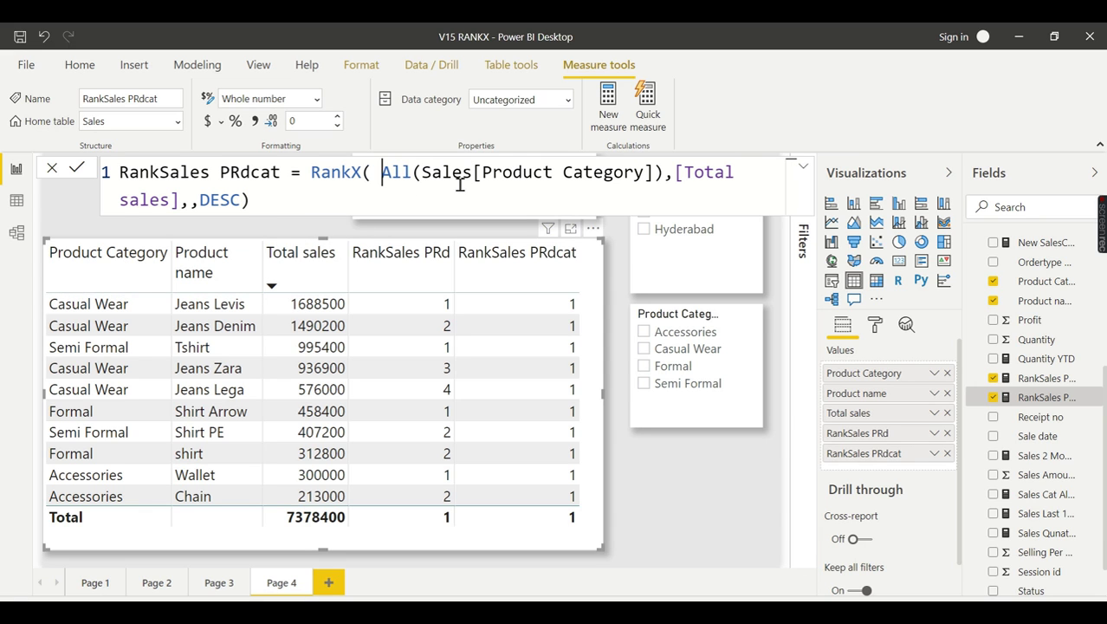
- Try to insert CROSSJOIN with All(Sales[Product name]) in front of the existing All argument in the RankSales PRdcat formula
type("cross")
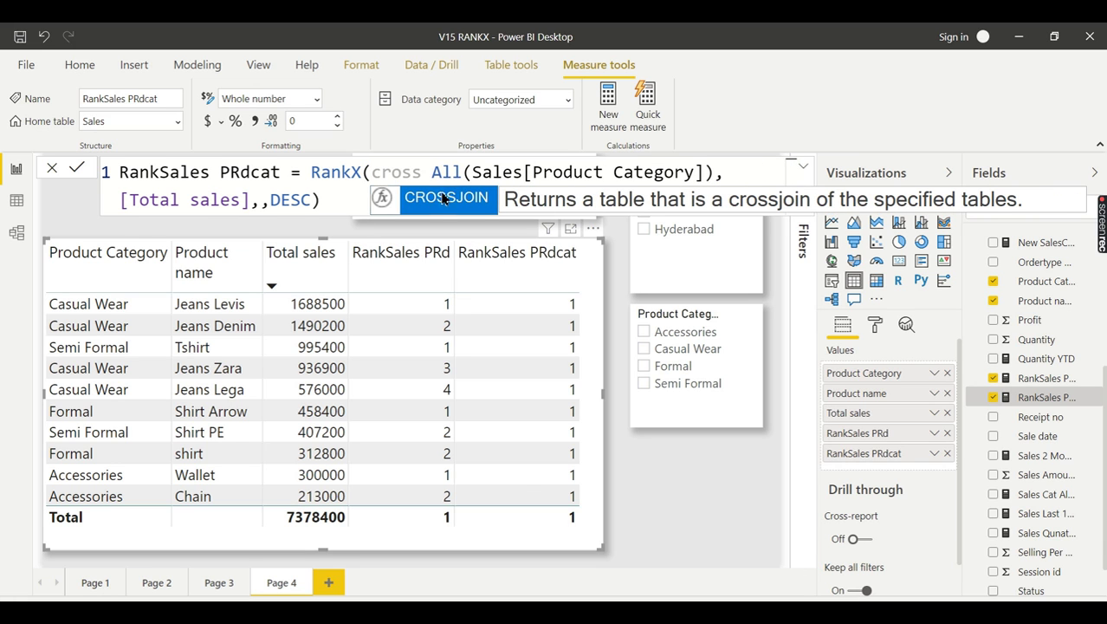
left_click(445, 199)
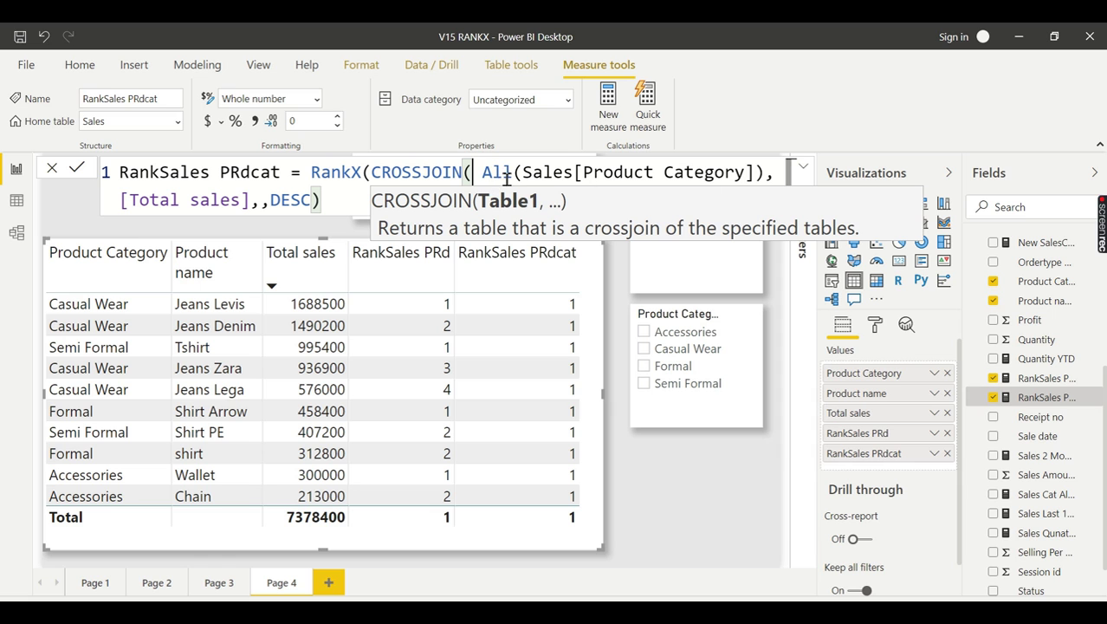
type("All")
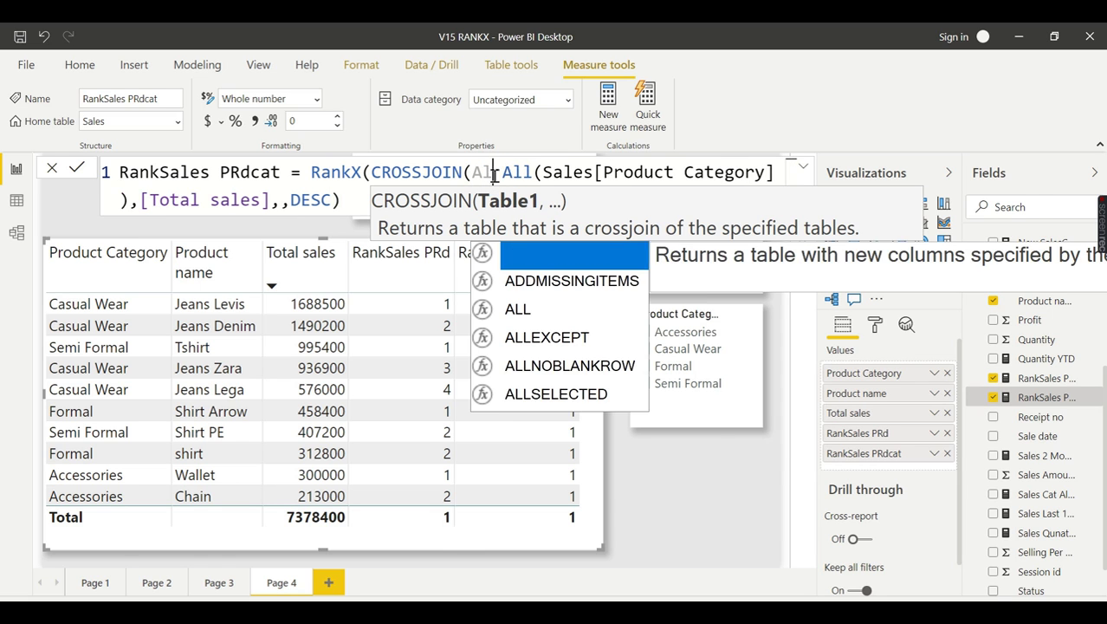
type("( ")
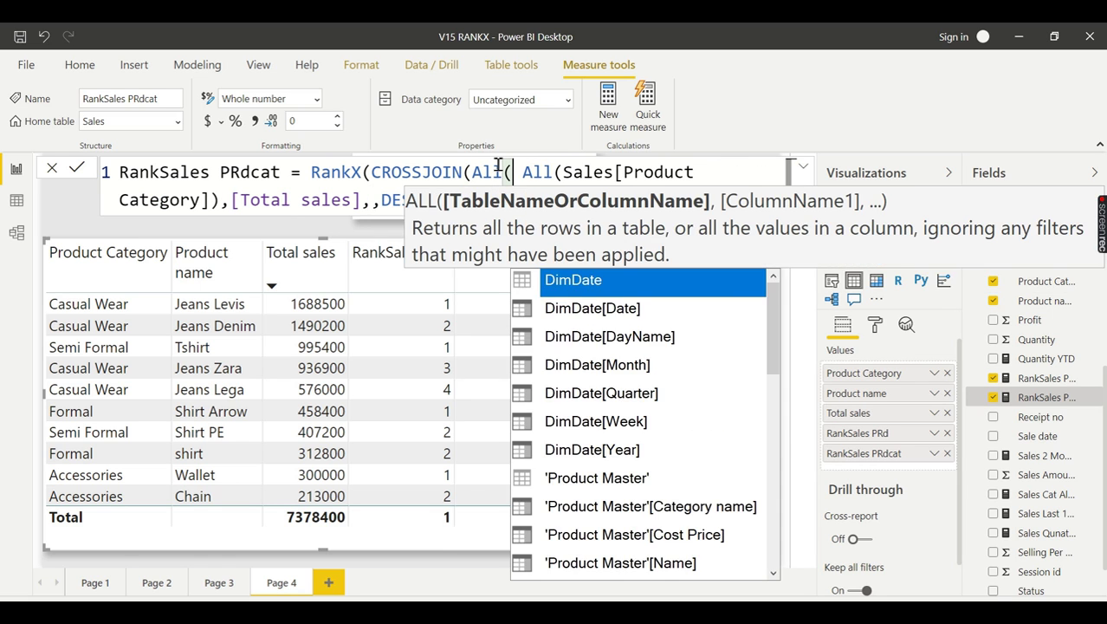
type("Prod")
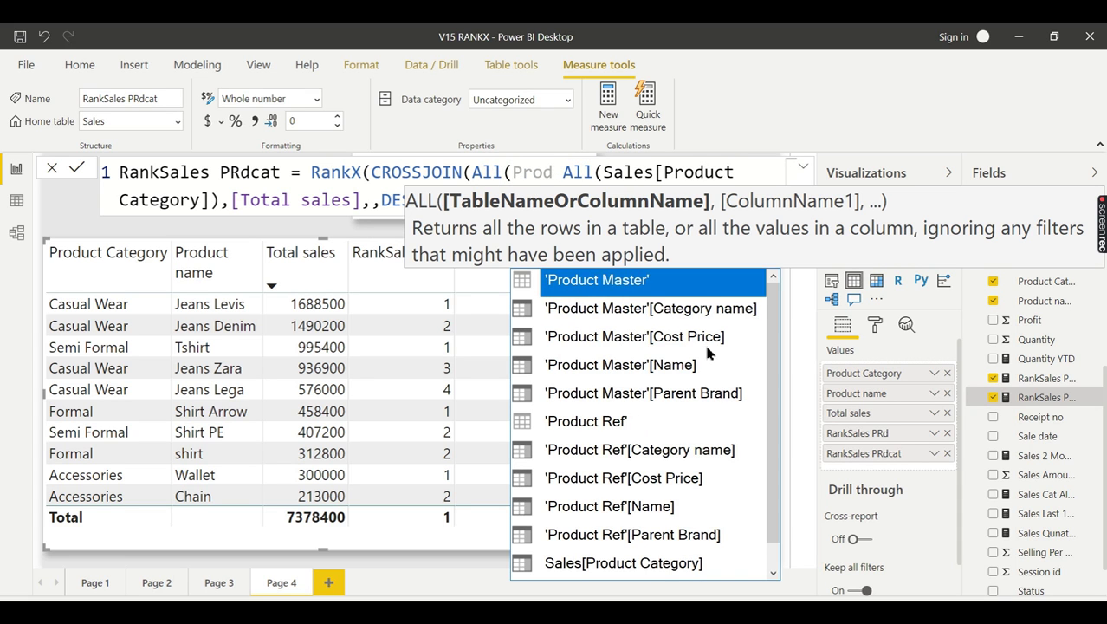
scroll(693, 402, "down", 1)
key("Up")
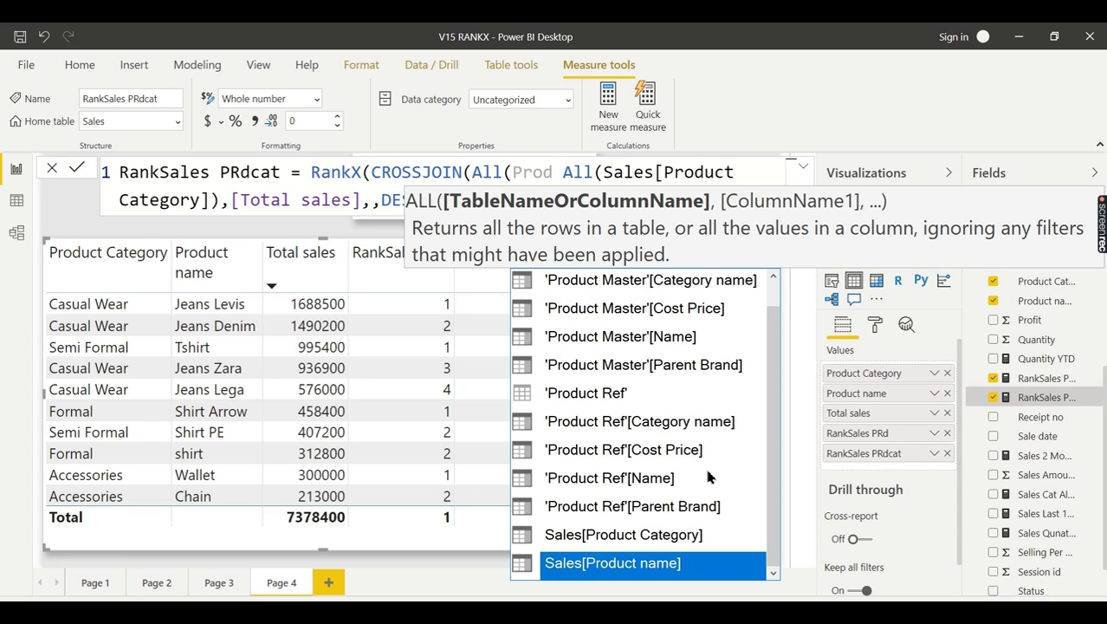
left_click(590, 564)
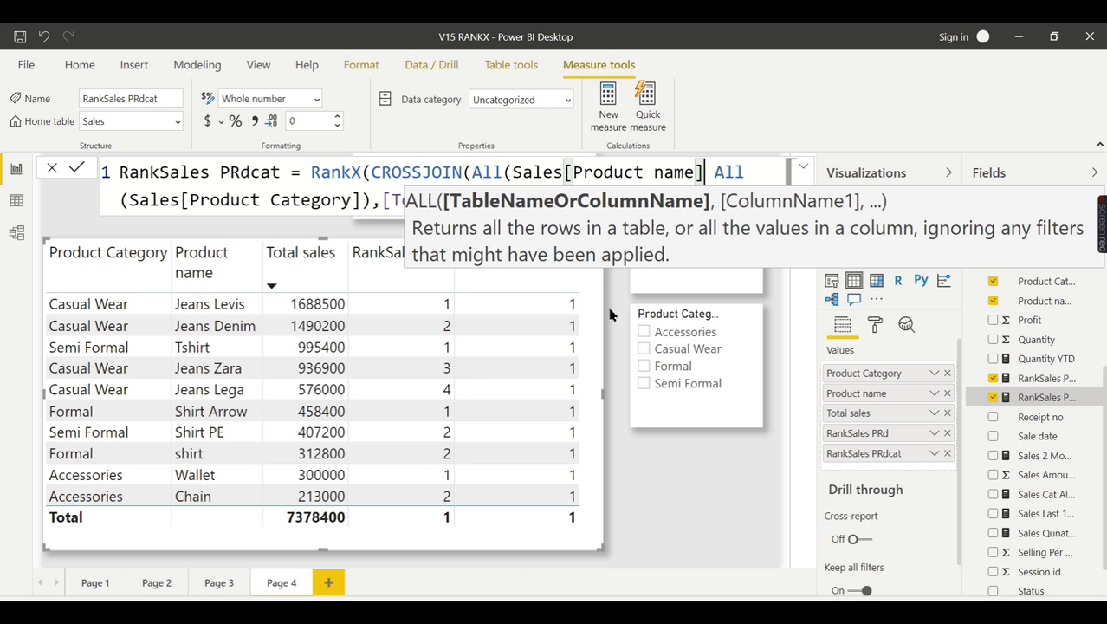
type(")")
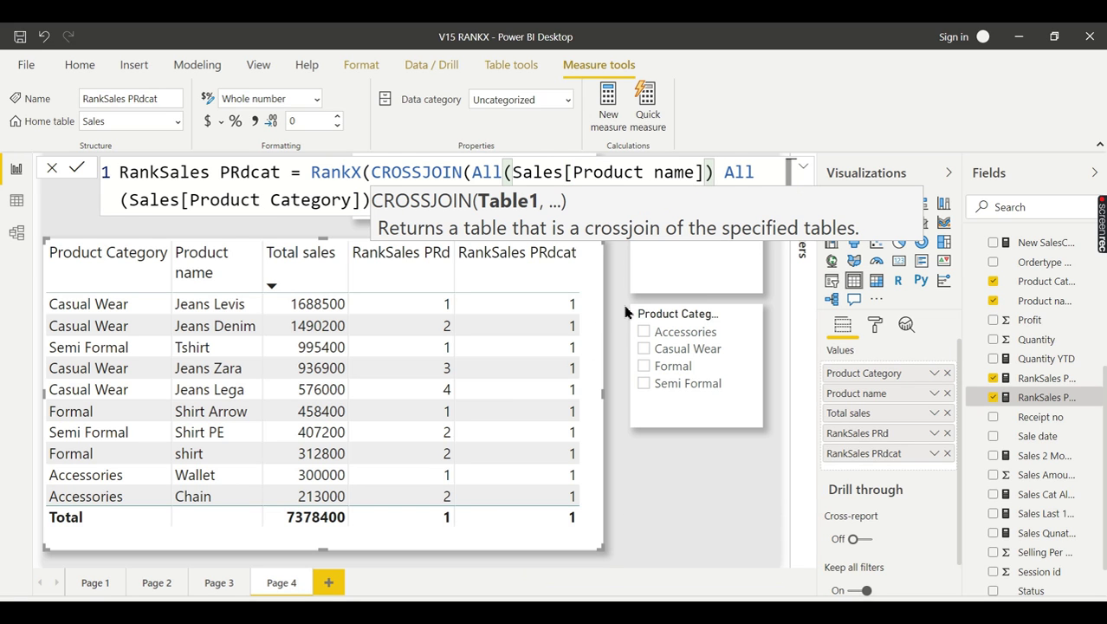
type(",")
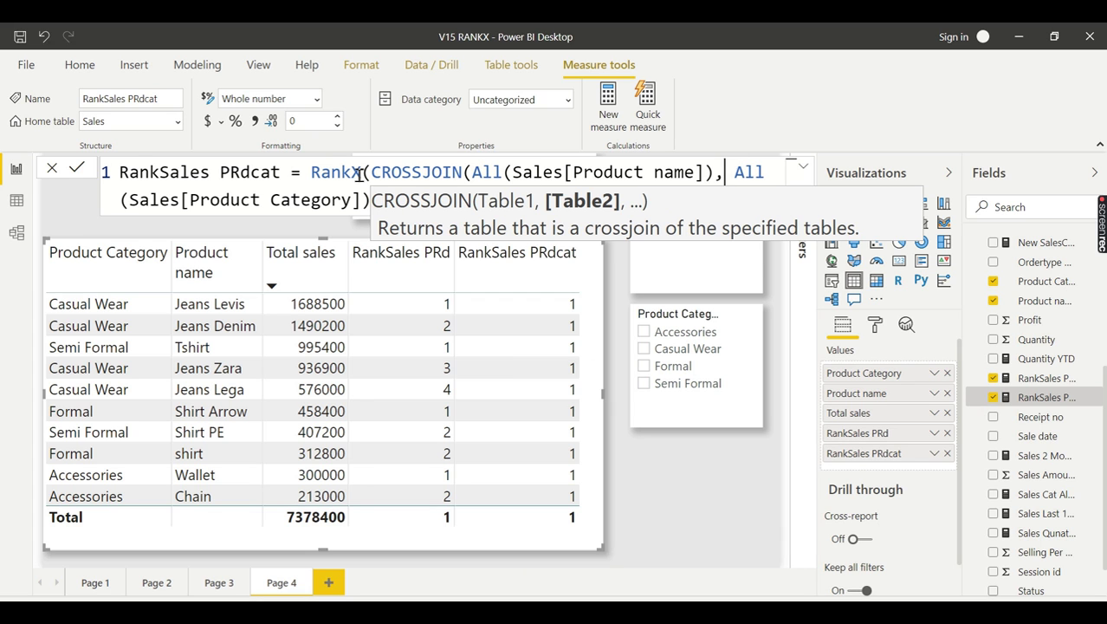
- Clear everything inside RankX in the RankSales PRdcat formula and enter CROSSJOIN with All(Sales[Product name]) as its first table
left_click_drag(375, 174, 584, 200)
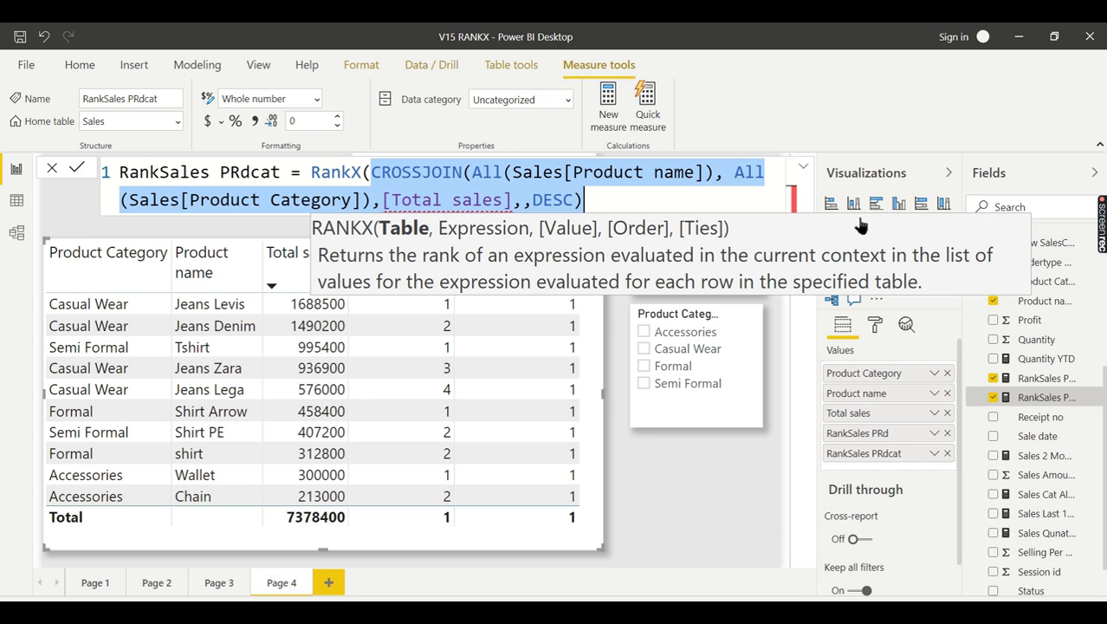
key("BackSpace")
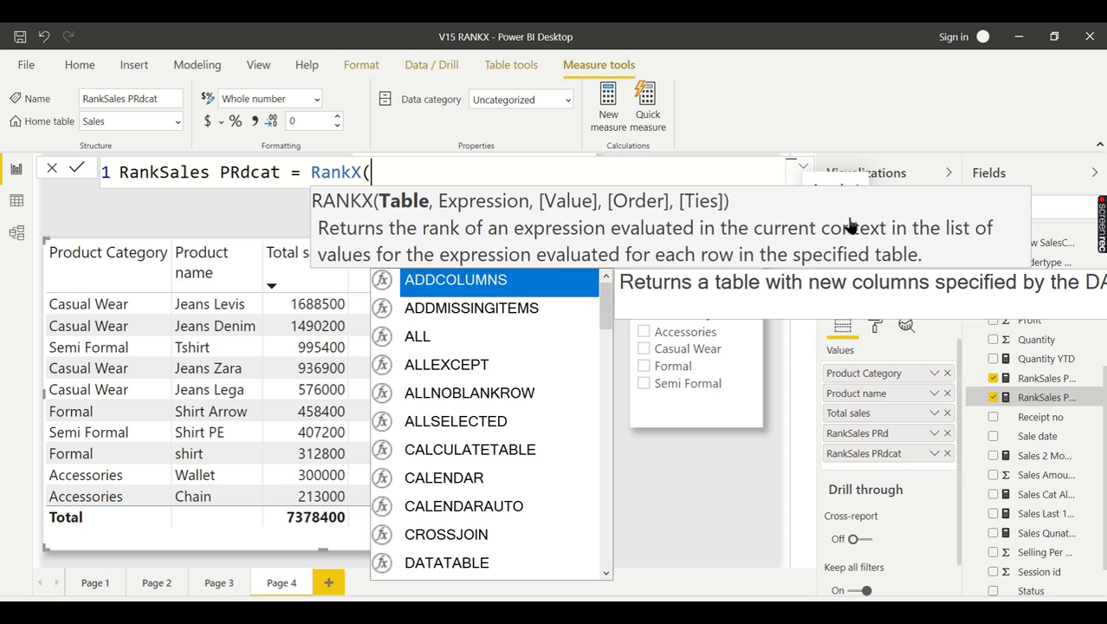
type("cr")
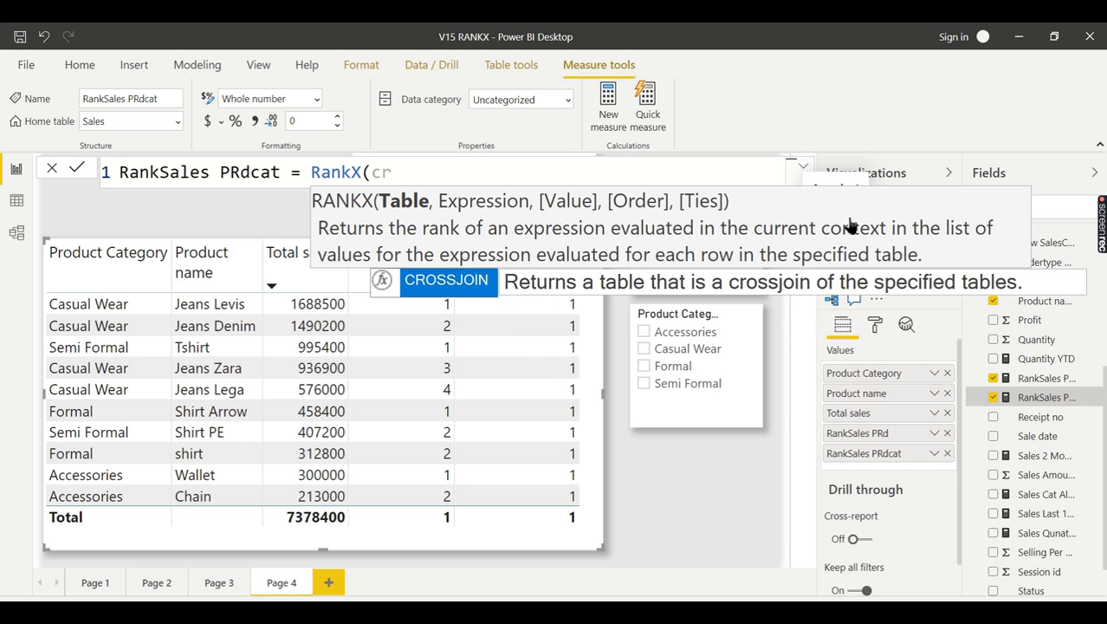
left_click(450, 286)
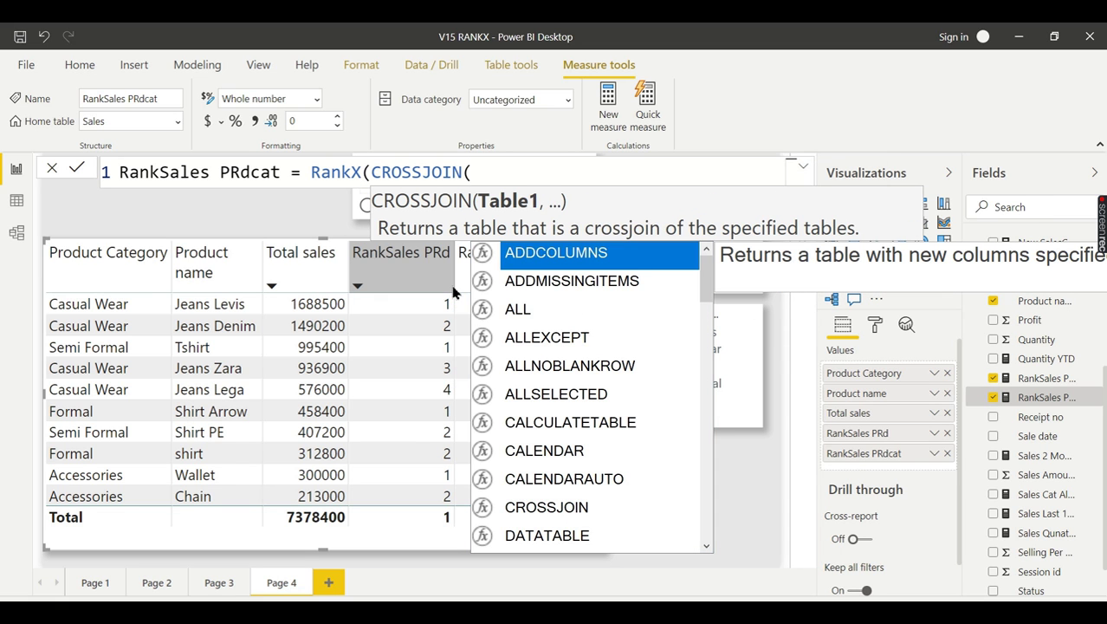
type("All")
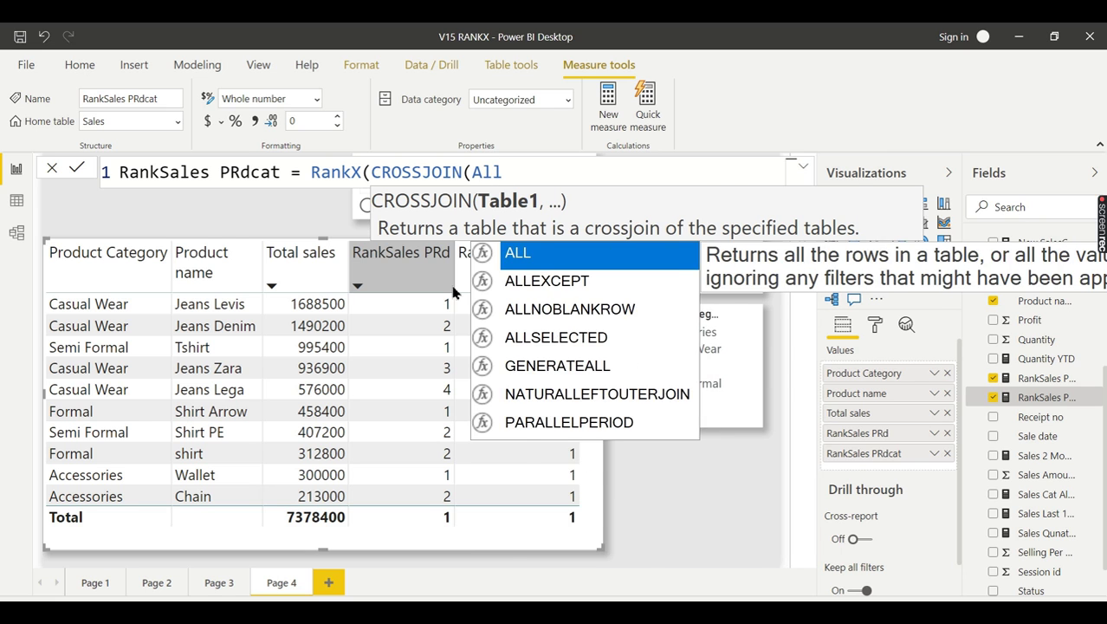
type("(")
scroll(690, 505, "down", 4)
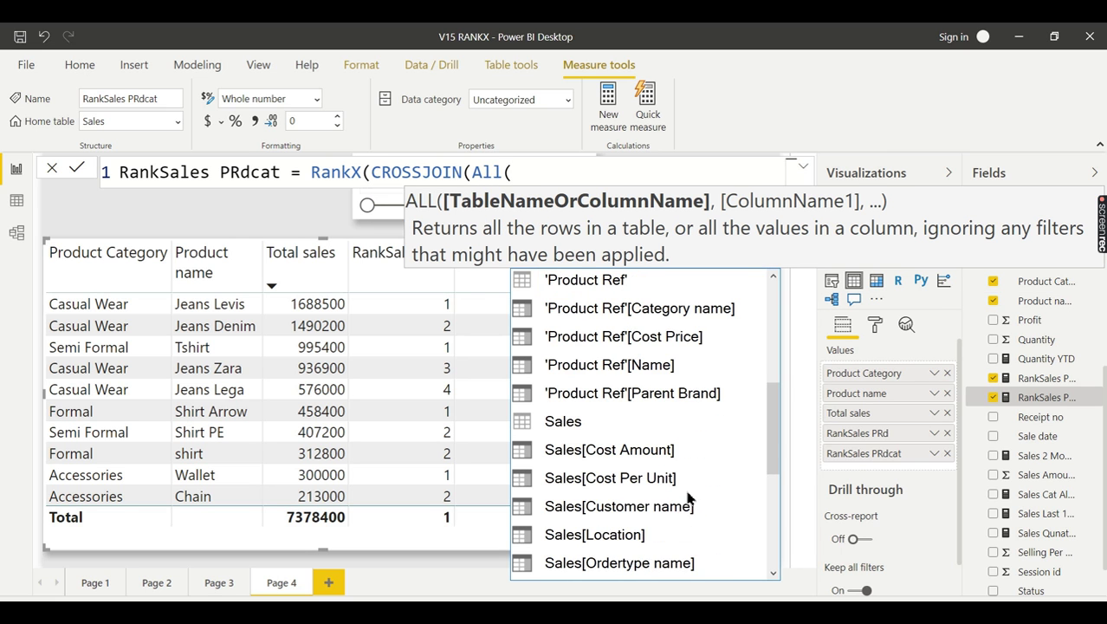
scroll(680, 505, "down", 2)
scroll(651, 474, "down", 1)
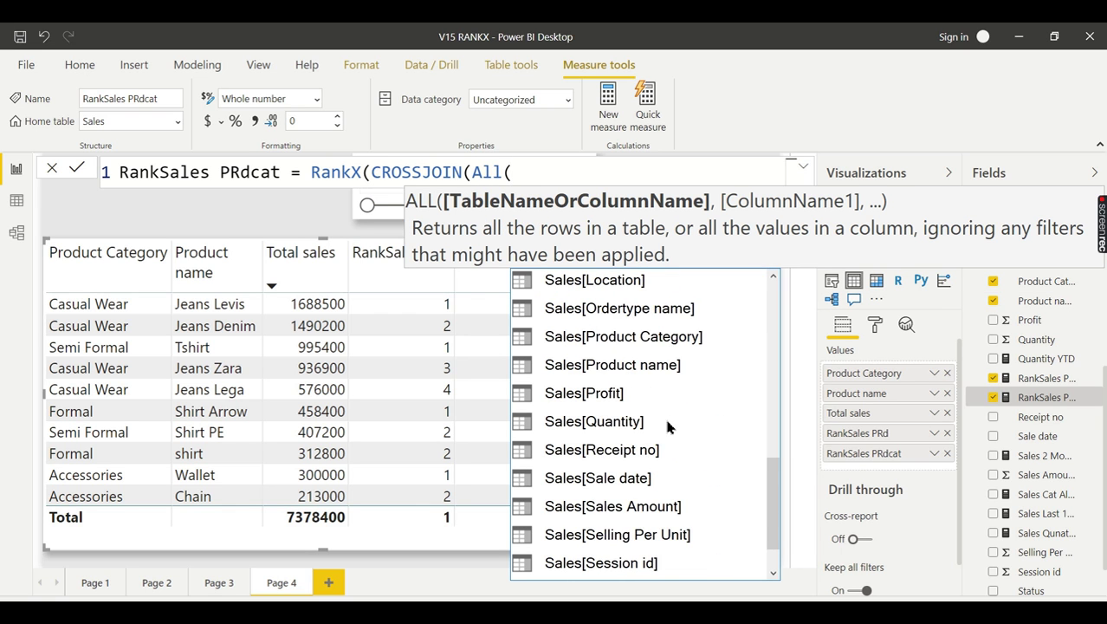
left_click(685, 365)
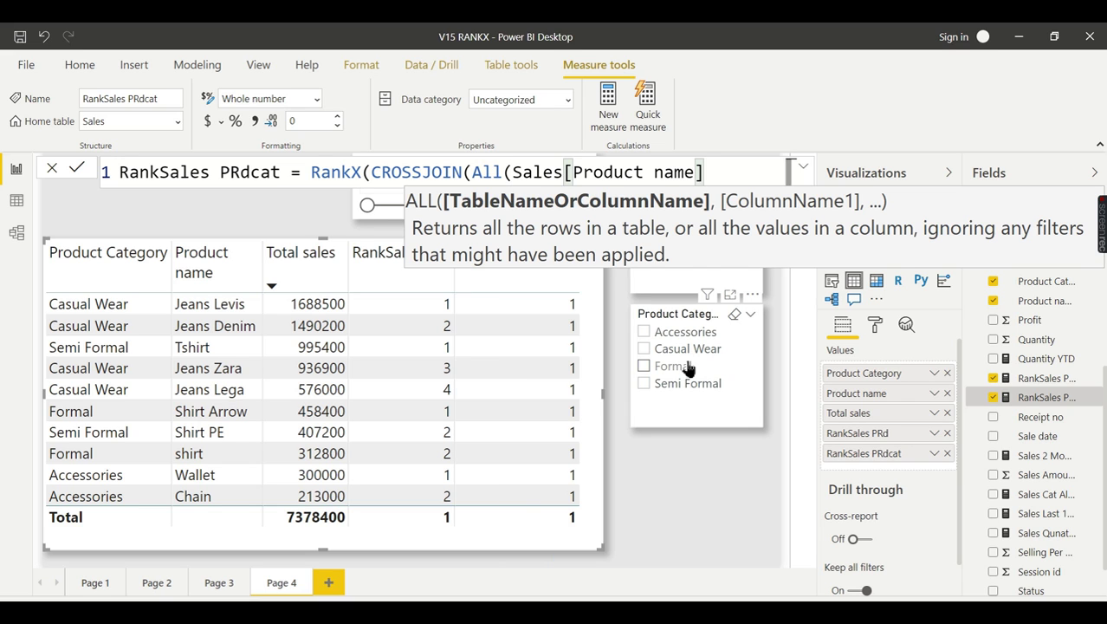
type("0")
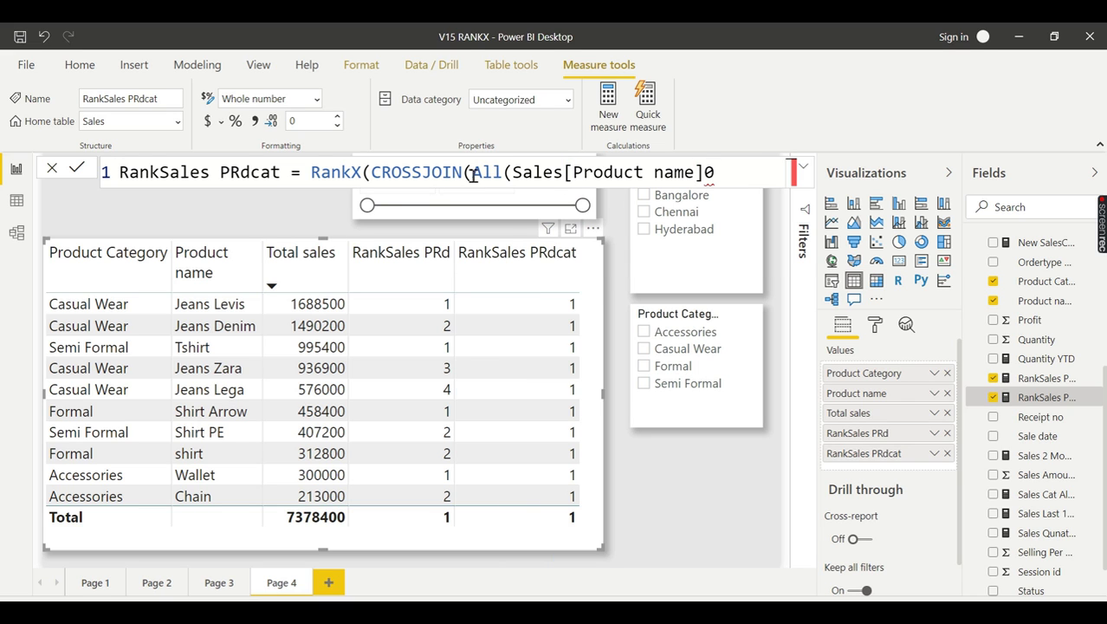
key("BackSpace")
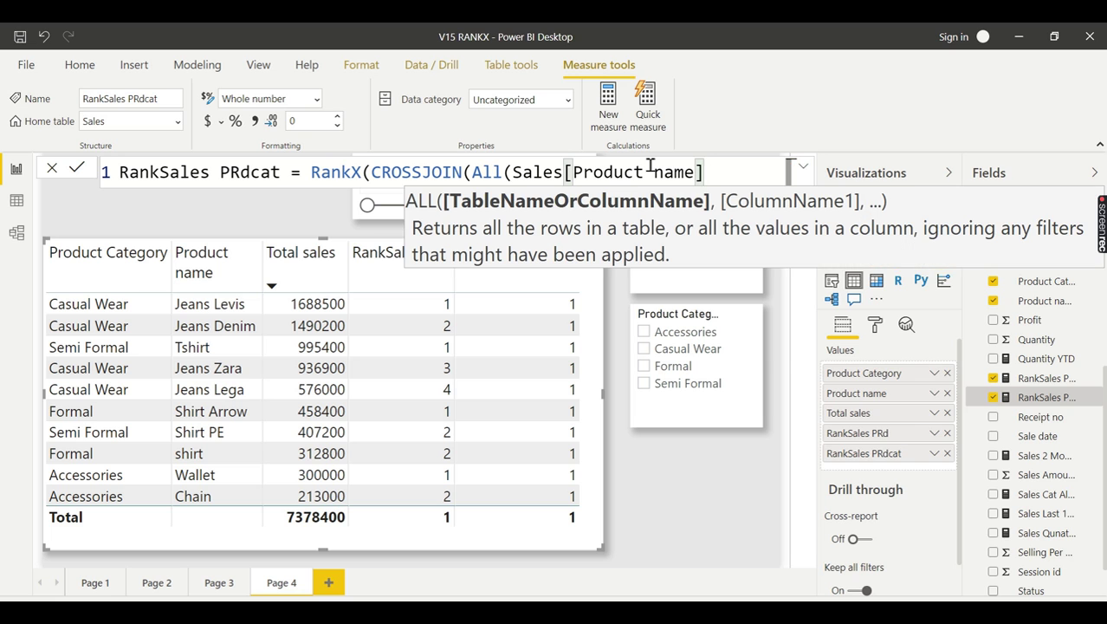
type(",")
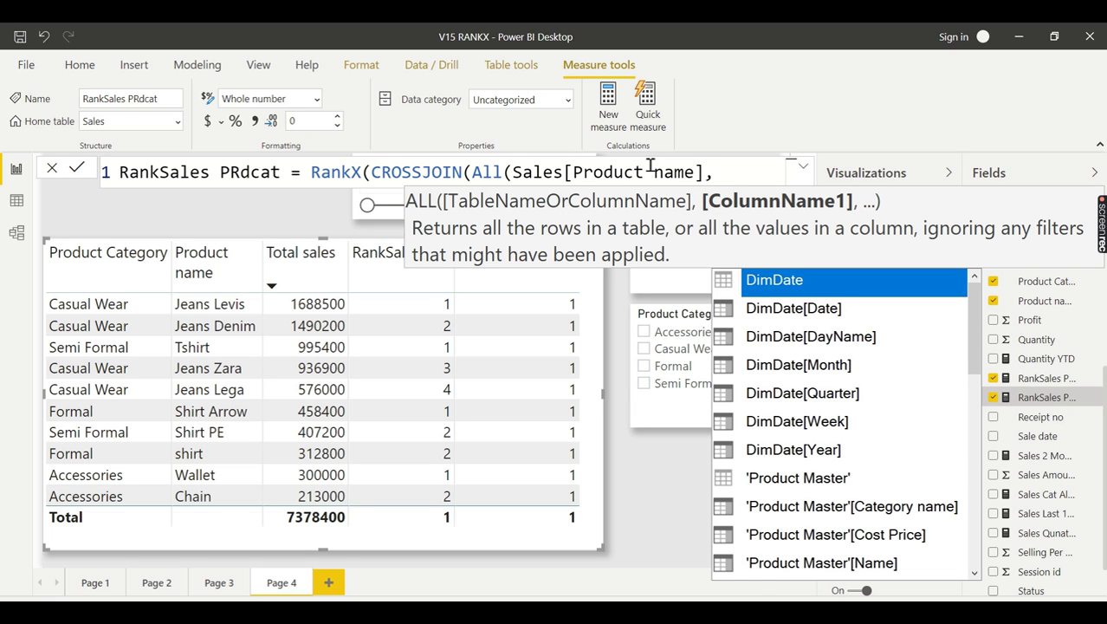
key("BackSpace")
type("),")
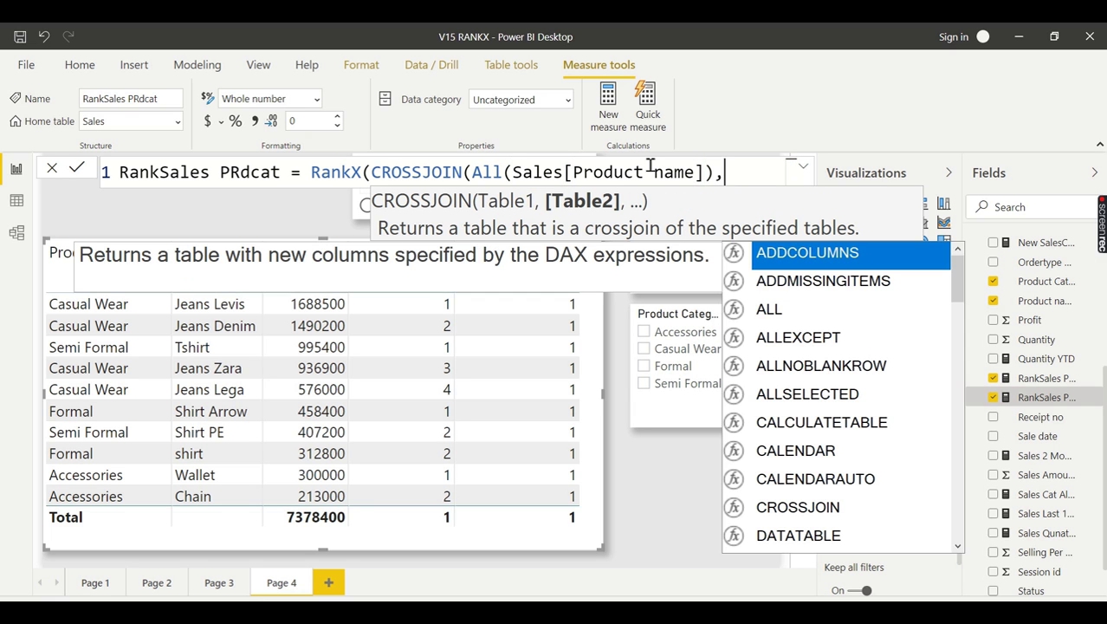
- Add All(Sales[Product Category]) as the second CROSSJOIN table and close the CROSSJOIN function
type("All")
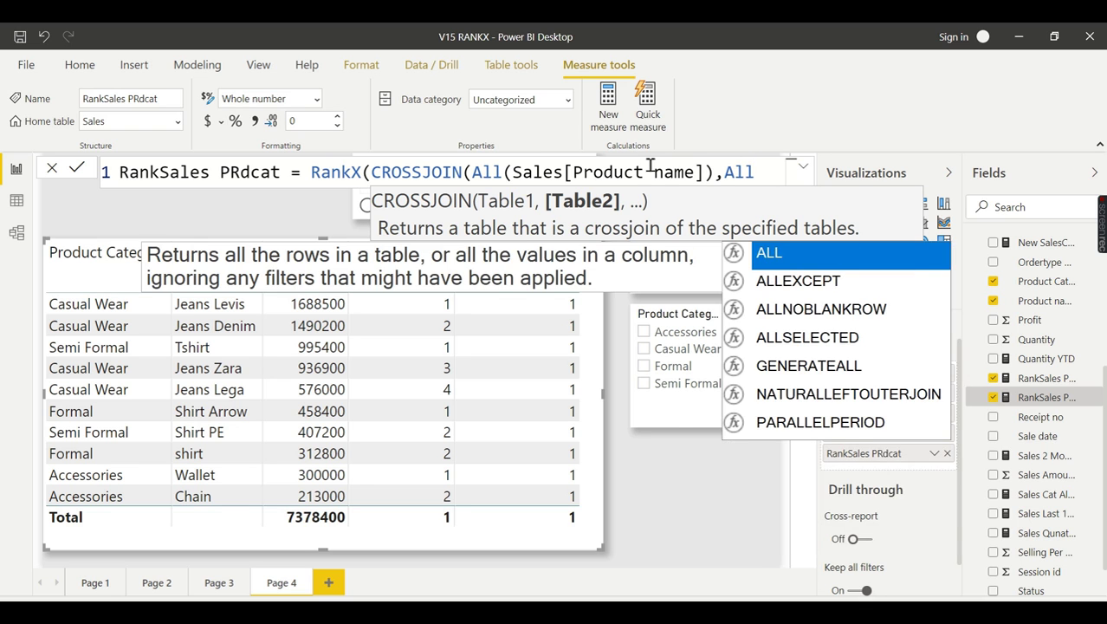
type("(Prod")
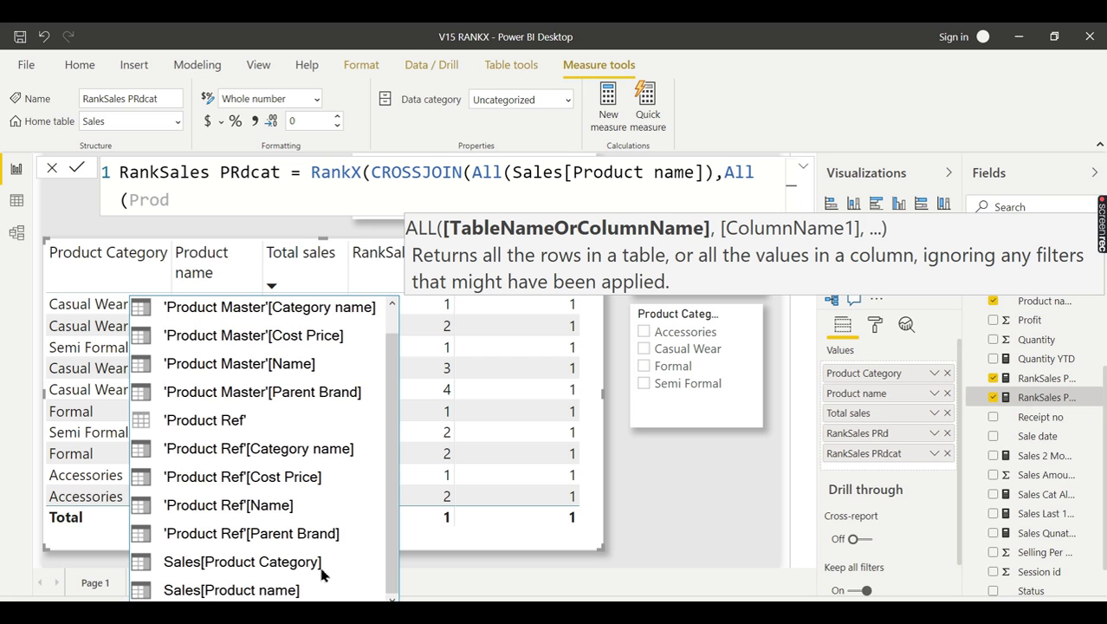
left_click(322, 572)
type("))")
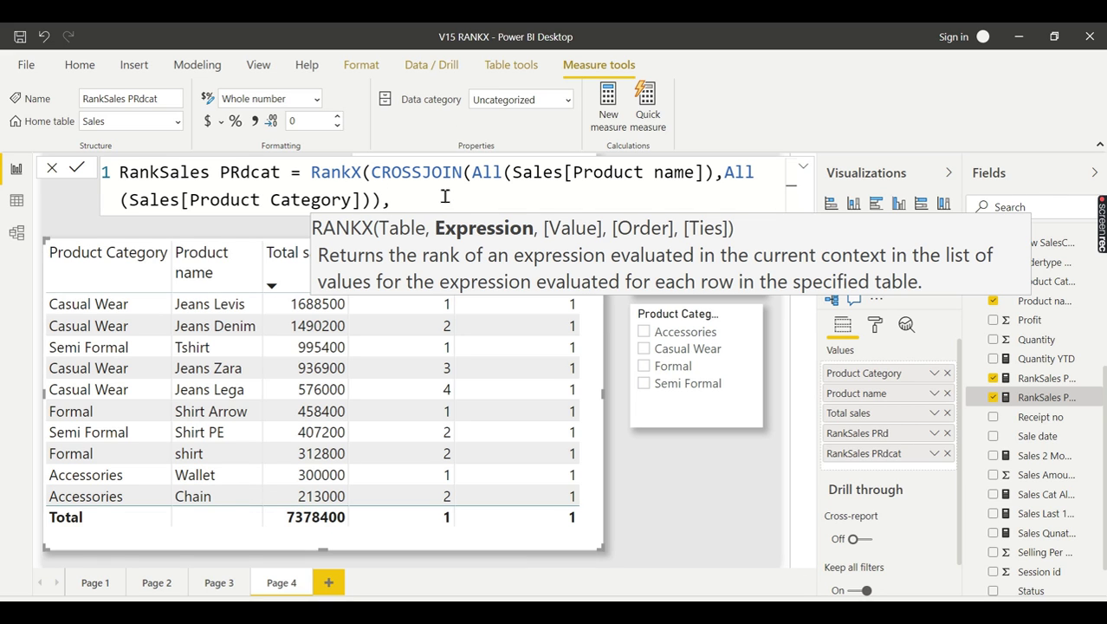
type(",des")
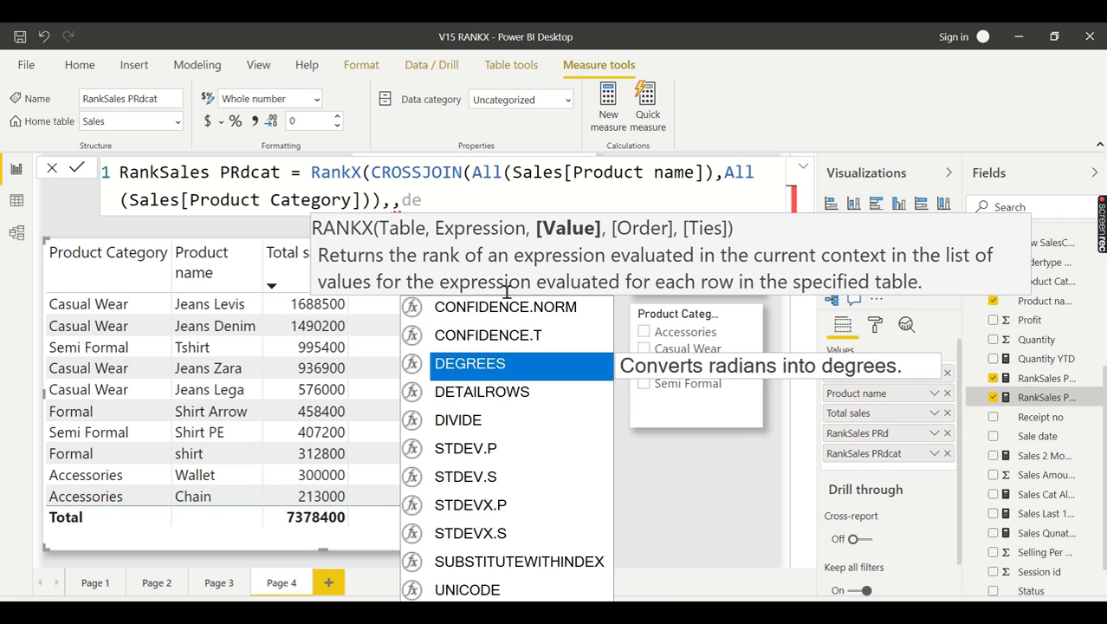
key("BackSpace")
key("BackSpace")
key("BackSpace")
key("BackSpace")
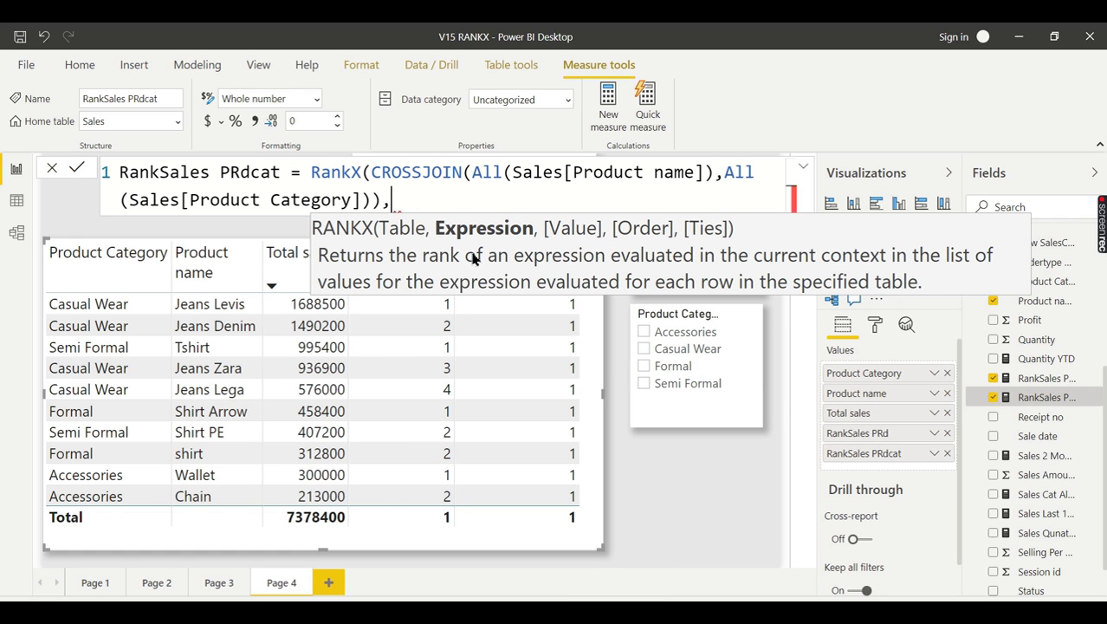
- Enter the [Total sales] measure as the RankX expression, followed by a comma
type("to")
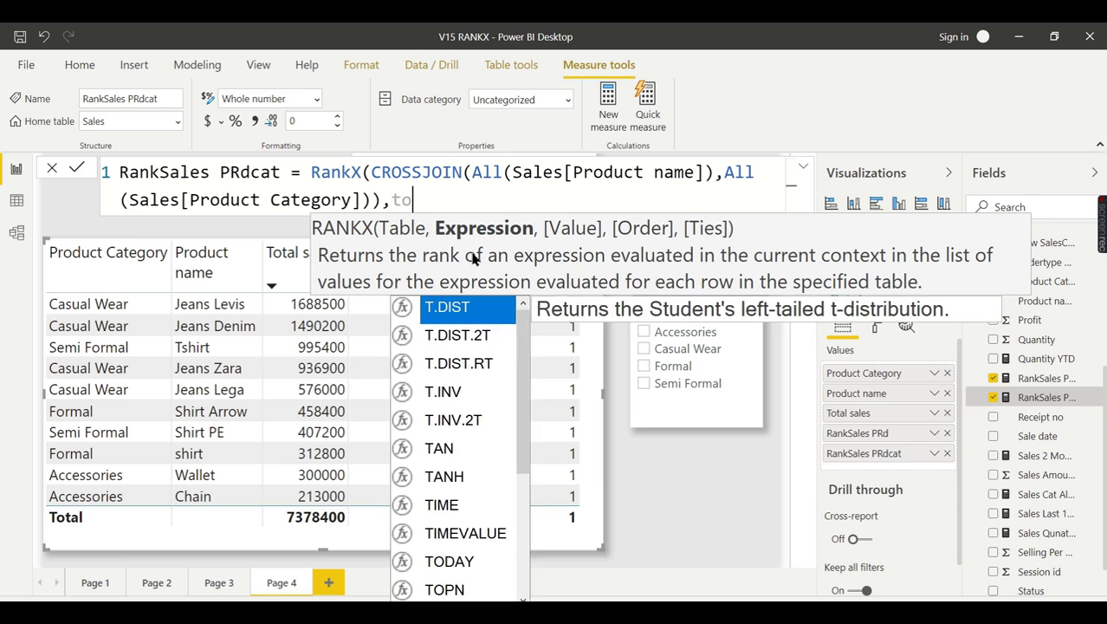
left_click(486, 561)
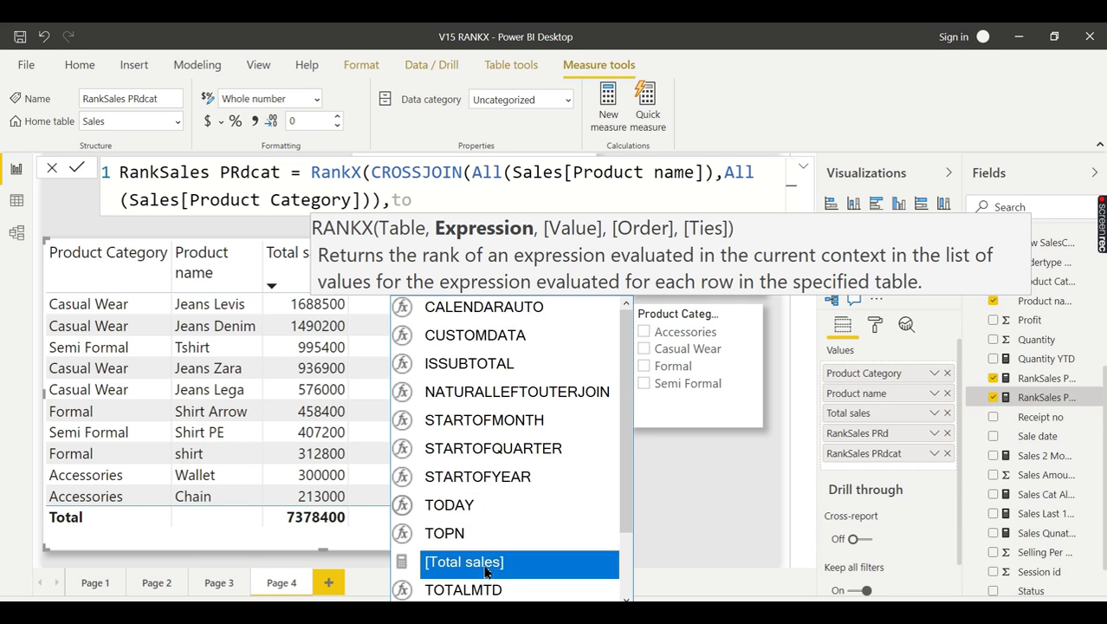
type(",")
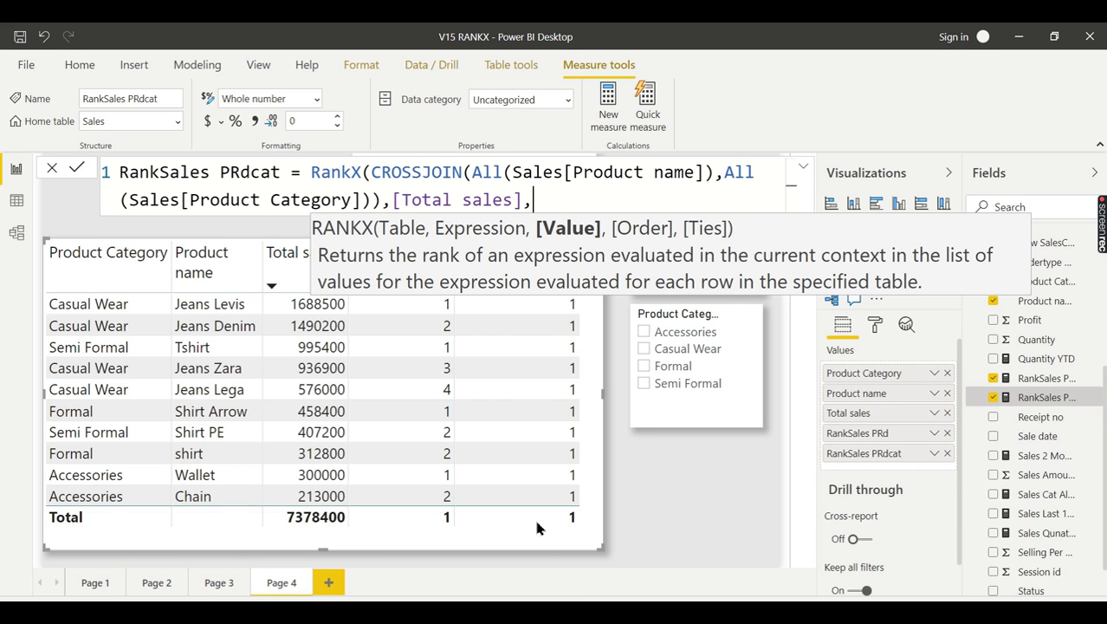
- Skip the RankX value argument, set the order to desc, close the function, and commit the RankSales PRdcat measure
type(",desc")
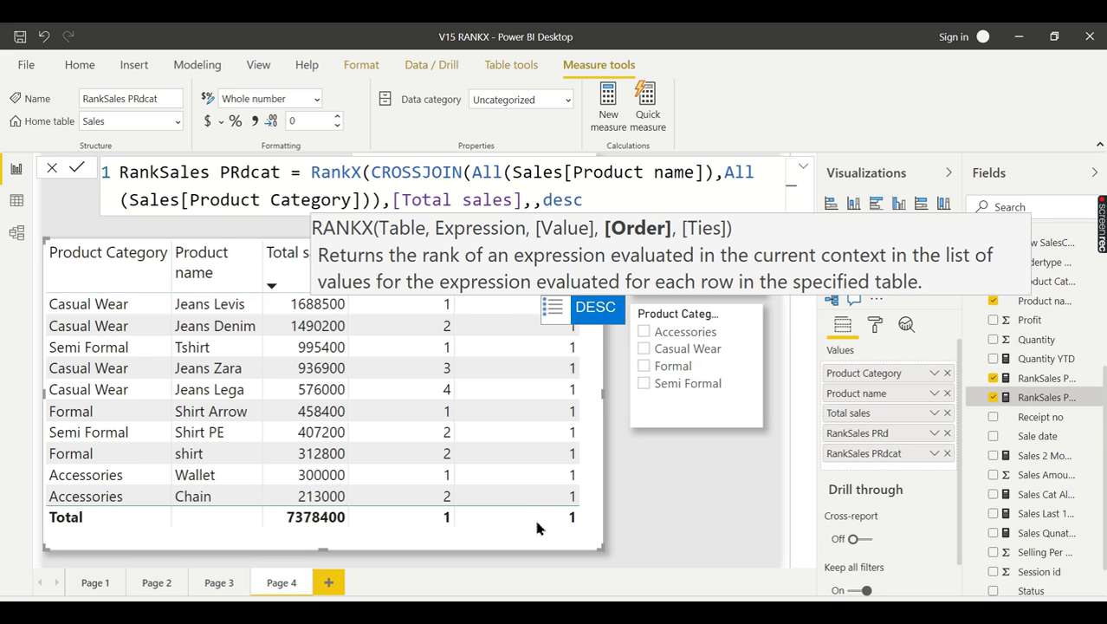
type(")")
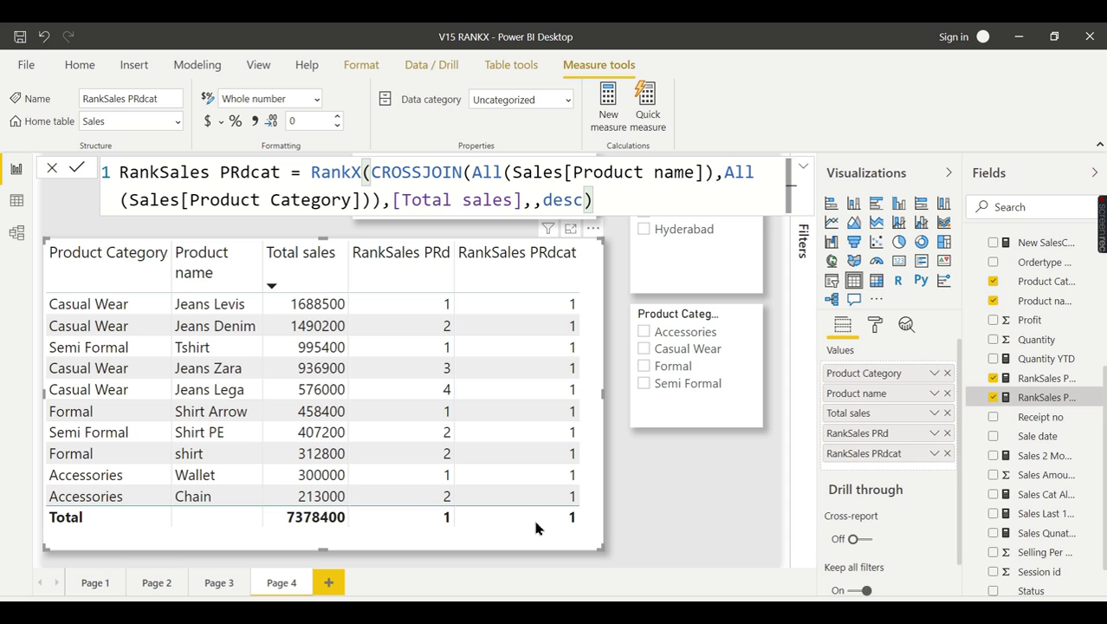
key("Return")
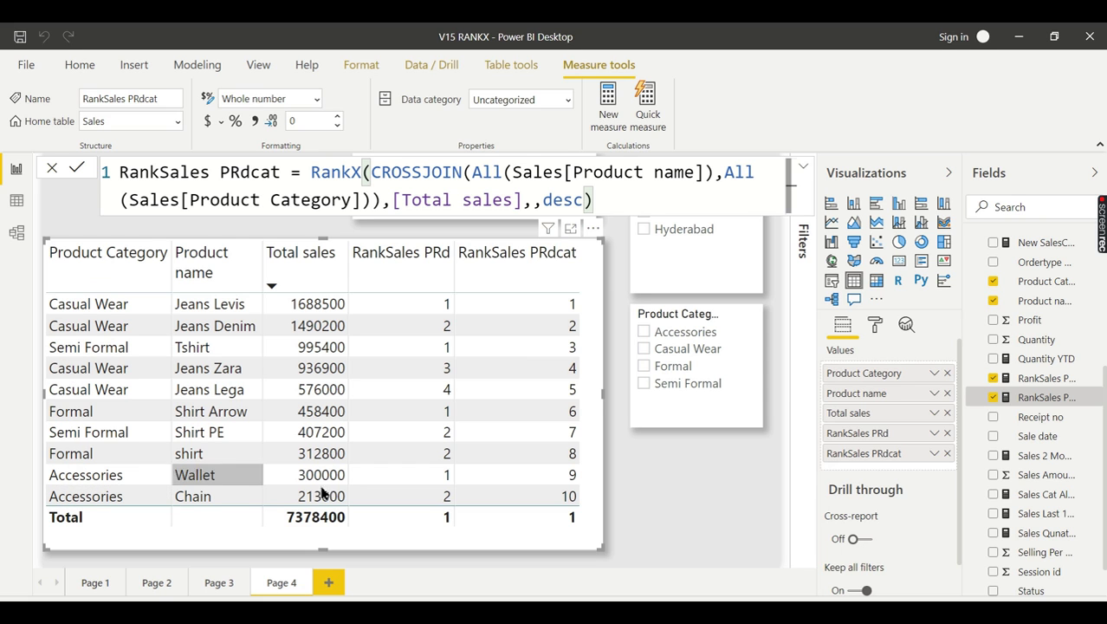
- Filter the Product Category slicer to Accessories and remove RankSales PRd from the table visual
left_click(693, 335)
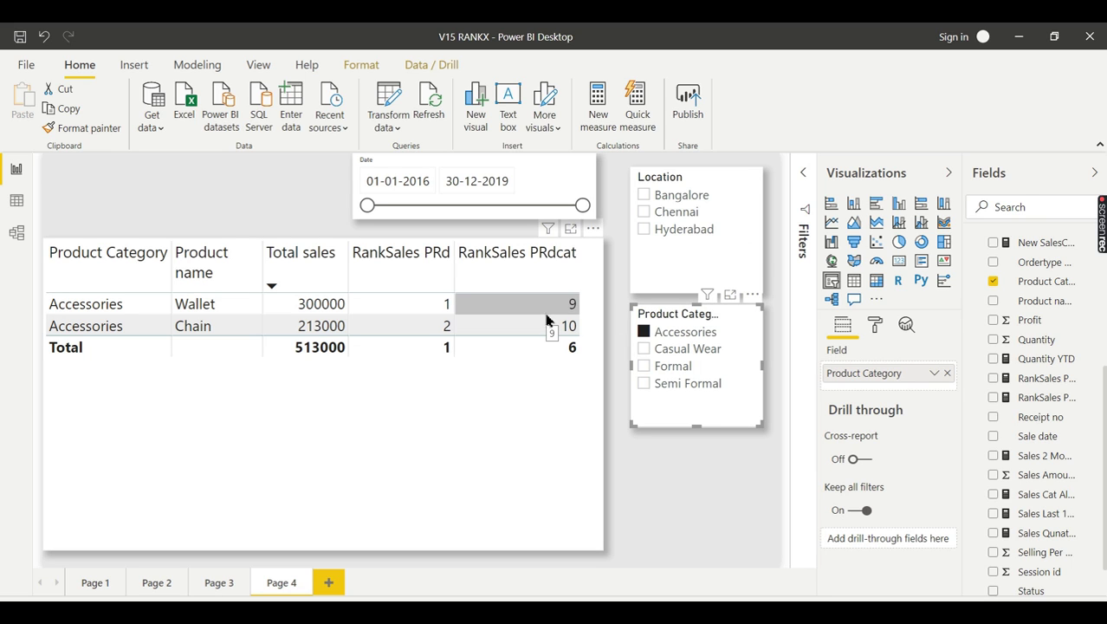
left_click(491, 419)
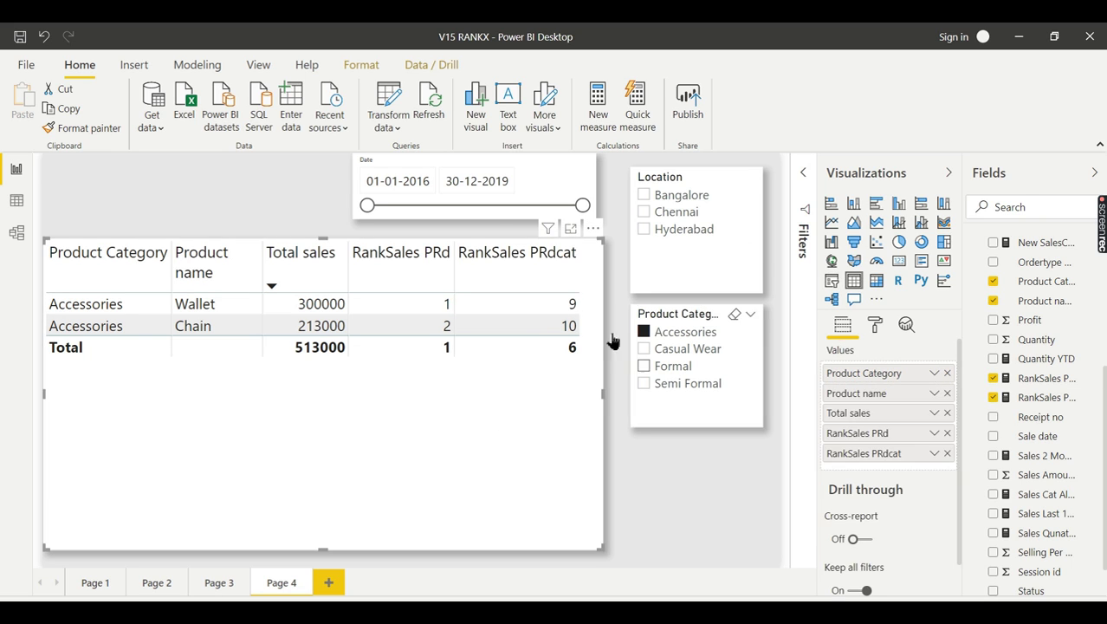
left_click(685, 214)
left_click(674, 217)
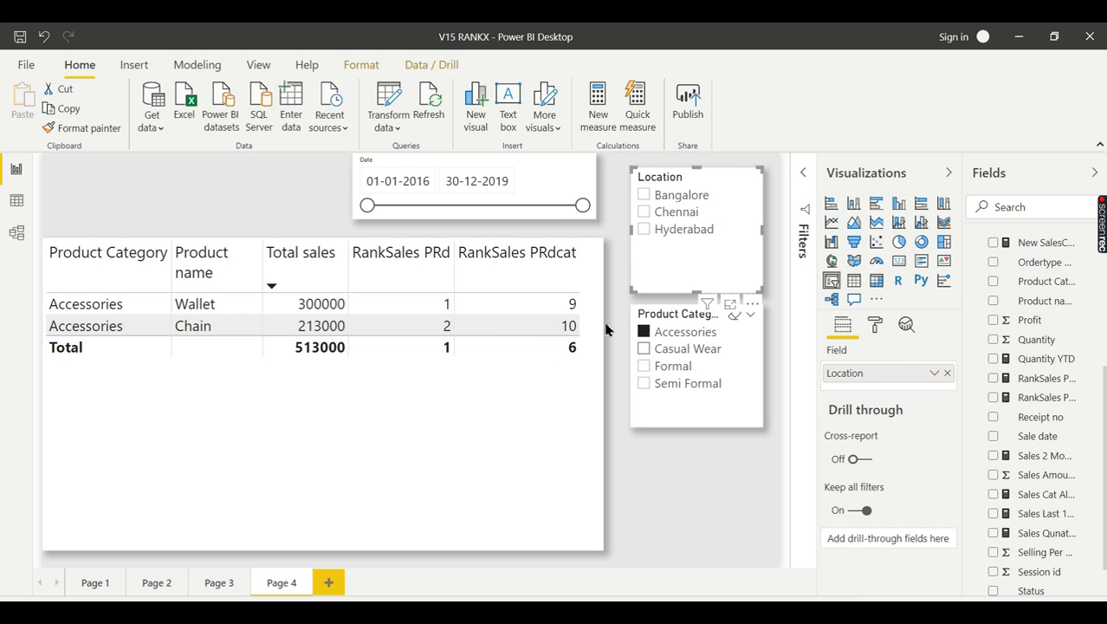
left_click(568, 415)
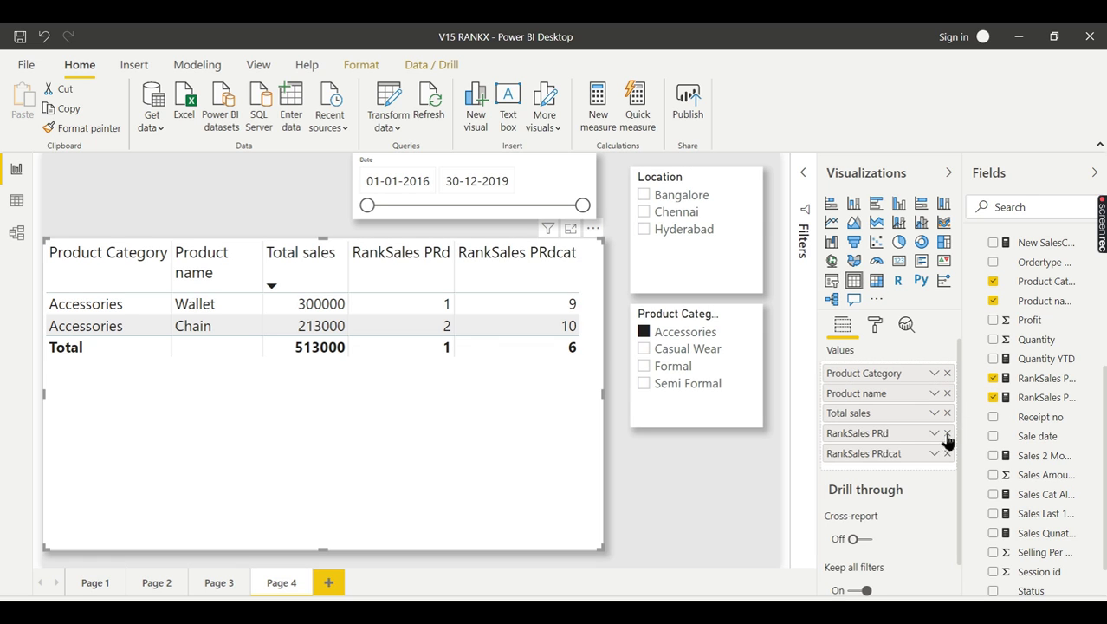
left_click(947, 434)
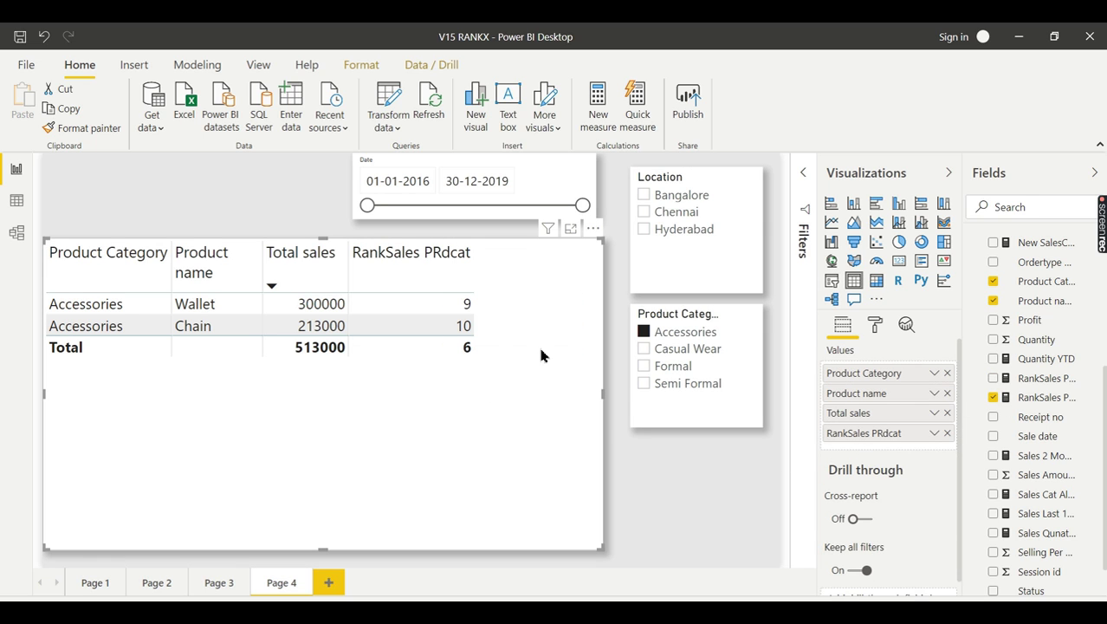
- Compare the RankSales PRdcat ranks with the Accessories filter off and on, leaving the slicer cleared
left_click(686, 337)
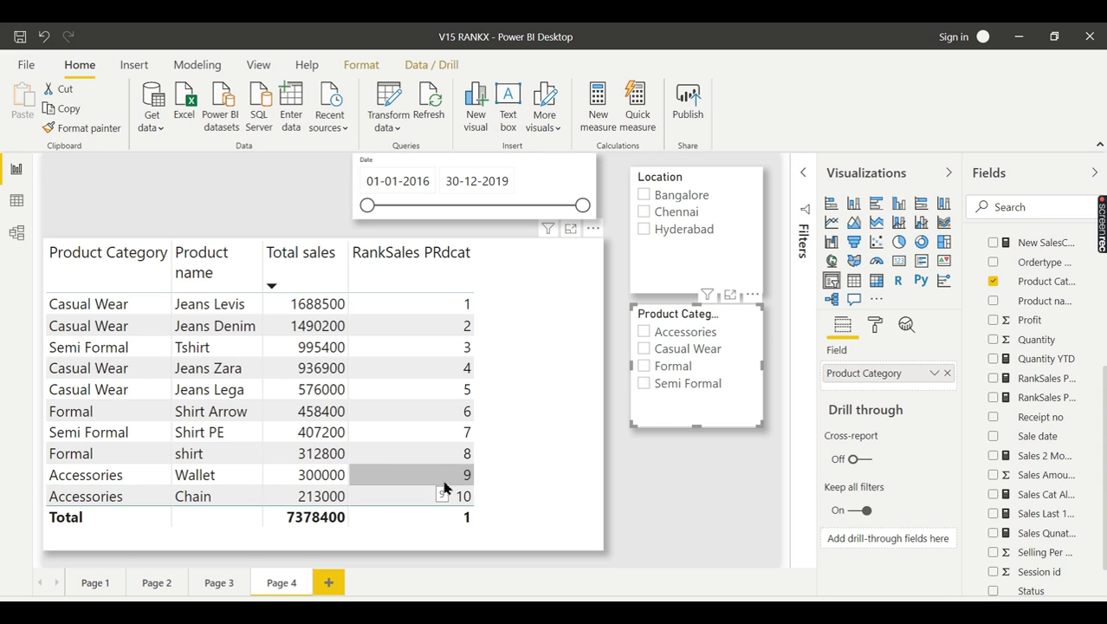
left_click(682, 333)
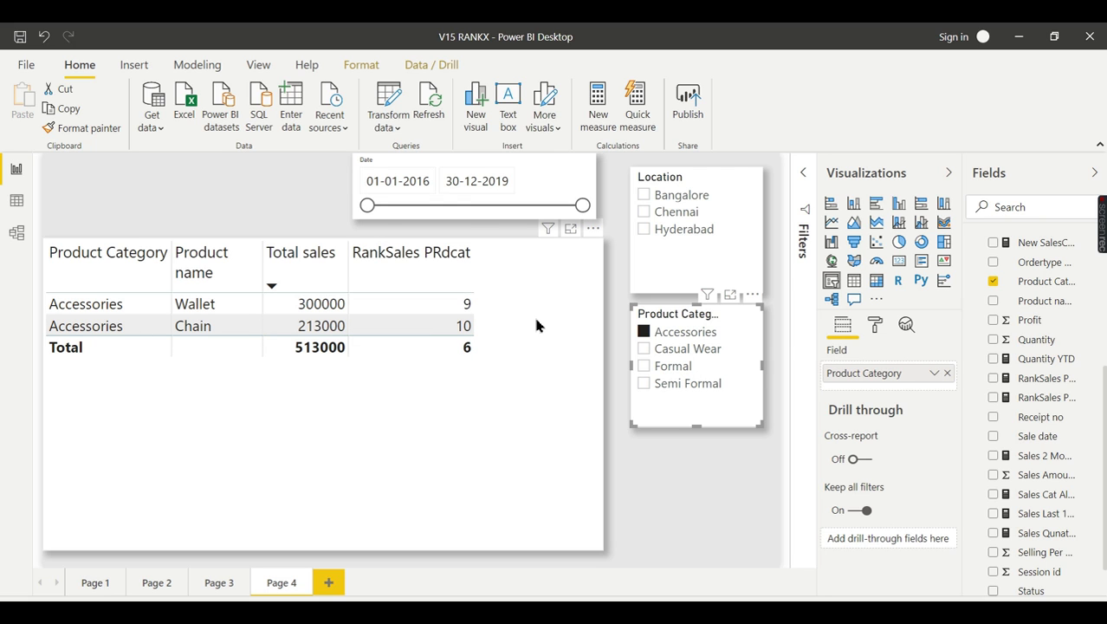
left_click(646, 333)
- Filter the Product Category slicer to Accessories and Casual Wear together
scroll(1065, 431, "up", 3)
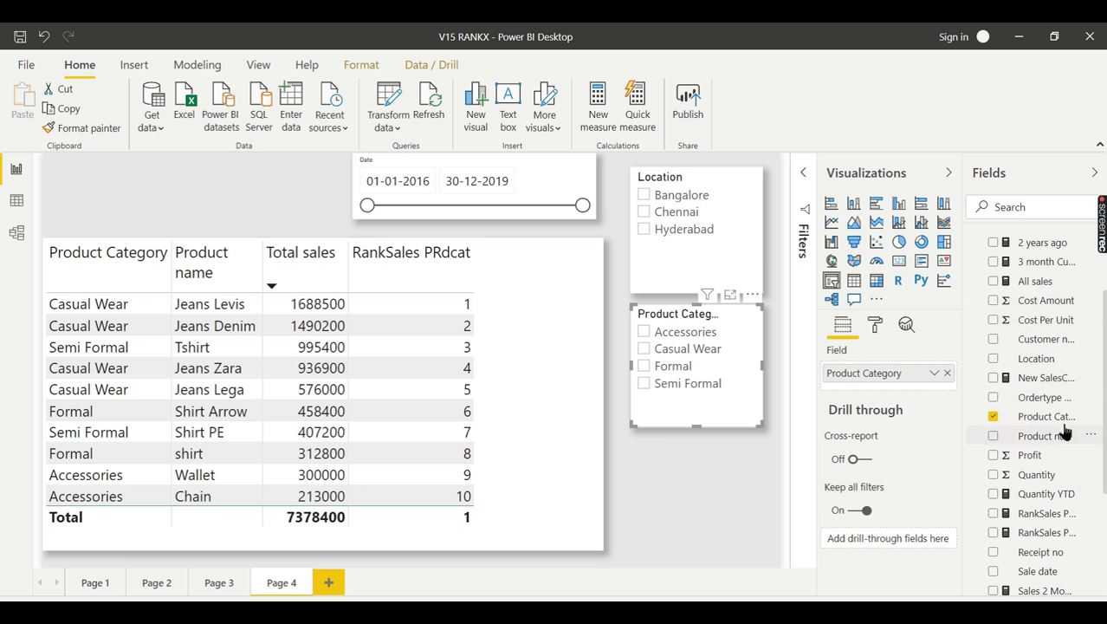
left_click(1061, 417)
scroll(1064, 592, "down", 3)
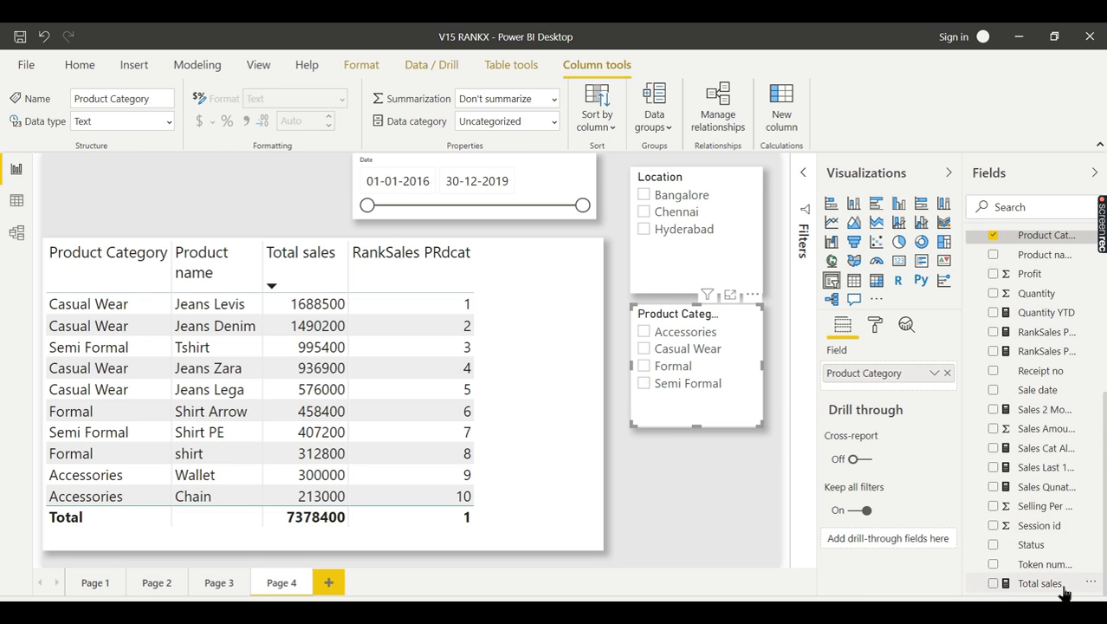
scroll(1066, 564, "up", 5)
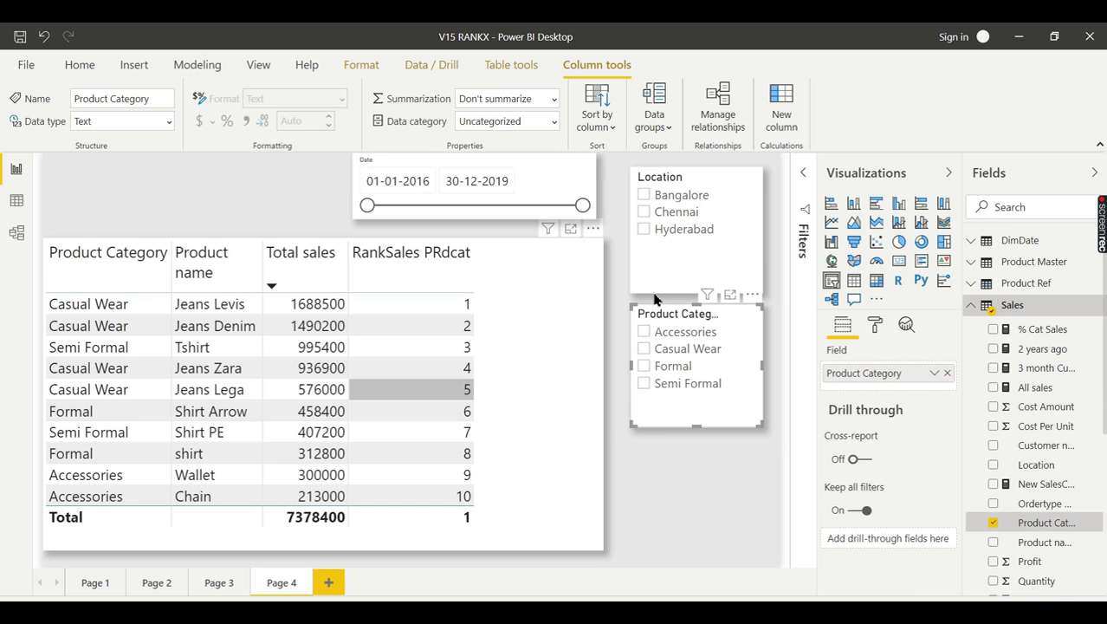
left_click(706, 335)
left_click(680, 350, "ctrl")
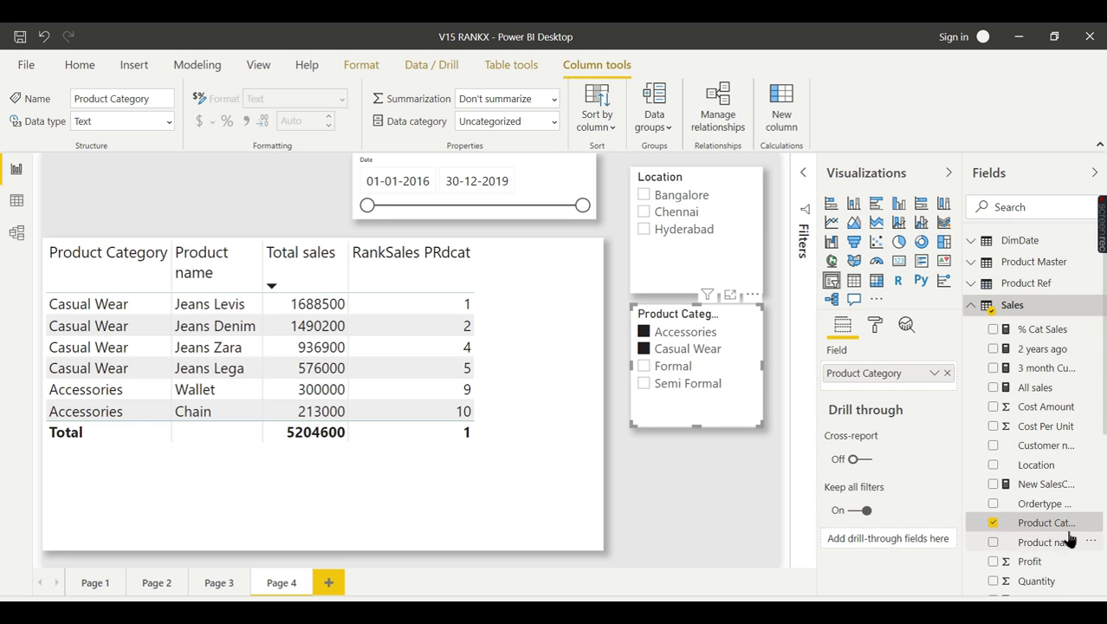
- Replace All with ALLSELECTED around Sales[Product Category] in the RankSales PRdcat formula and commit the measure
scroll(1072, 550, "down", 5)
scroll(1047, 527, "up", 4)
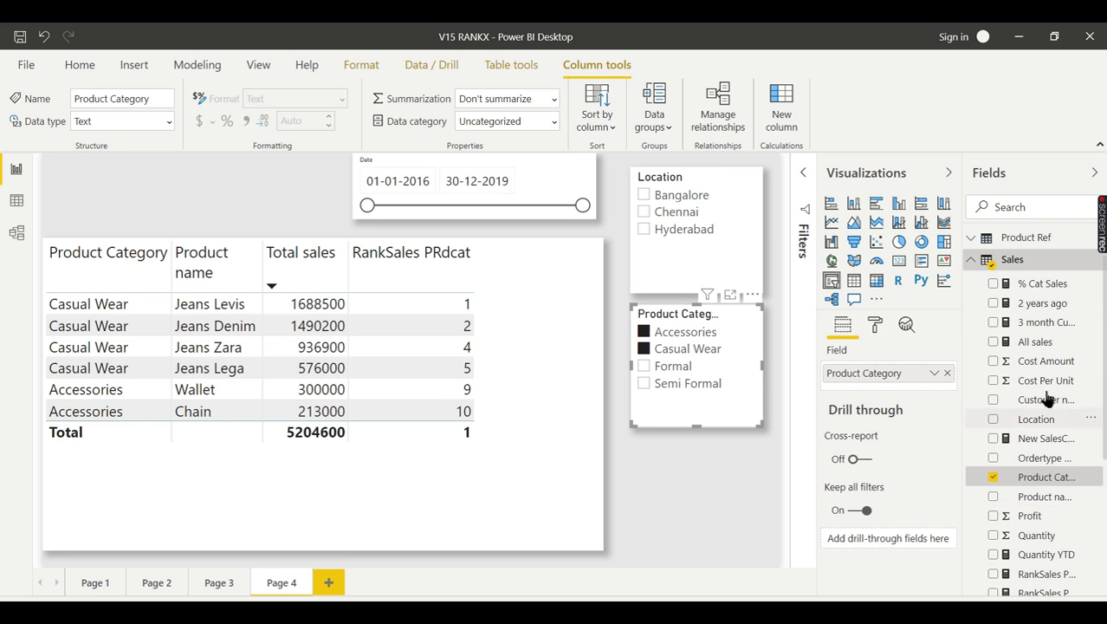
scroll(1081, 544, "down", 5)
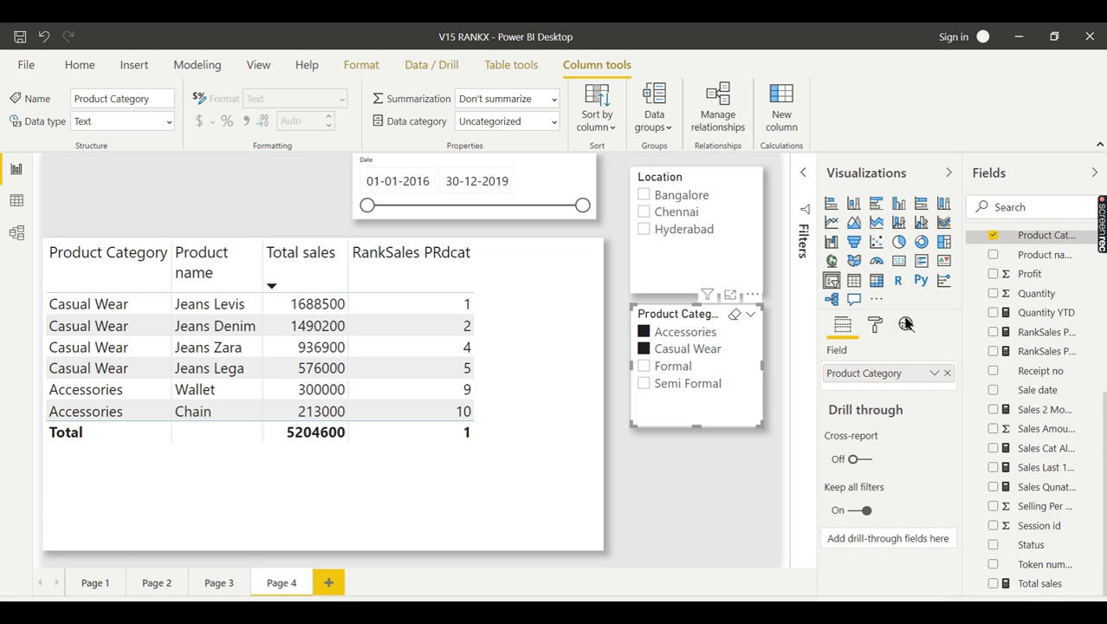
scroll(1036, 581, "up", 3)
scroll(1040, 507, "down", 2)
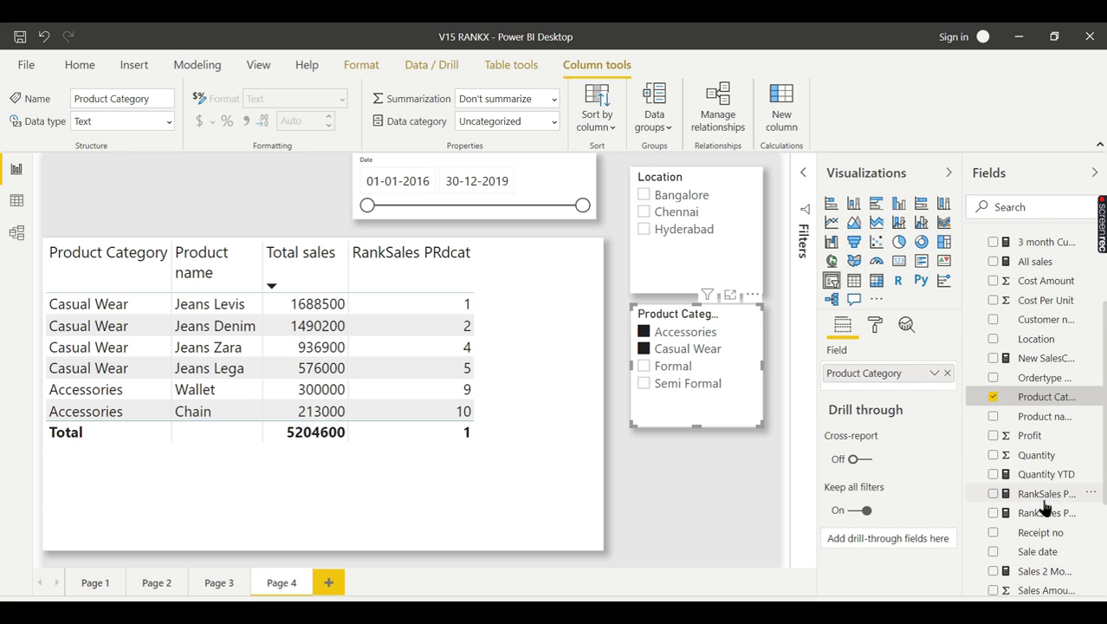
left_click(1044, 512)
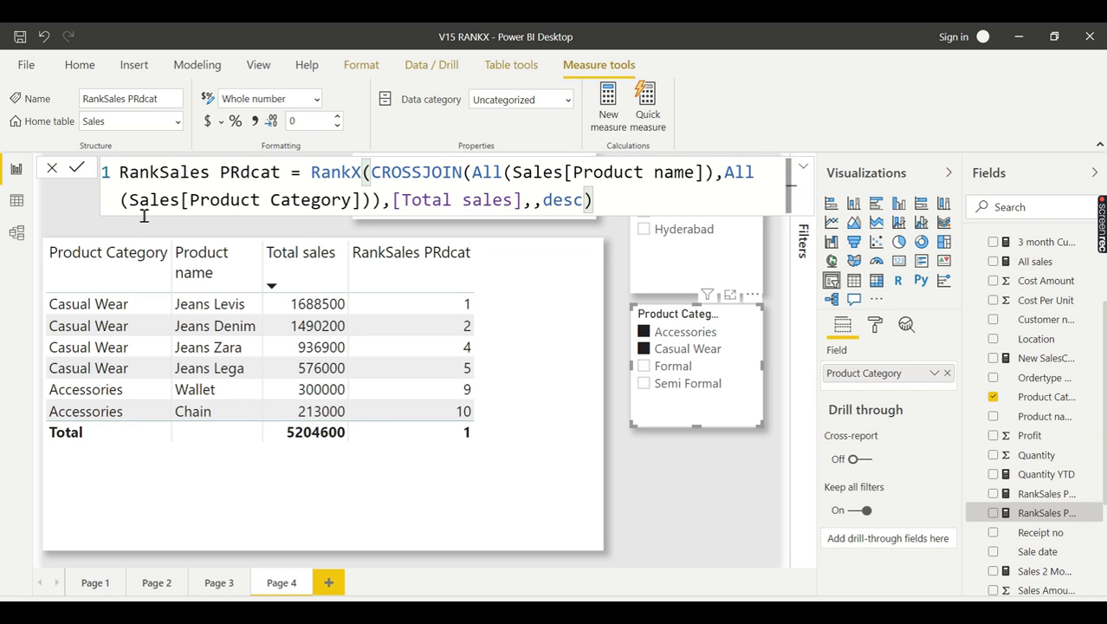
left_click(759, 174)
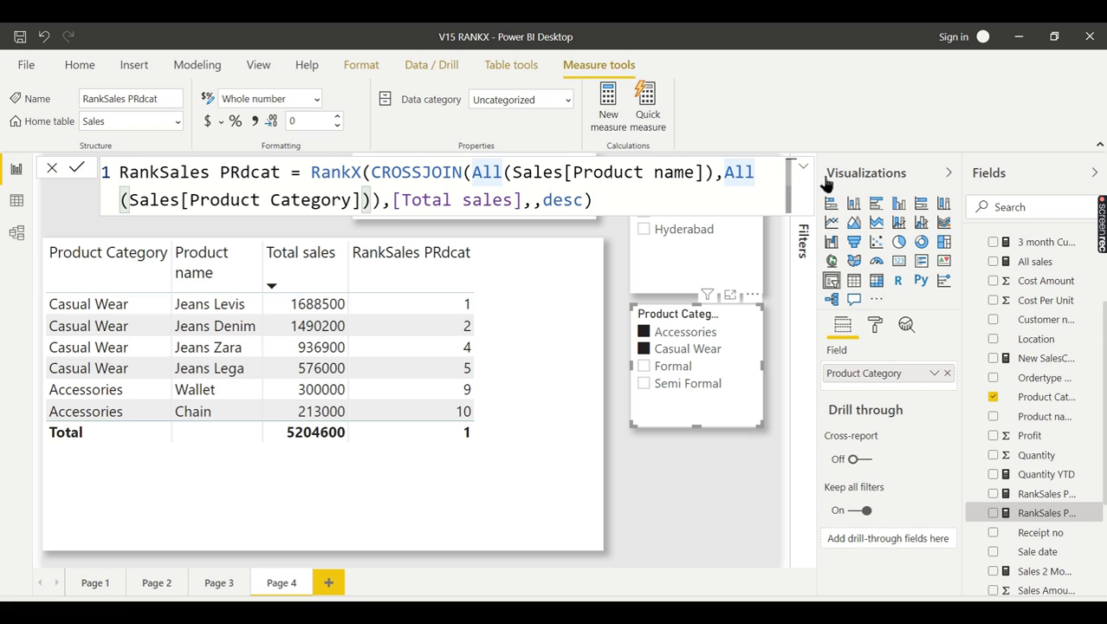
type("select")
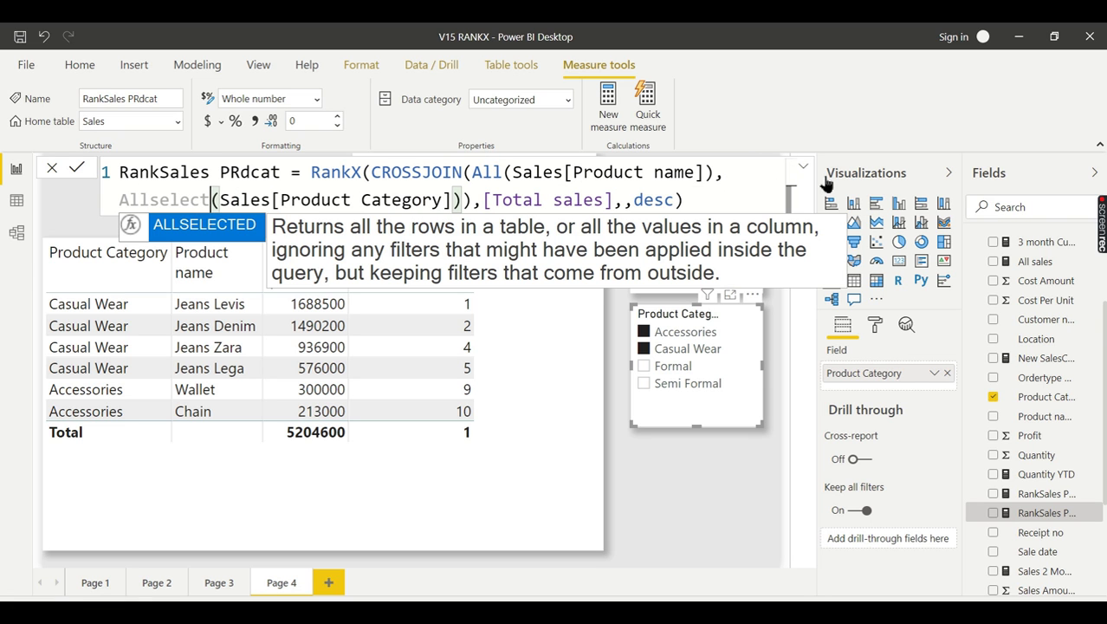
left_click(221, 226)
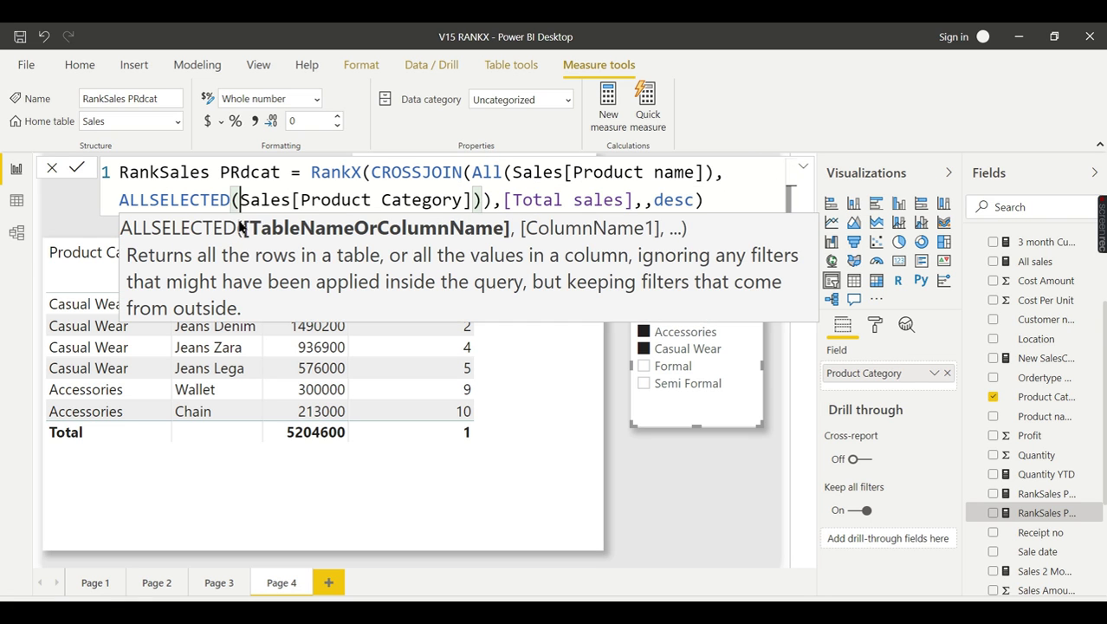
key("Return")
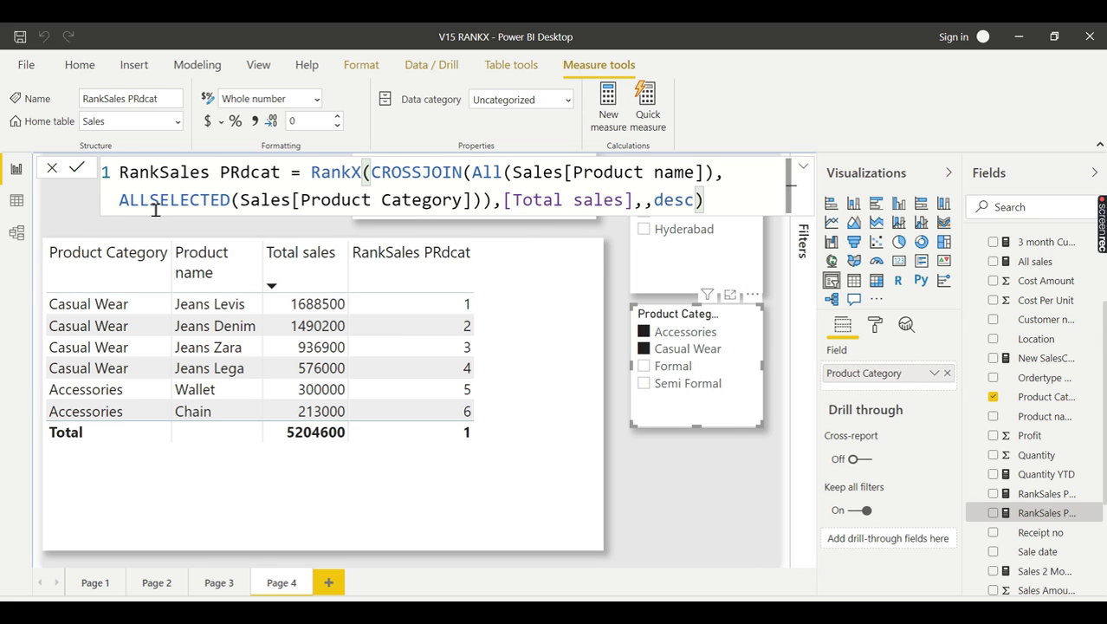
- Check the RankSales PRdcat ranks with Accessories alone, Casual Wear alone, and both selected, leaving the Product Category slicer cleared
left_click(698, 347, "ctrl")
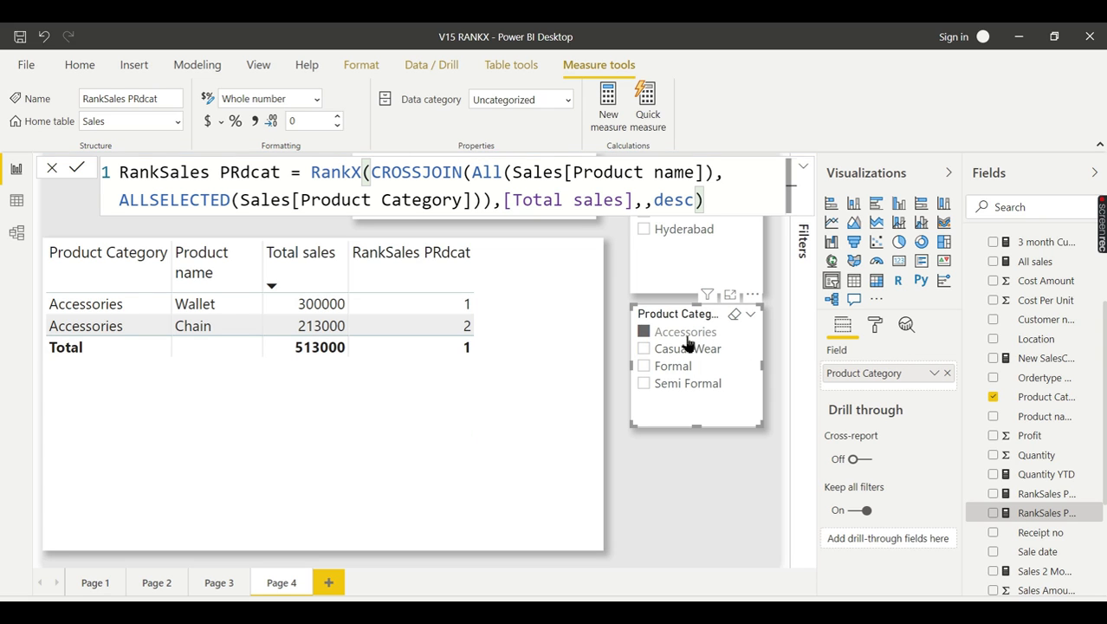
left_click(686, 336)
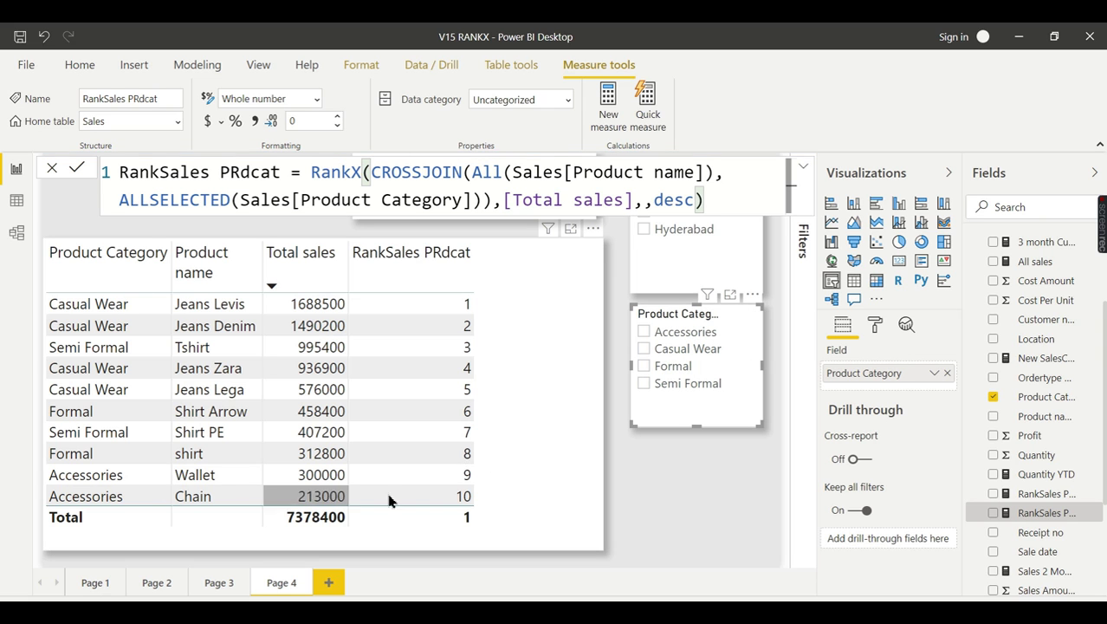
left_click(696, 338)
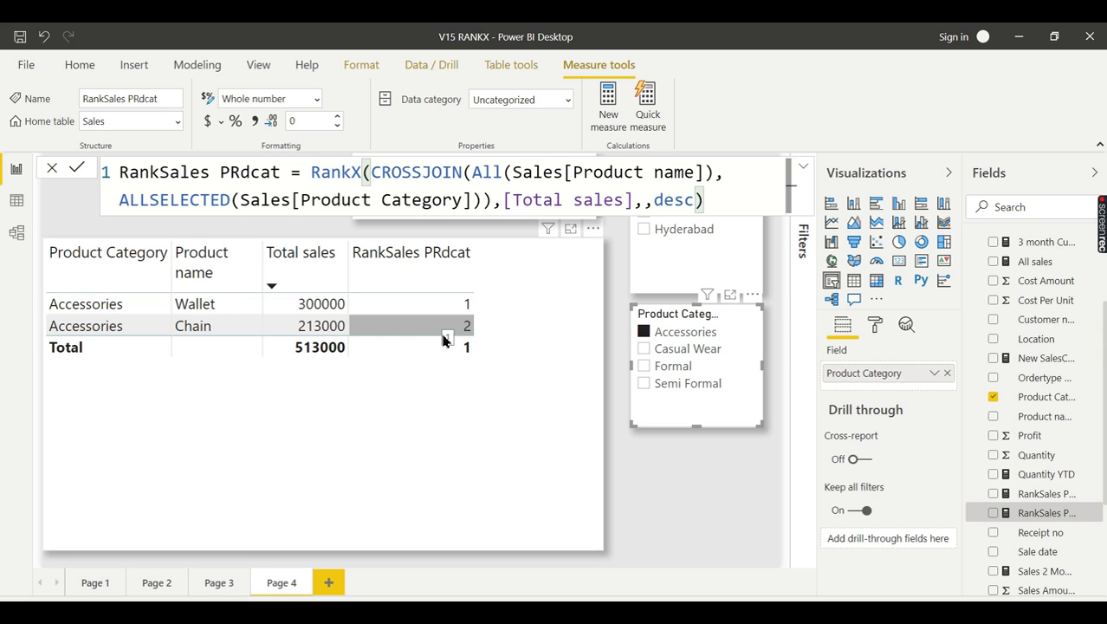
left_click(667, 351)
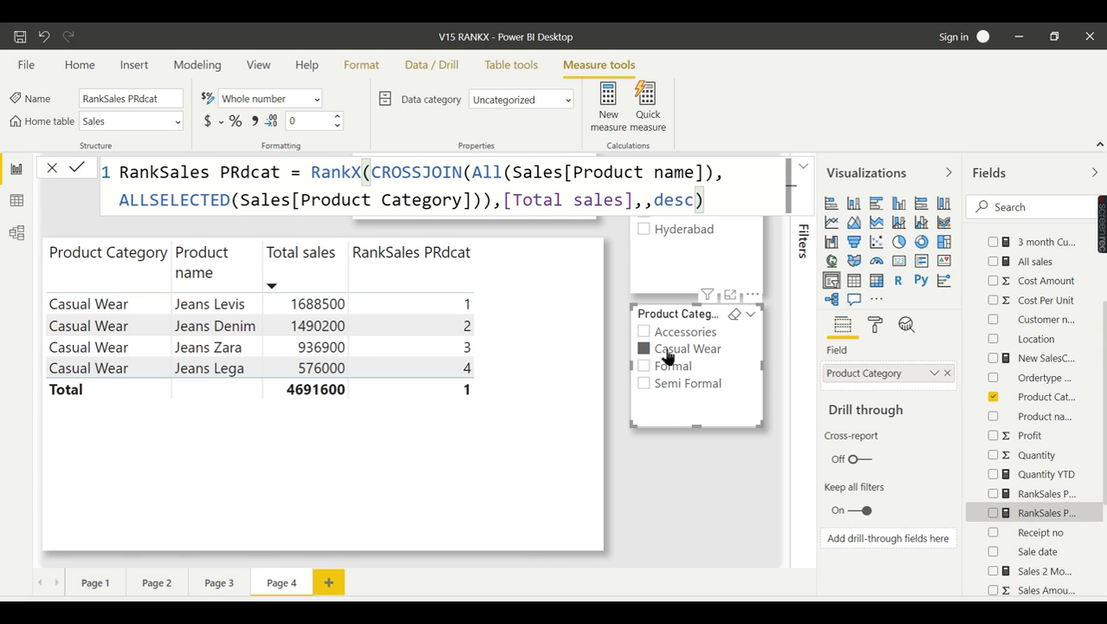
left_click(668, 334, "ctrl")
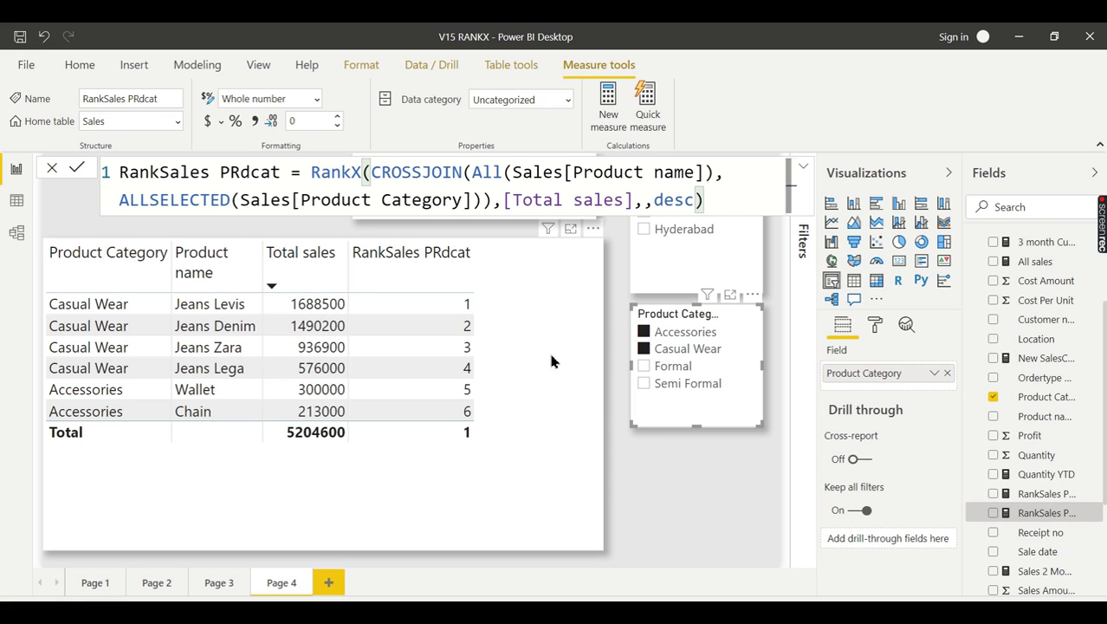
left_click(675, 335)
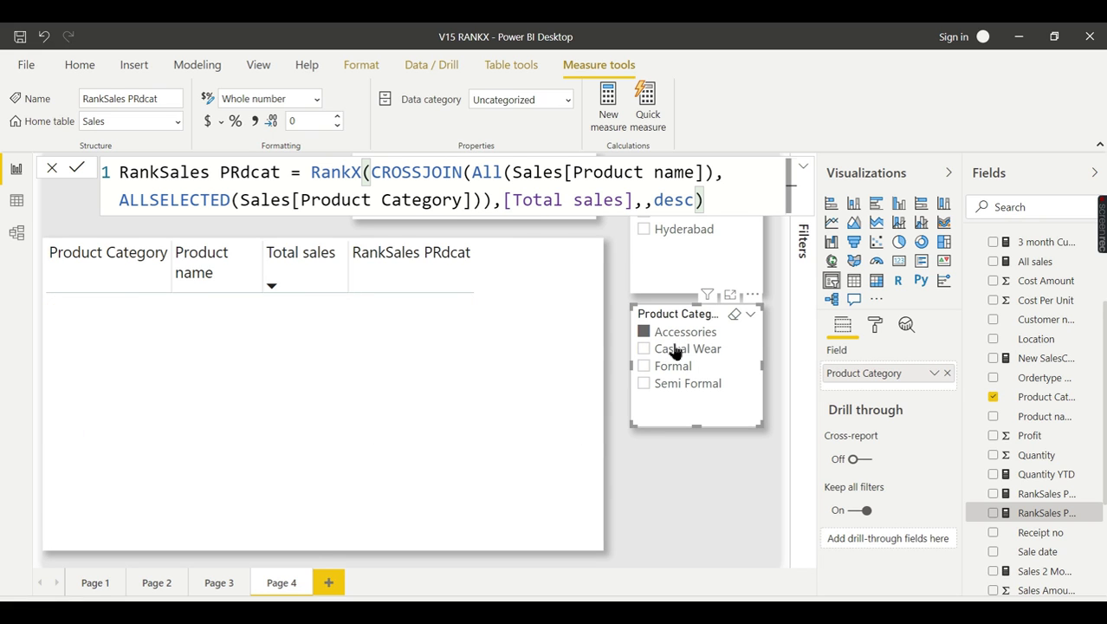
left_click(675, 334)
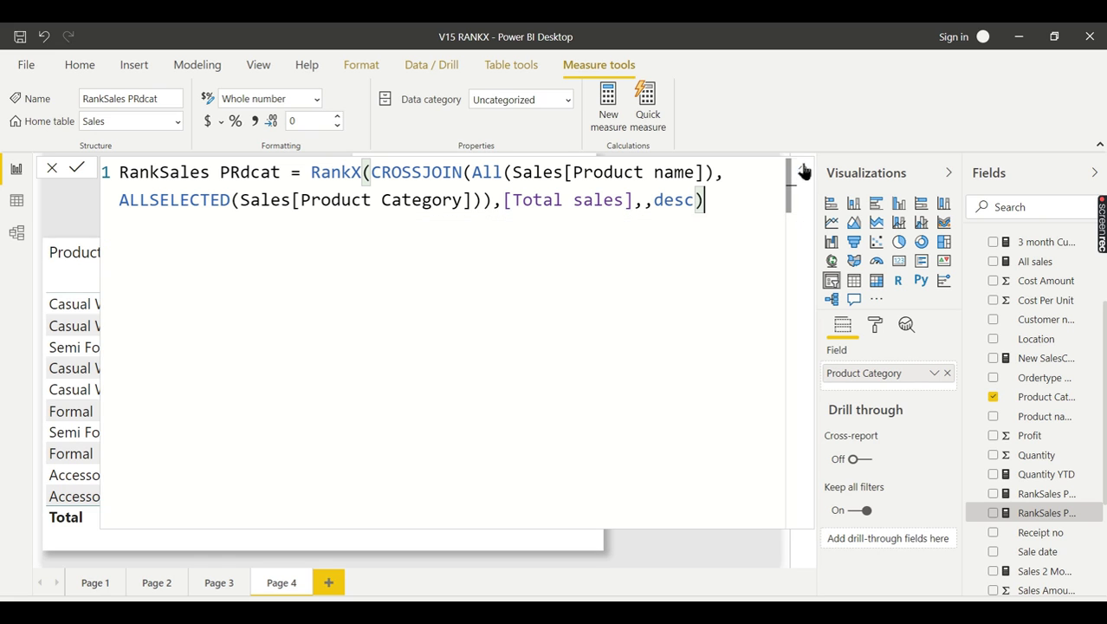
- Collapse the formula editor and remove Product Category from the table visual
left_click(805, 169)
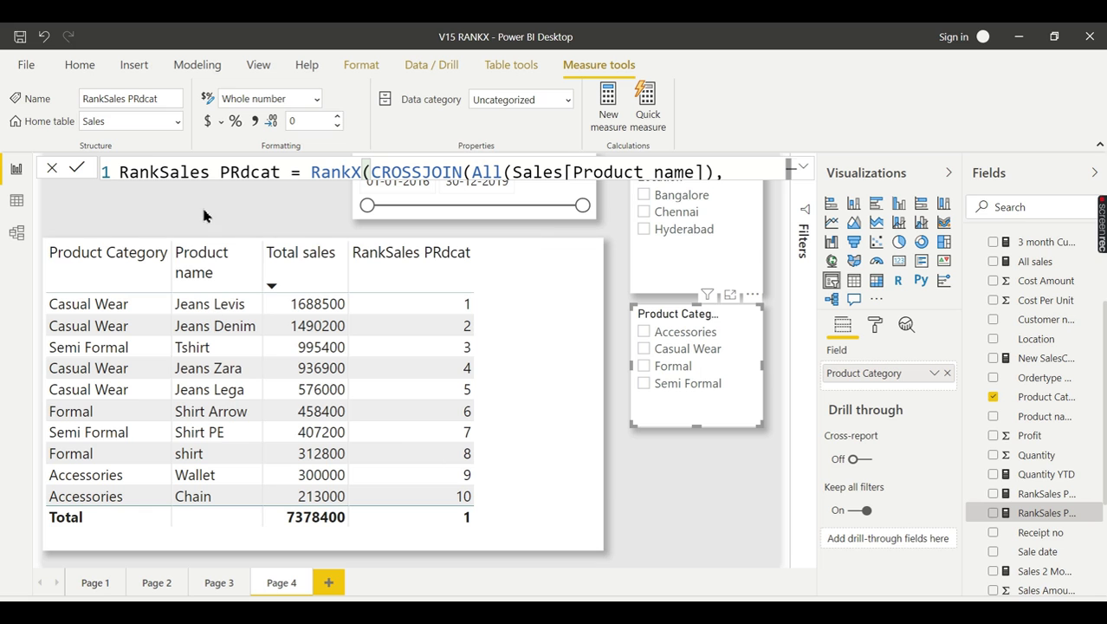
left_click(518, 342)
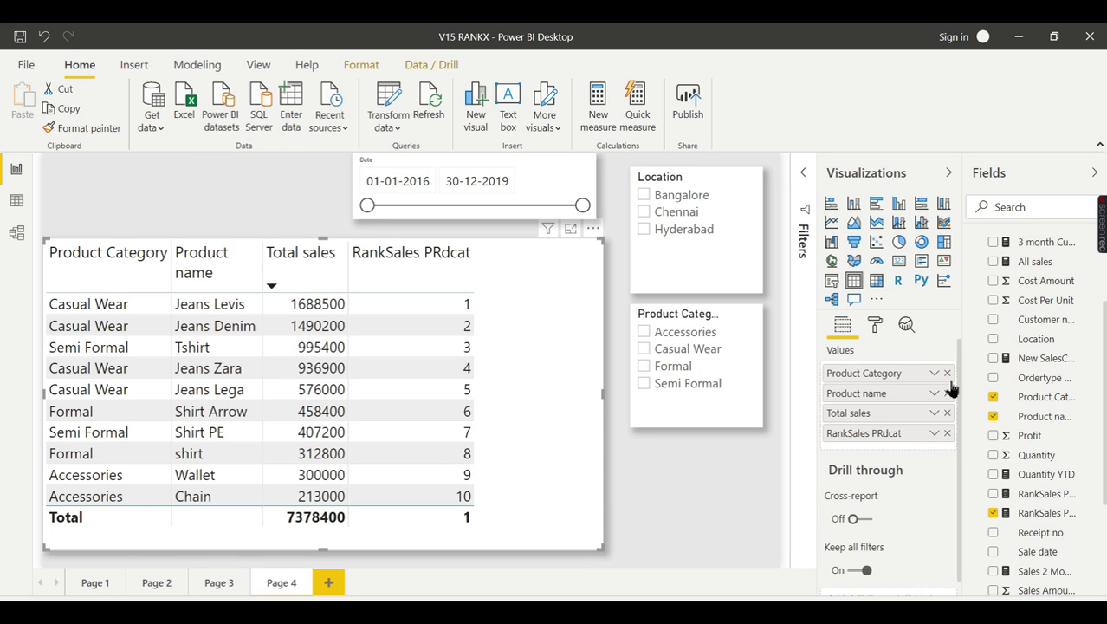
left_click(947, 373)
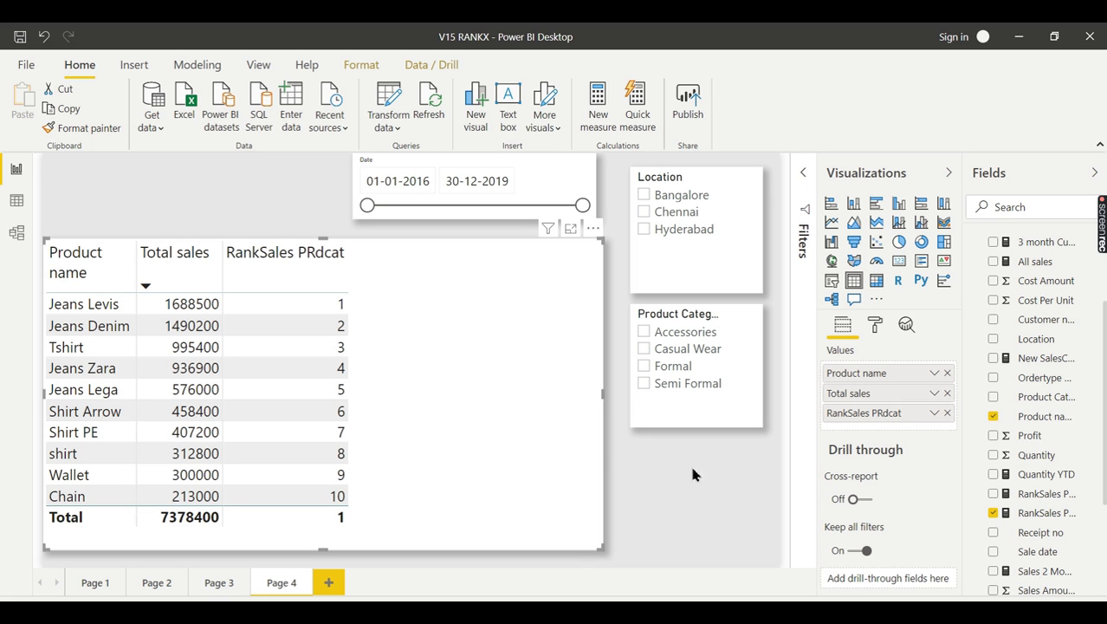
- Replace RankSales PRdcat with RankSales PRd in the table and add Product Category as its first column
left_click(947, 414)
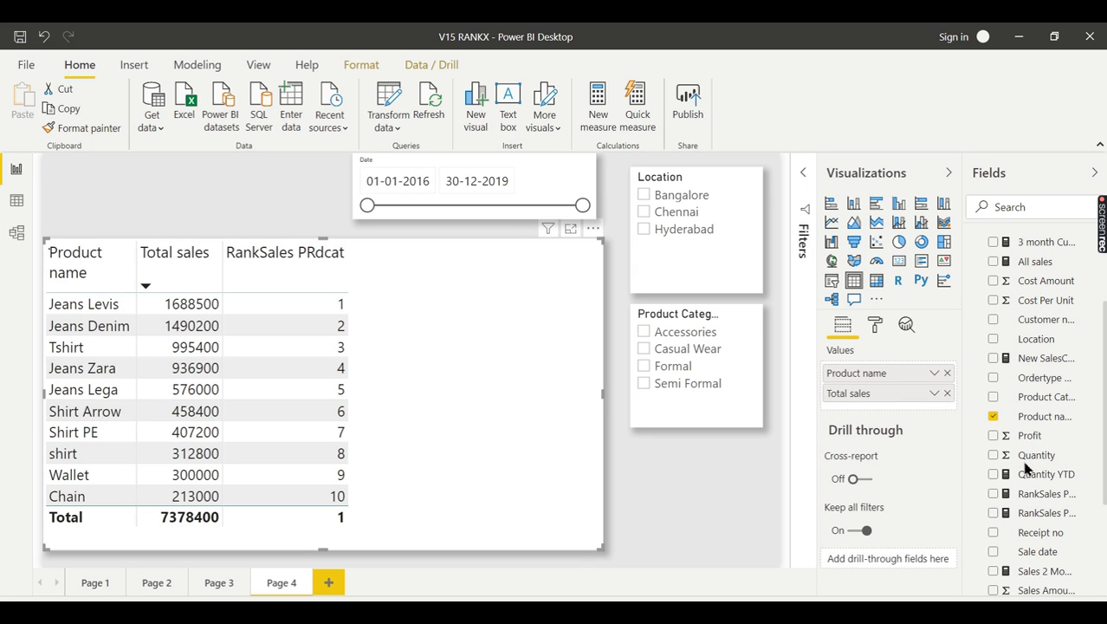
left_click(994, 494)
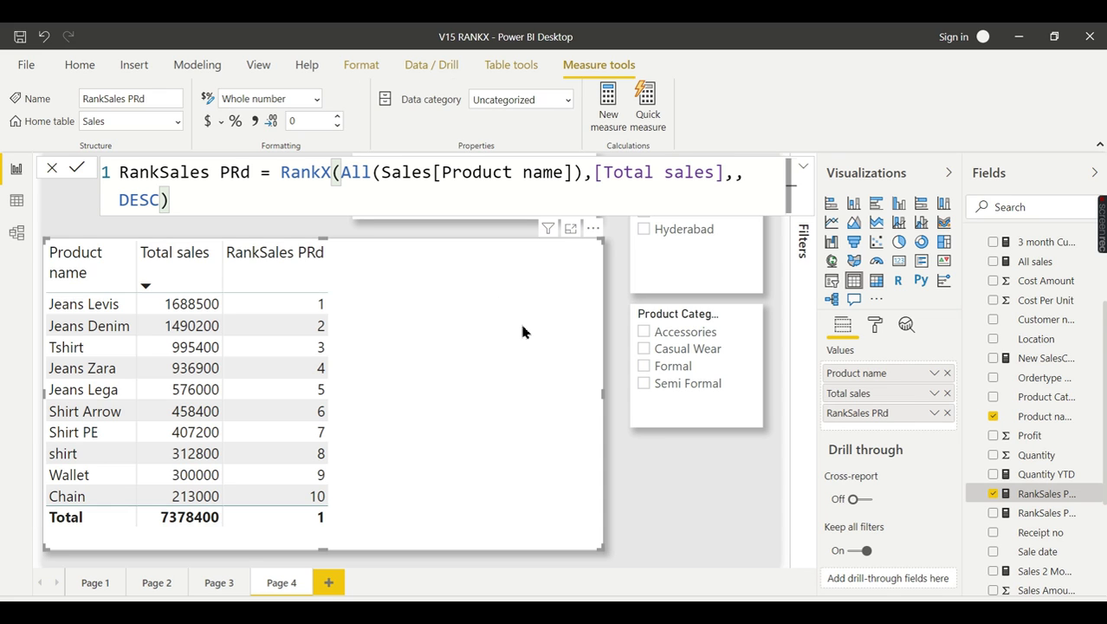
left_click_drag(1056, 400, 901, 371)
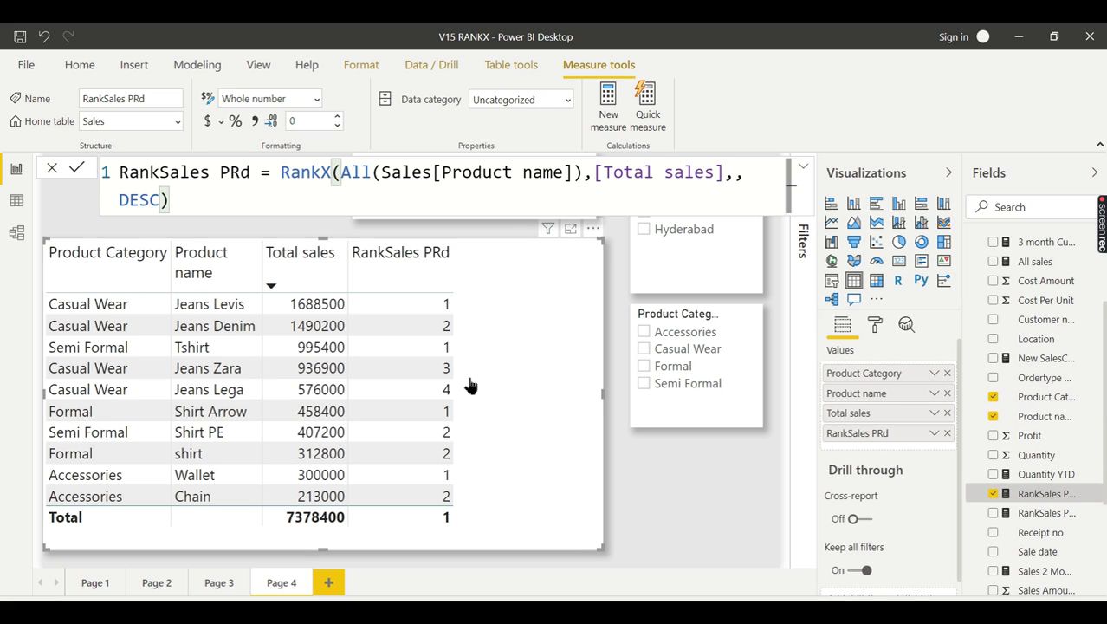
- Replace RankSales PRd with the RankSales PRdcat measure in the product table
left_click(995, 494)
left_click(1027, 513)
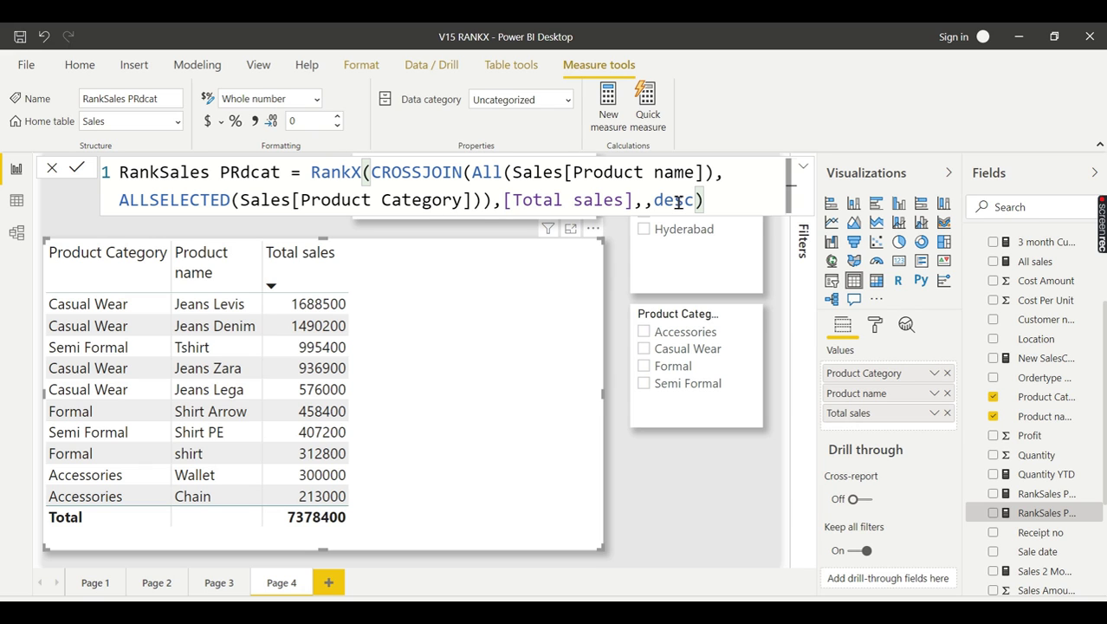
left_click(993, 513)
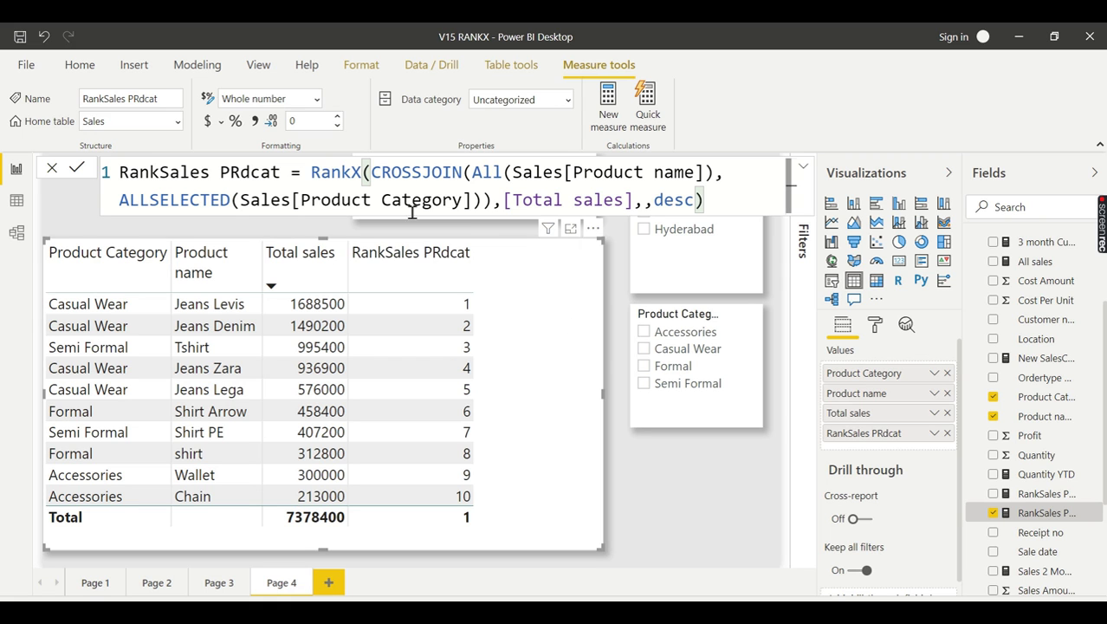
- Check the RankSales PRdcat ranks and formula using Accessories alone and Casual Wear alone, leaving the Product Category slicer cleared
left_click(685, 336)
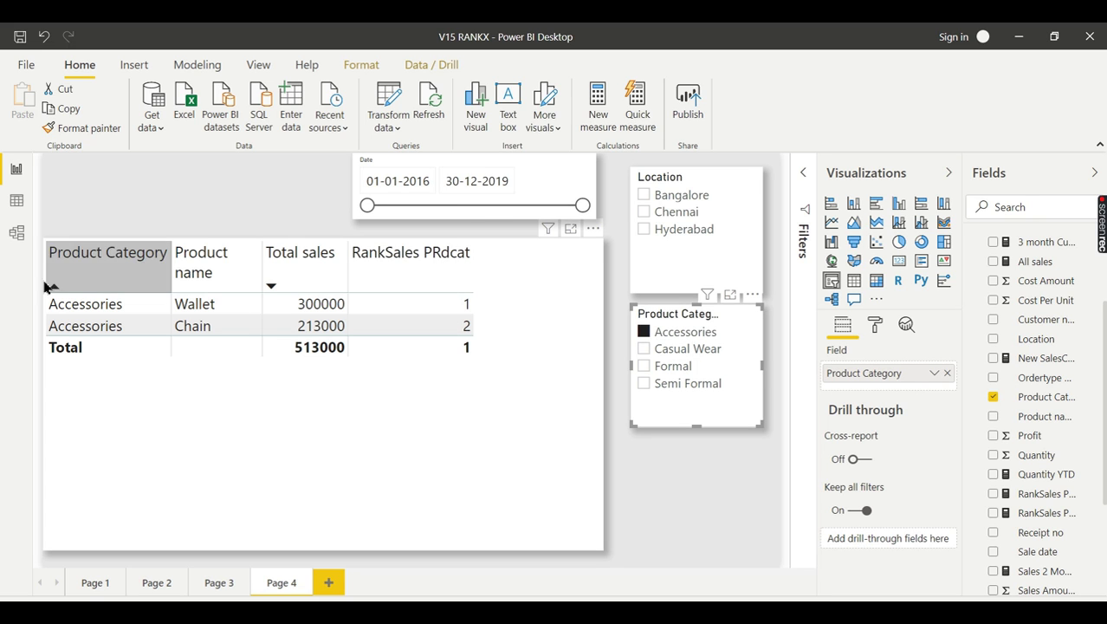
left_click(698, 351)
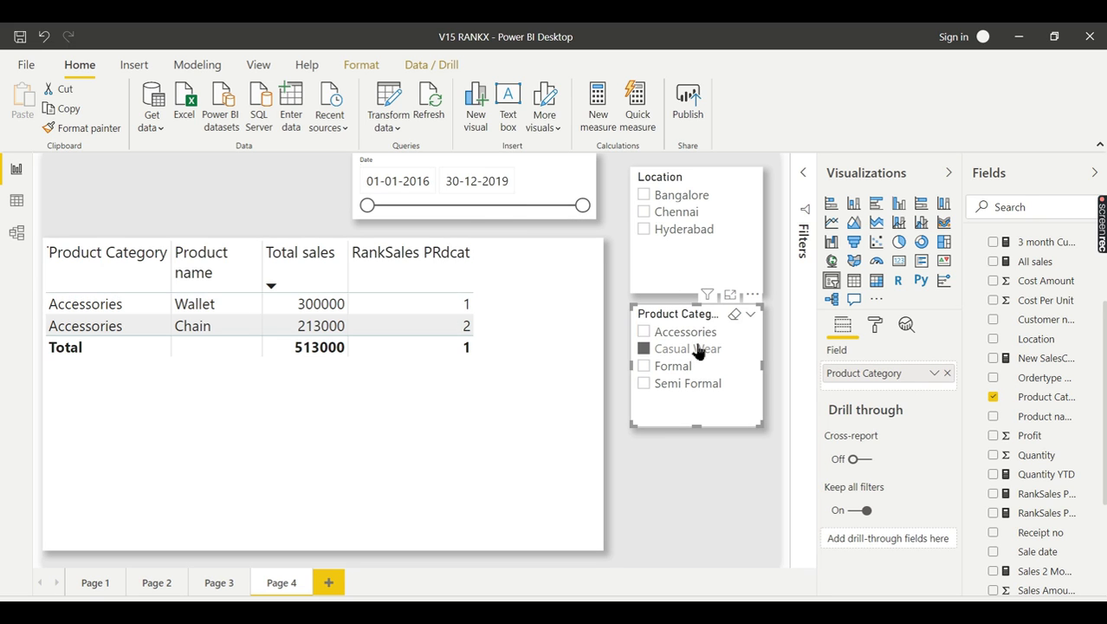
scroll(1040, 502, "down", 3)
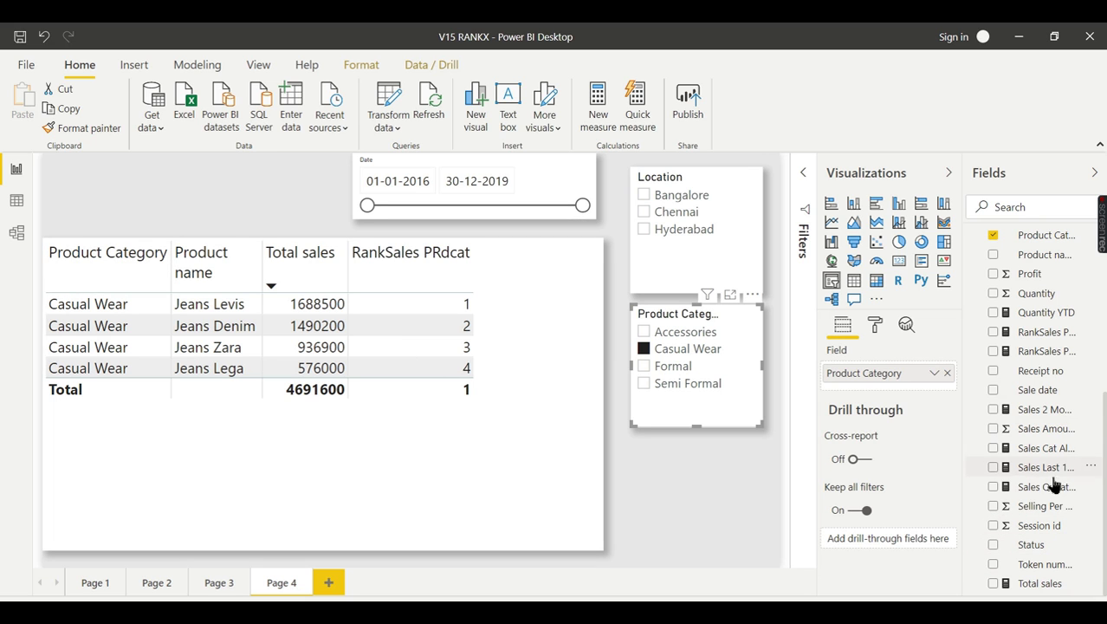
left_click(1059, 351)
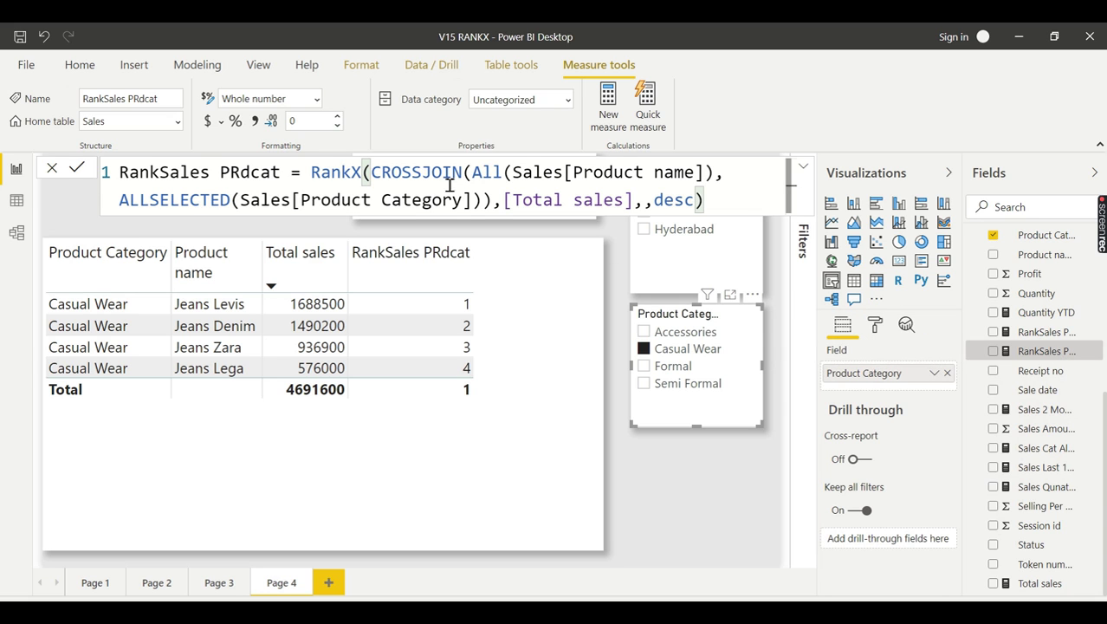
left_click(657, 354)
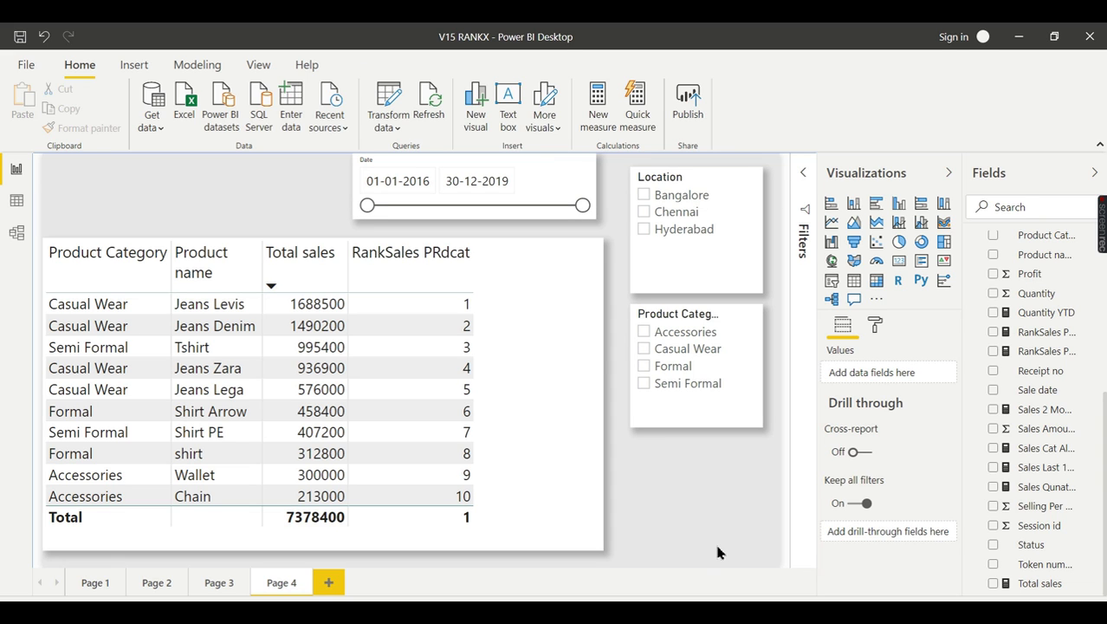
- Filter the table by Hyderabad, Chennai and finally Bangalore, and narrow the date range to 07-11-2018 through 25-01-2019
left_click(689, 229)
left_click(679, 212)
left_click(681, 194)
left_click_drag(368, 205, 529, 208)
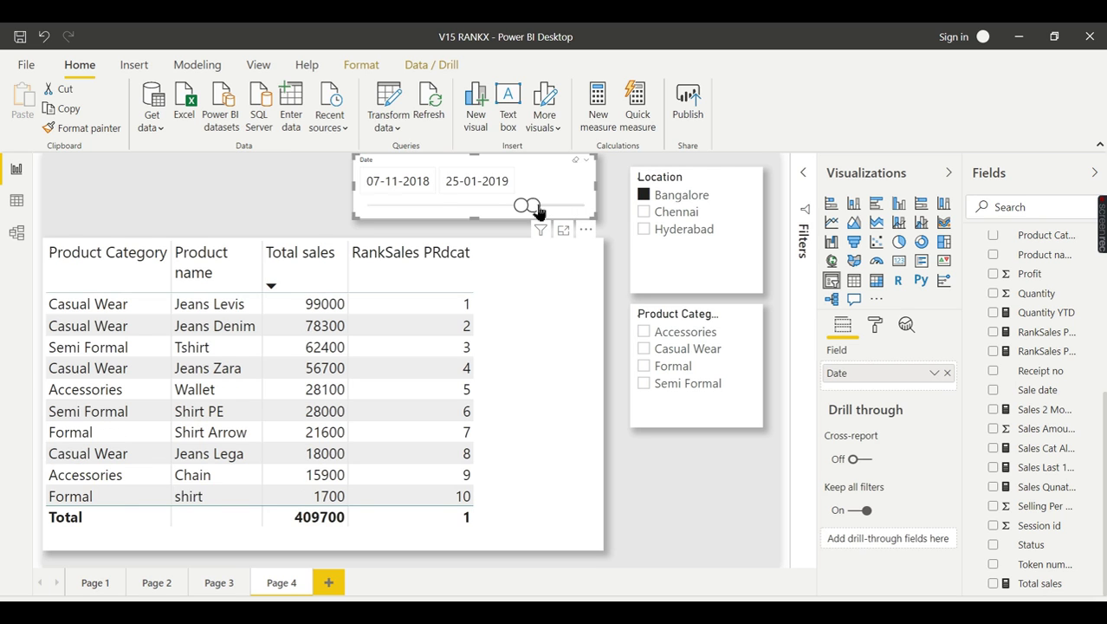
- Compare the RankSales PRdcat ranks for Chennai and Hyderabad within the narrowed date range, leaving Chennai selected
left_click(656, 212)
left_click(657, 229)
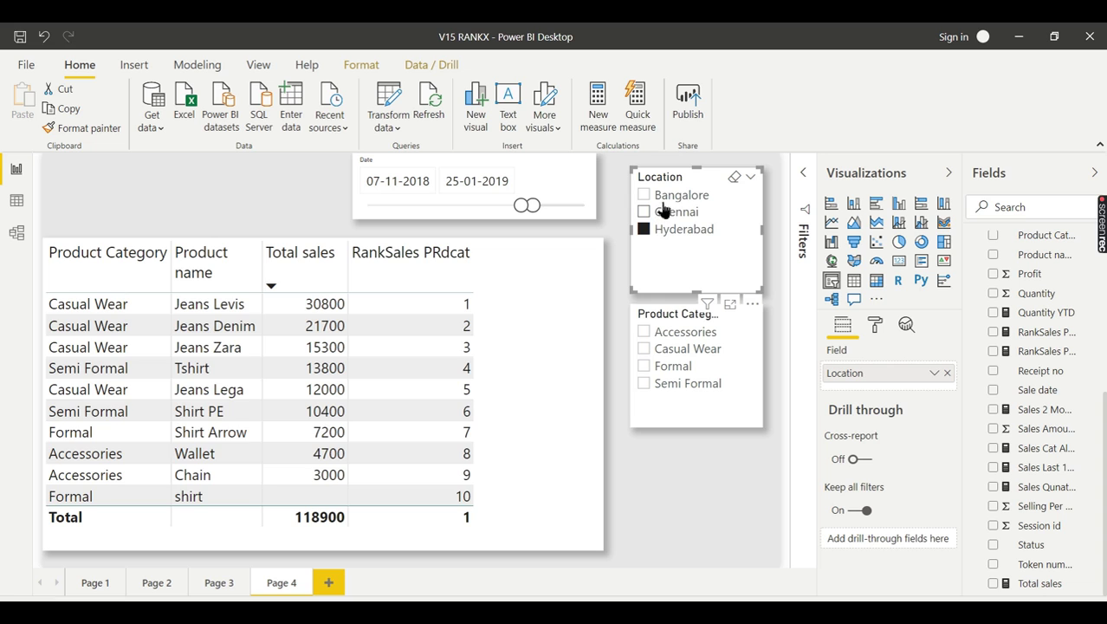
left_click(680, 212)
left_click(664, 213)
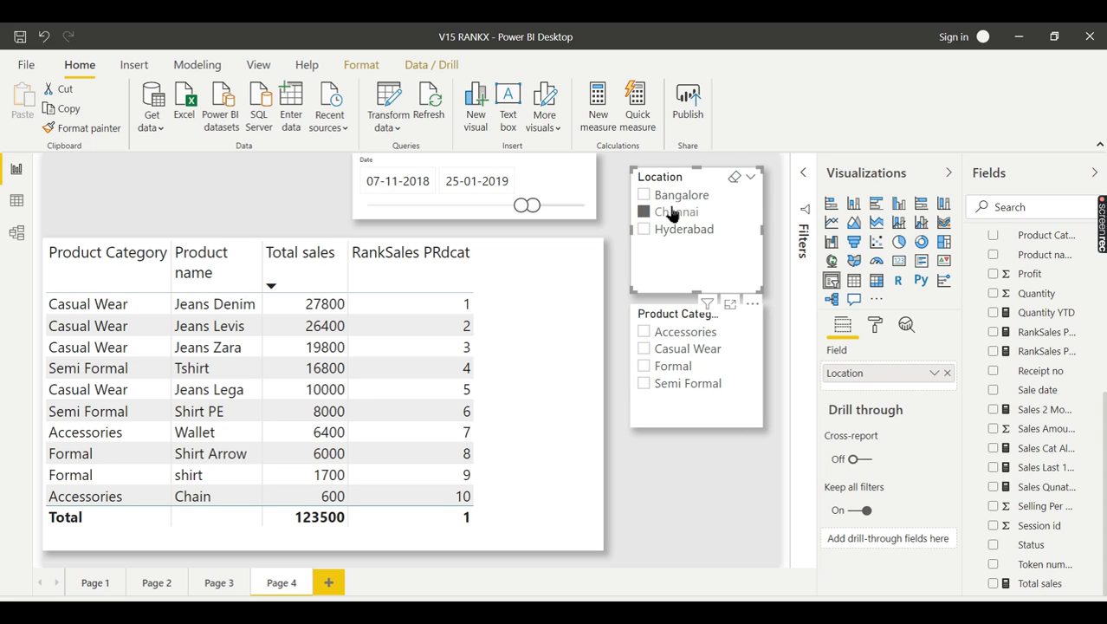